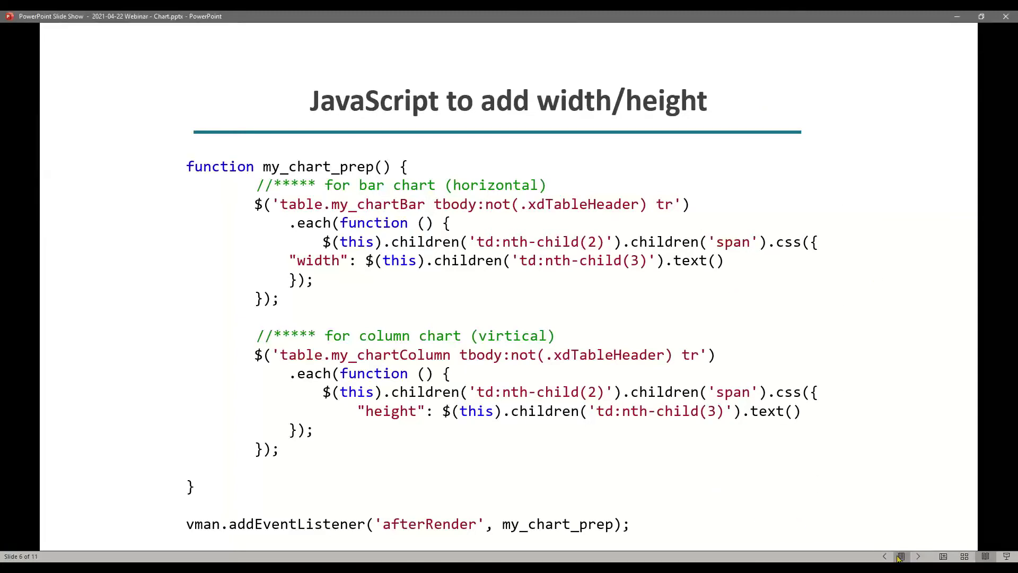
Step: Advance the slide show to "Calculate Width with Rules" and switch to the chart form template in InfoPath
{"action": "left_click", "coordinate": [920, 556]}
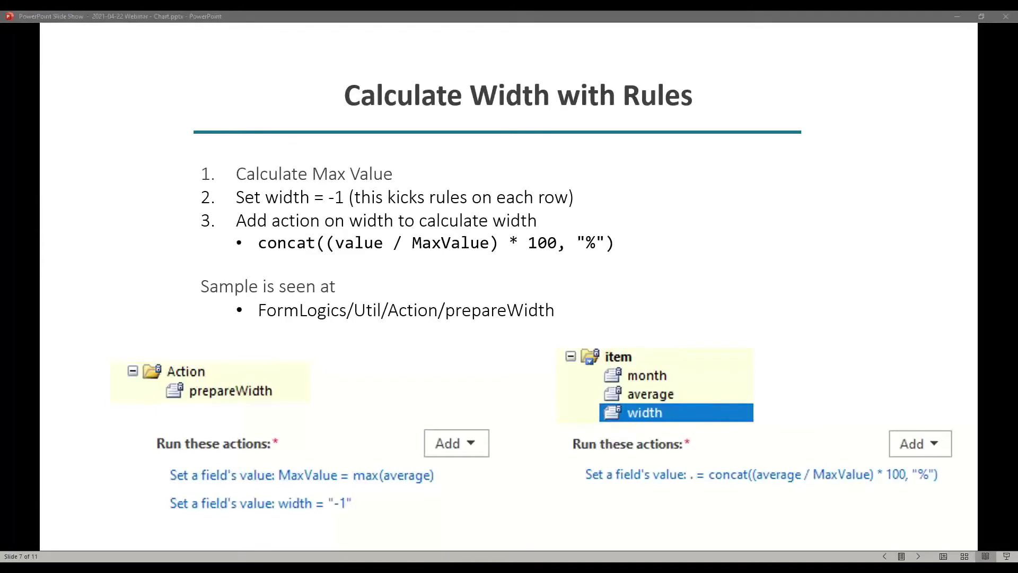
{"action": "key", "text": "super+shift+Left"}
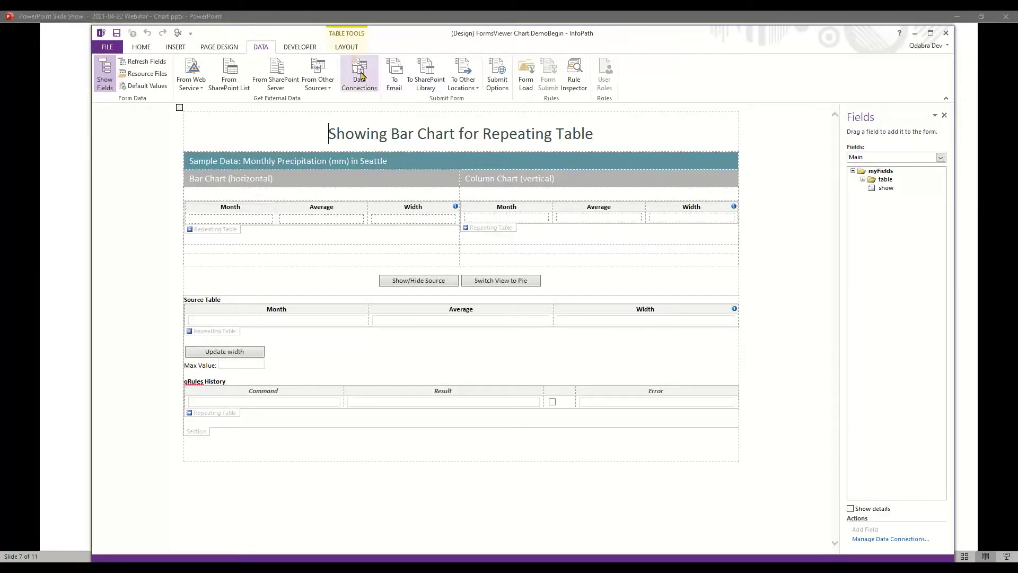
{"action": "left_click", "coordinate": [296, 248]}
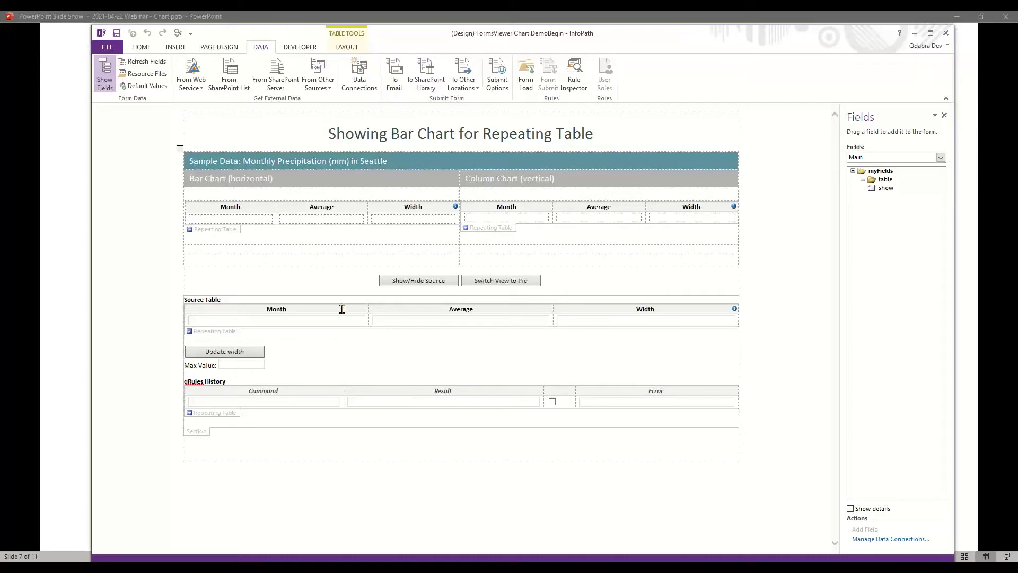
Step: Review the Annual sunshine SharePoint list in the browser and return to the InfoPath form design
{"action": "key", "text": "alt+Tab"}
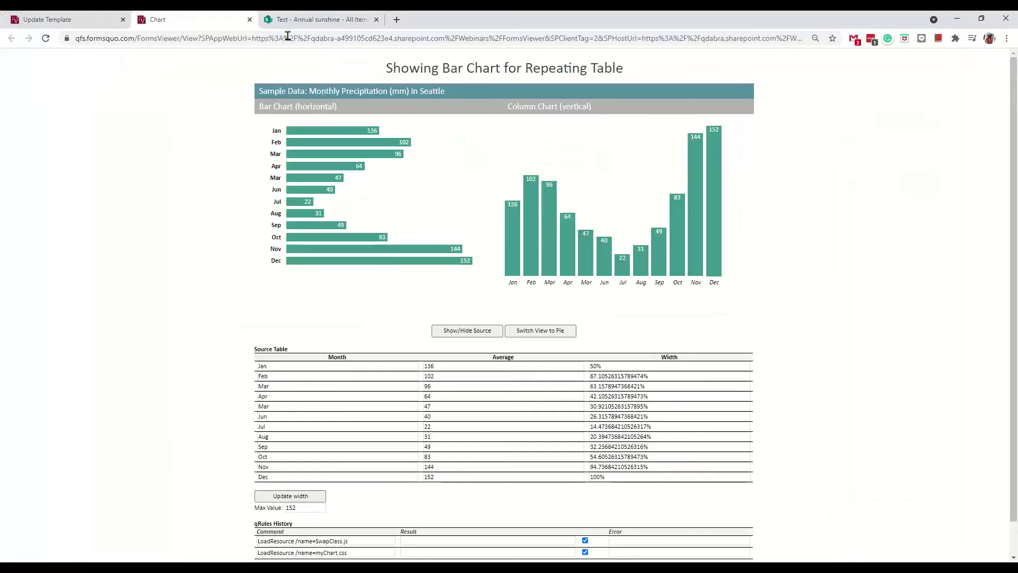
{"action": "left_click", "coordinate": [297, 21]}
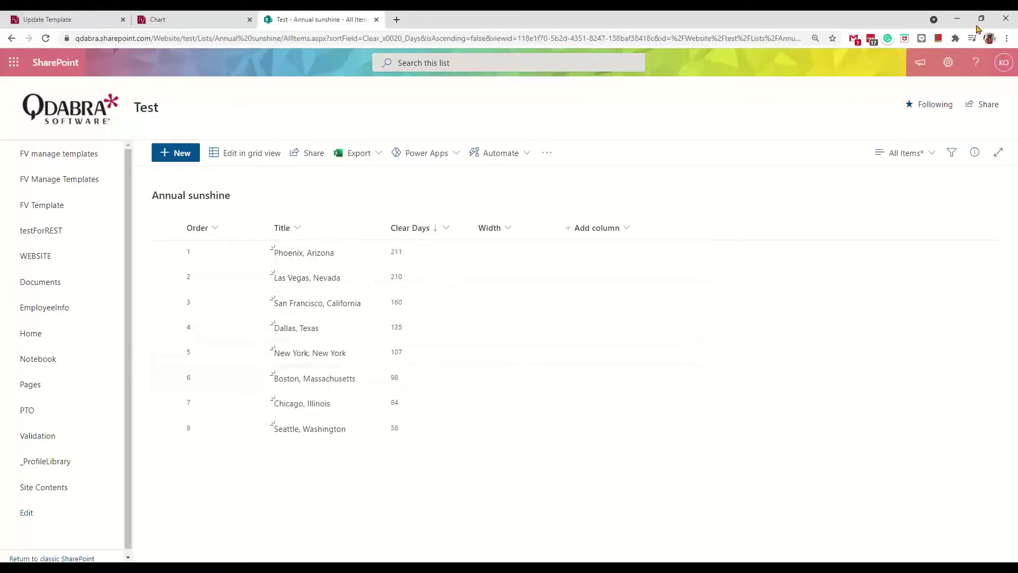
{"action": "left_click", "coordinate": [957, 19]}
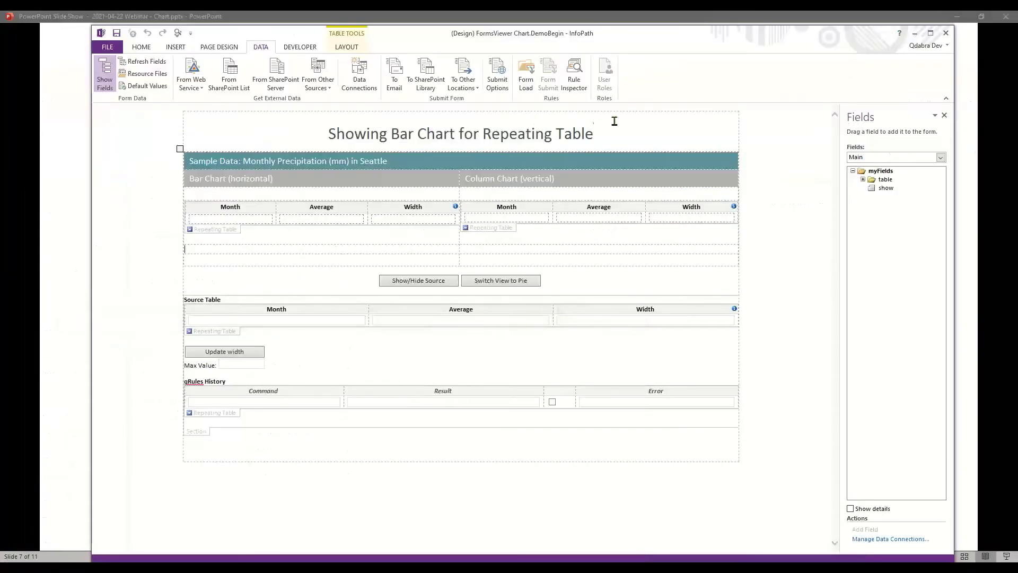
{"action": "left_click", "coordinate": [657, 132]}
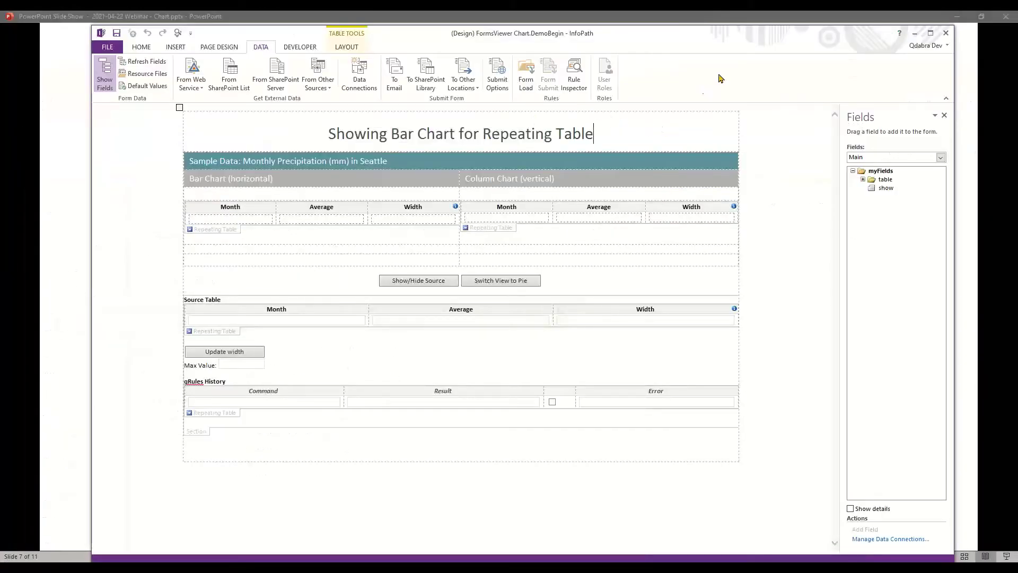
Step: Start a new data connection that receives data from a SharePoint library or list
{"action": "left_click", "coordinate": [359, 74]}
{"action": "left_click", "coordinate": [526, 188]}
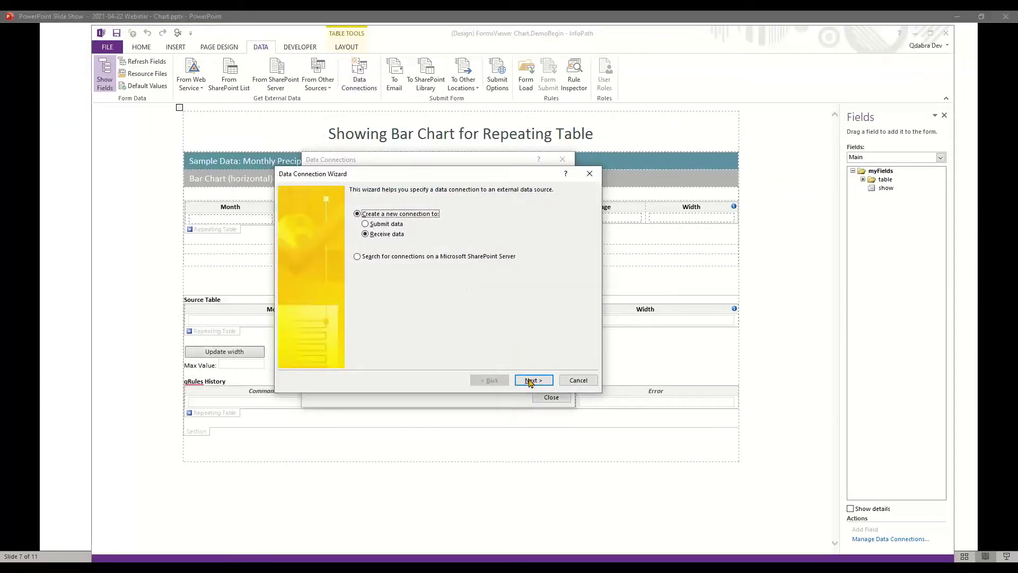
{"action": "left_click", "coordinate": [531, 381]}
{"action": "left_click", "coordinate": [395, 253]}
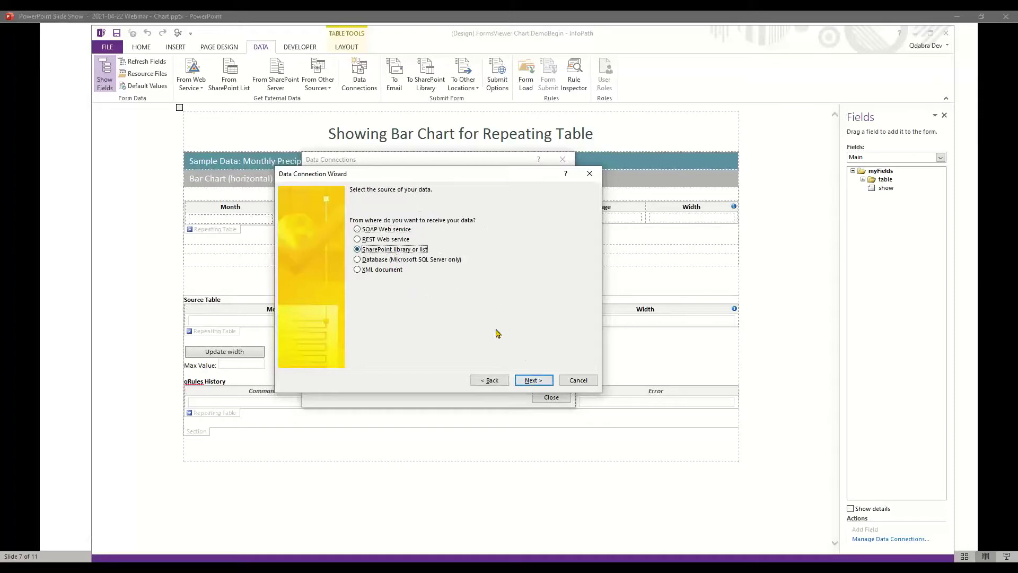
{"action": "left_click", "coordinate": [537, 380]}
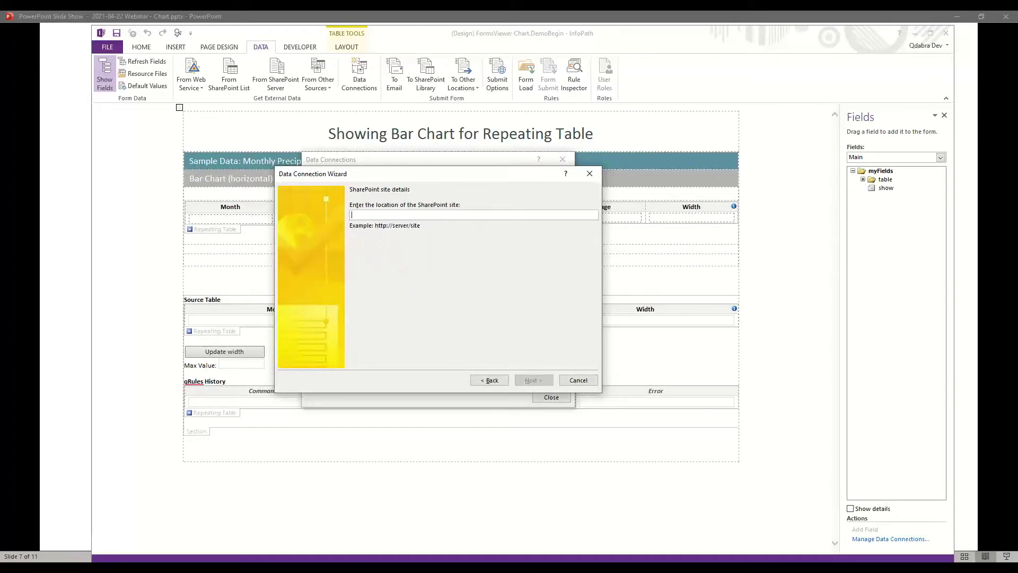
{"action": "left_click", "coordinate": [554, 211]}
{"action": "type", "text": "https://qdabra.sharepoint.com/website/test/"}
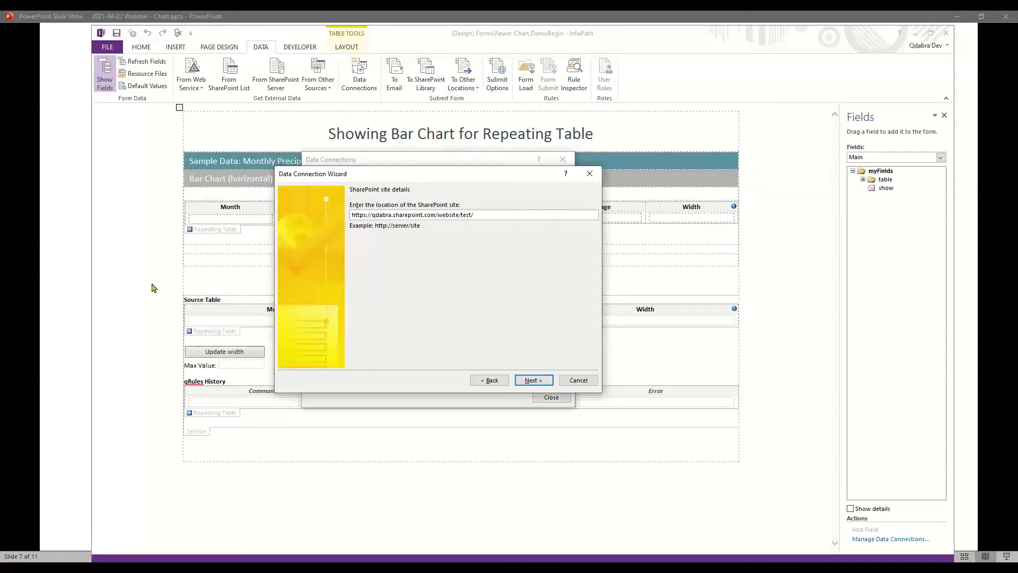
{"action": "left_click", "coordinate": [524, 379]}
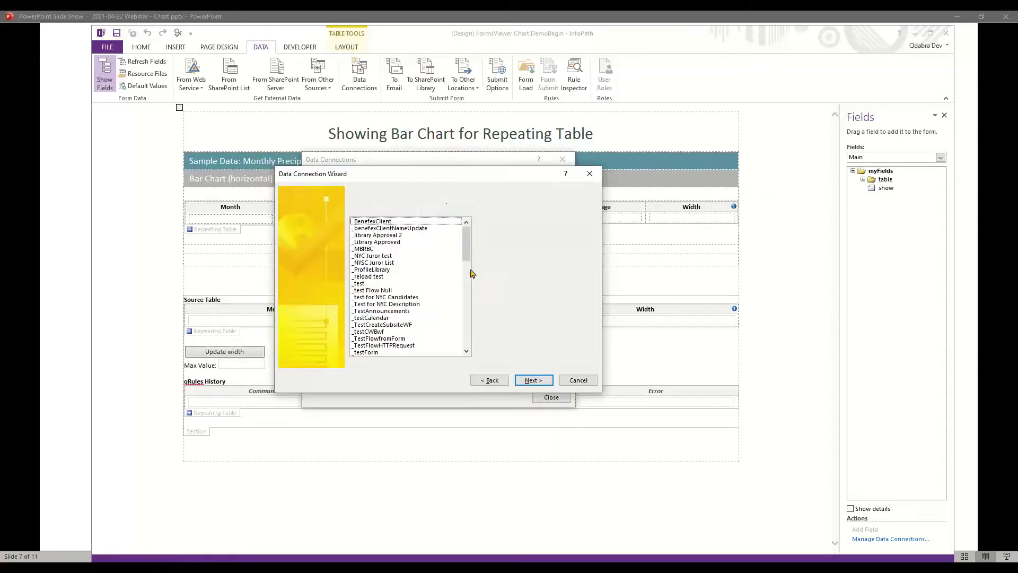
{"action": "key", "text": "a"}
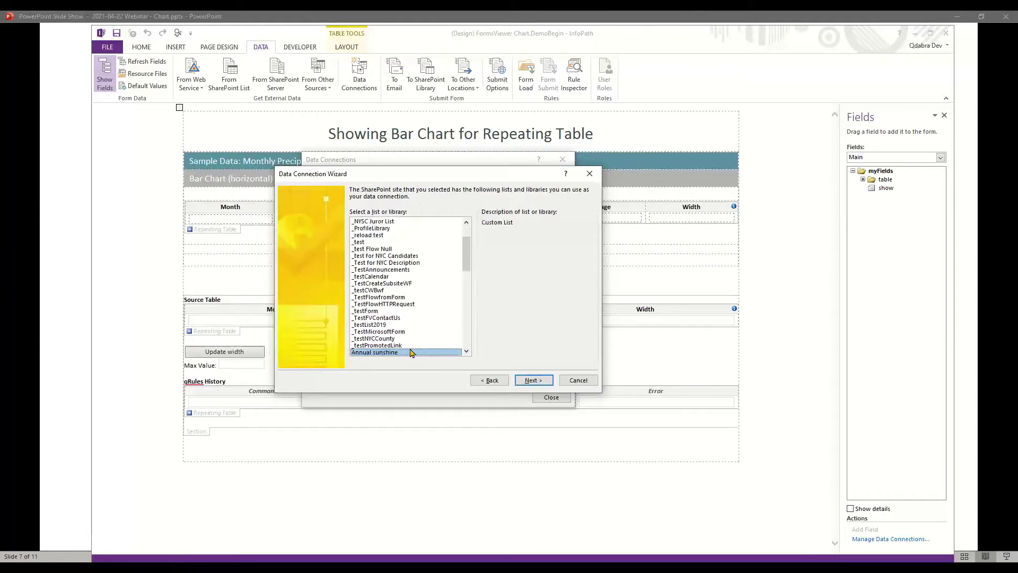
{"action": "left_click", "coordinate": [531, 380]}
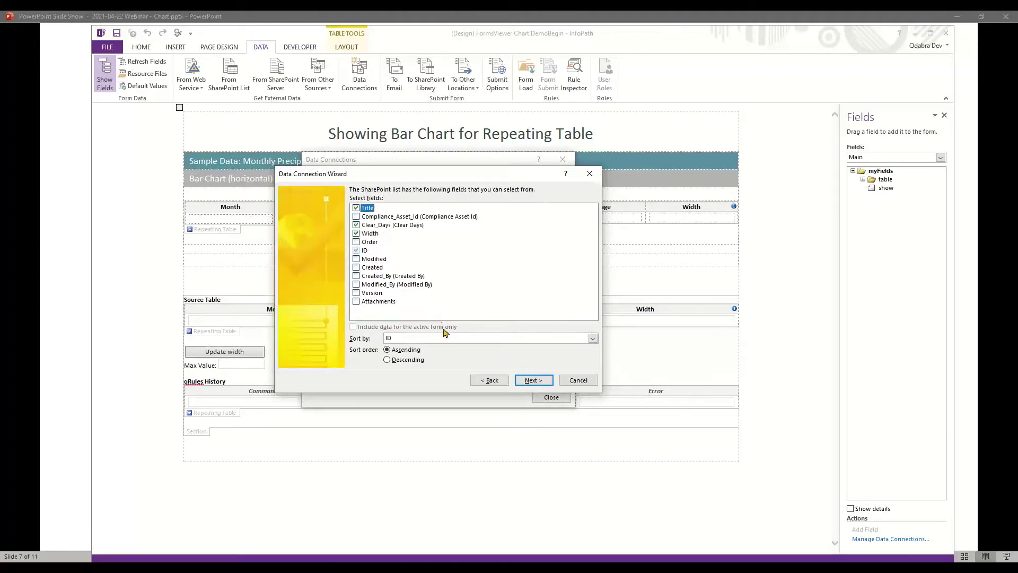
Step: With Title, Clear_Days and Width included, sort by Clear_Days in descending order and finish the Annual sunshine connection
{"action": "left_click", "coordinate": [435, 339]}
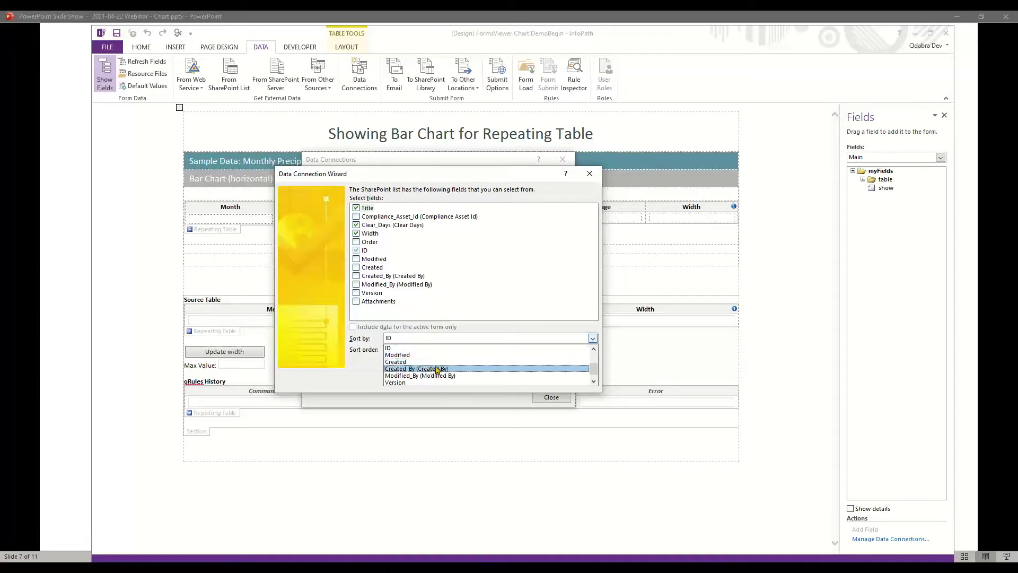
{"action": "scroll", "coordinate": [436, 368], "scroll_direction": "up", "scroll_amount": 2}
{"action": "left_click", "coordinate": [429, 361]}
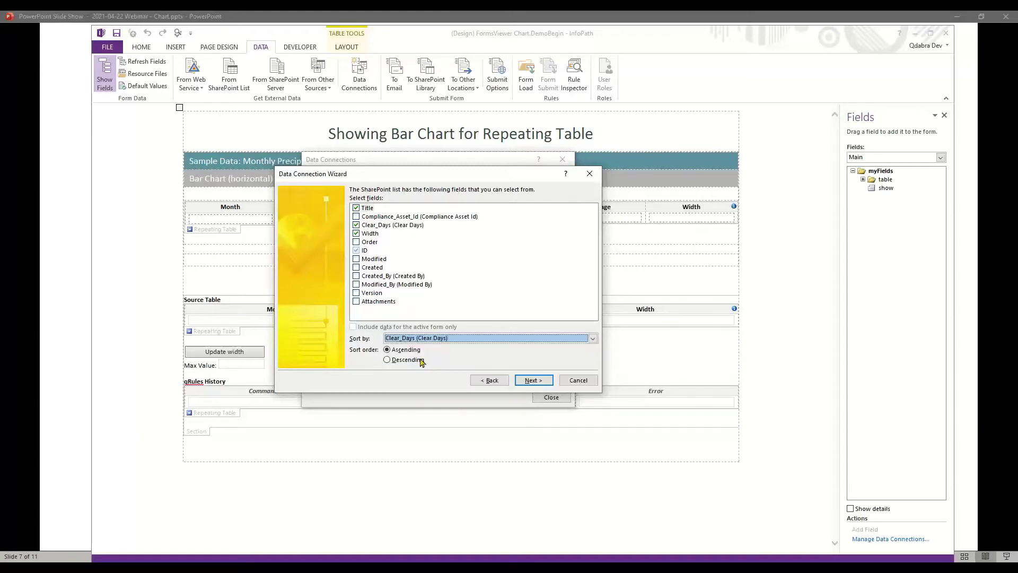
{"action": "left_click", "coordinate": [393, 360]}
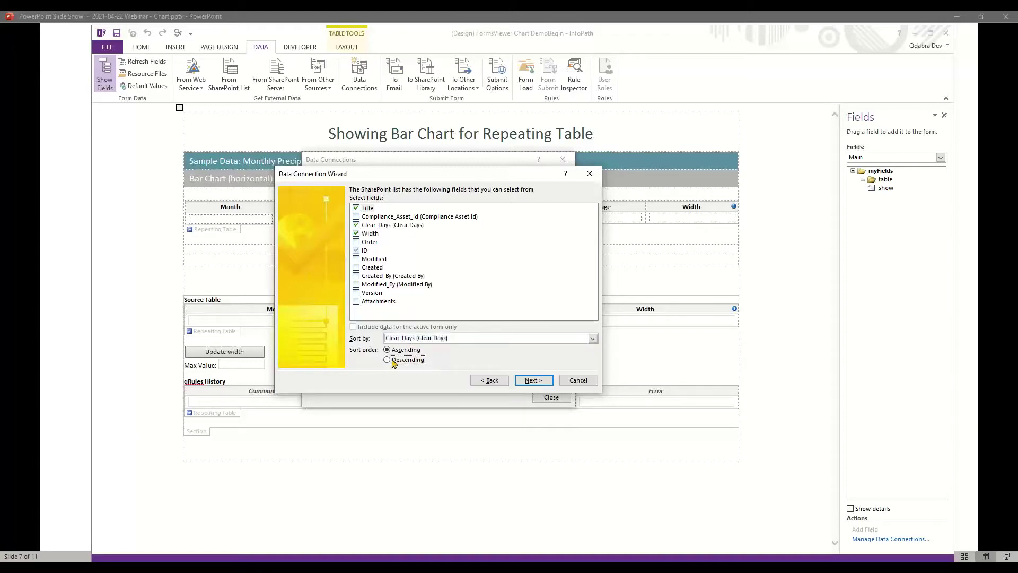
{"action": "left_click", "coordinate": [525, 380]}
{"action": "left_click", "coordinate": [532, 380]}
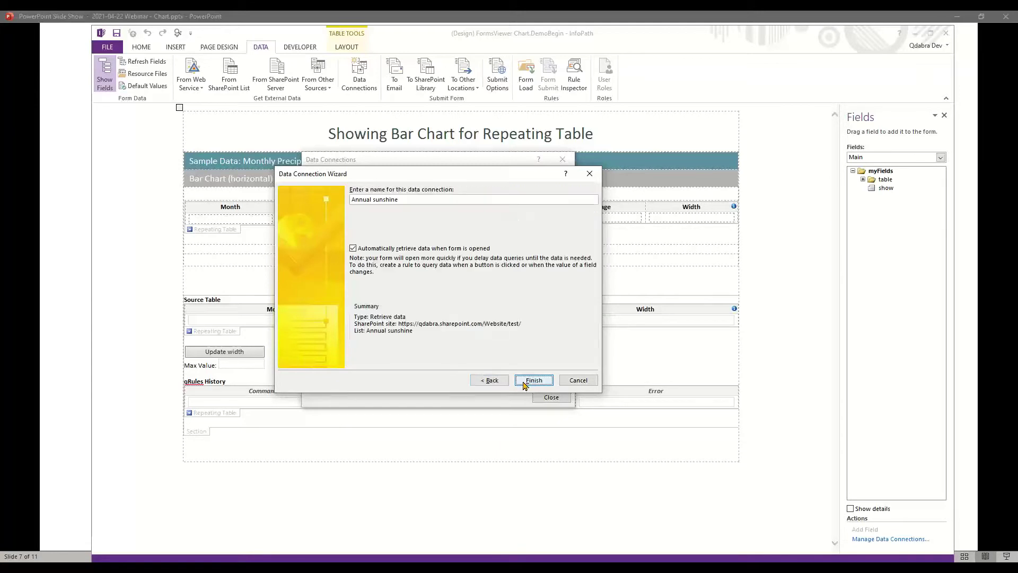
{"action": "left_click", "coordinate": [532, 380]}
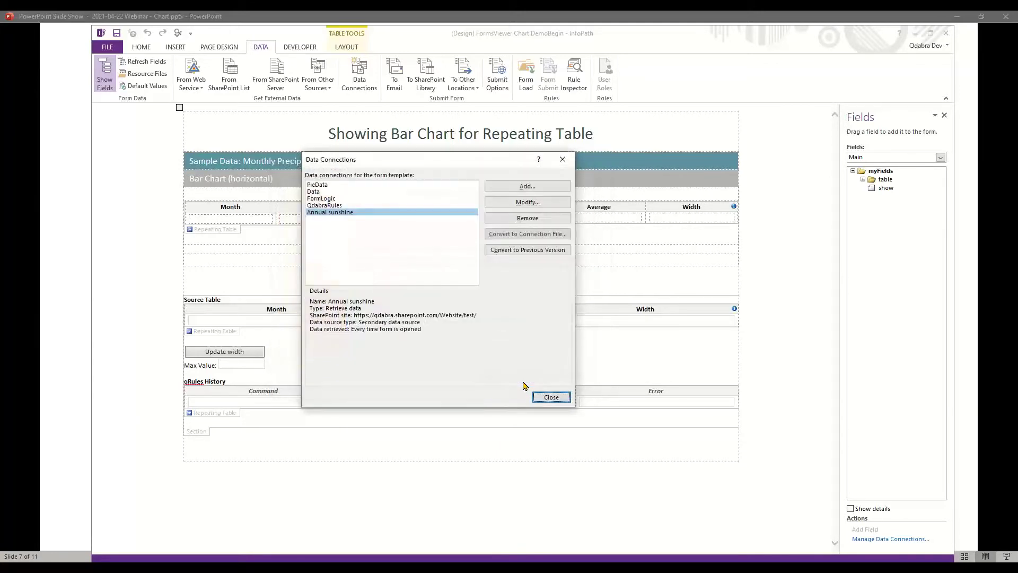
{"action": "left_click", "coordinate": [551, 398]}
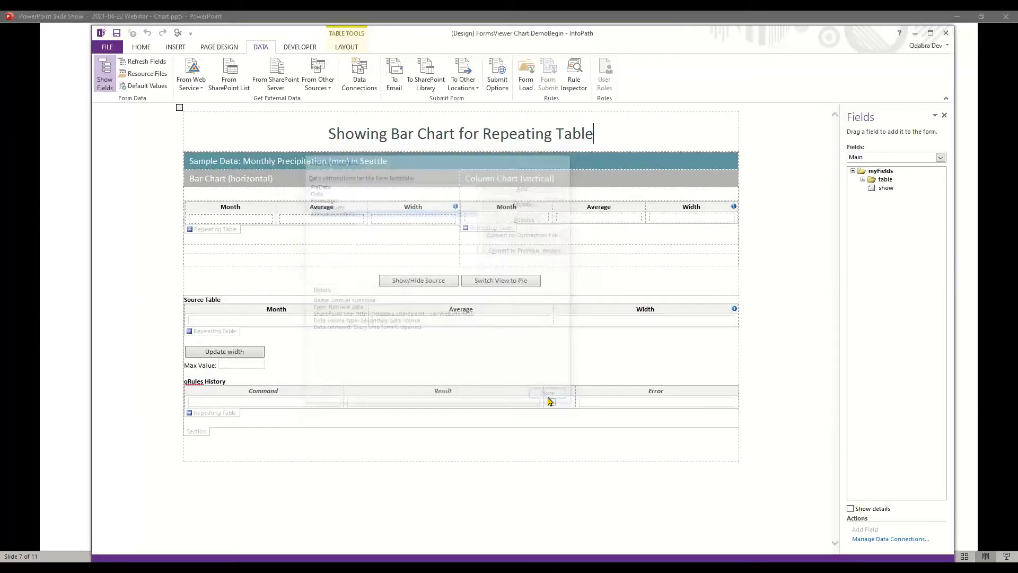
Step: Insert the Annual sunshine list items as a repeating table in the empty layout cell below the horizontal bar chart table
{"action": "left_click", "coordinate": [285, 249]}
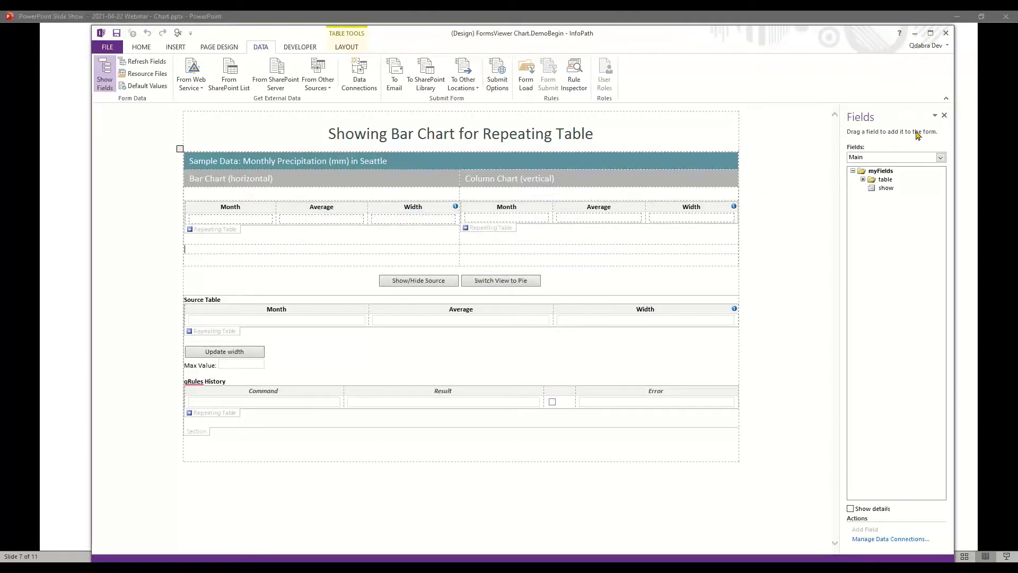
{"action": "left_click", "coordinate": [920, 157]}
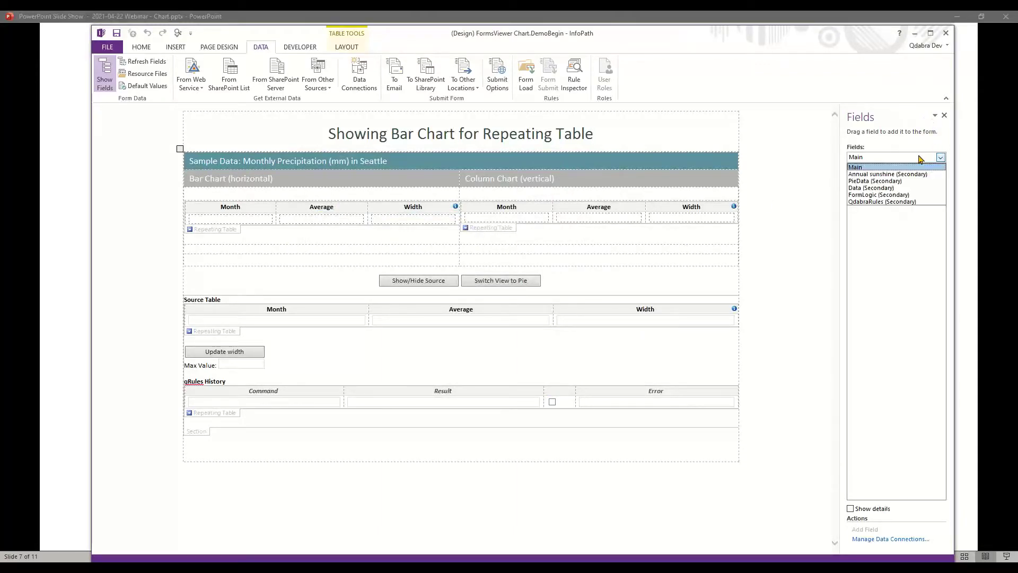
{"action": "key", "text": "Down"}
{"action": "left_click", "coordinate": [895, 176]}
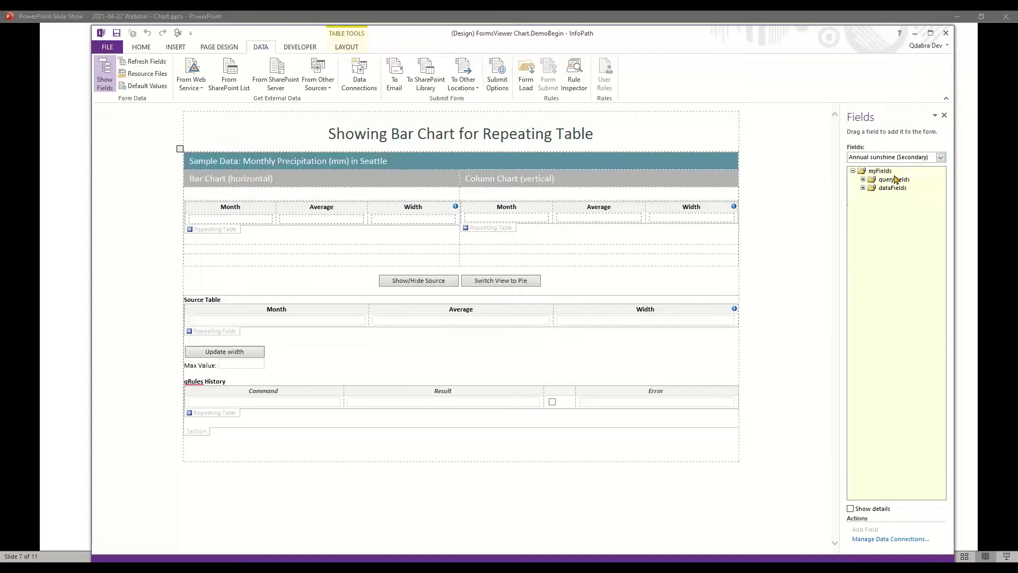
{"action": "left_click", "coordinate": [863, 187]}
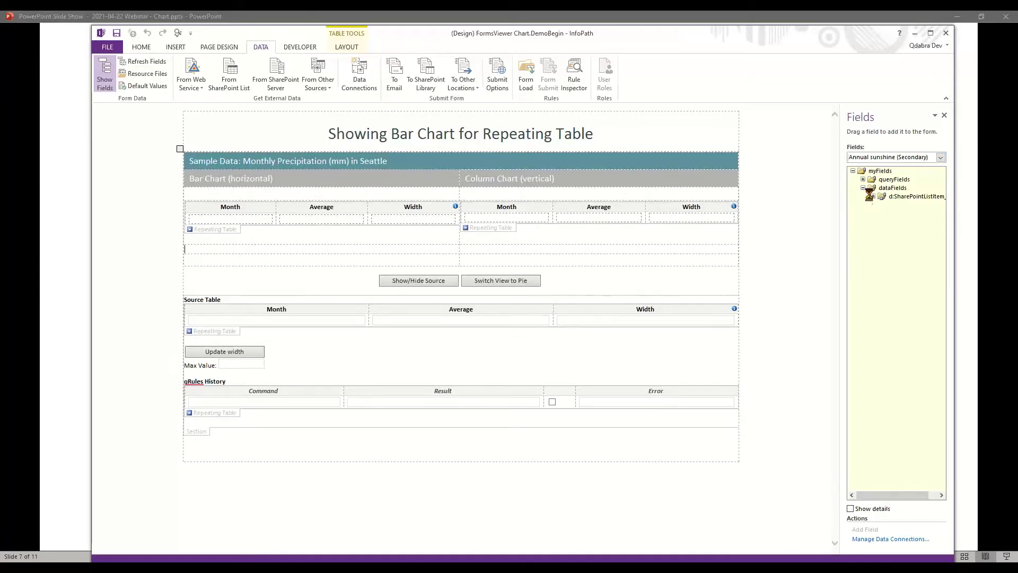
{"action": "left_click", "coordinate": [873, 196]}
{"action": "left_click_drag", "start_coordinate": [896, 200], "coordinate": [371, 258]}
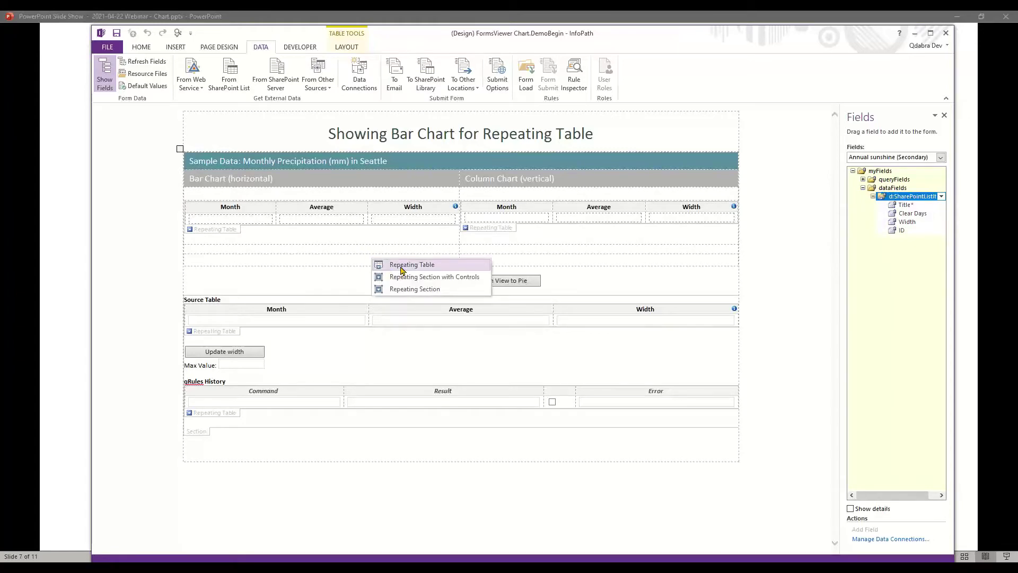
{"action": "left_click", "coordinate": [401, 264]}
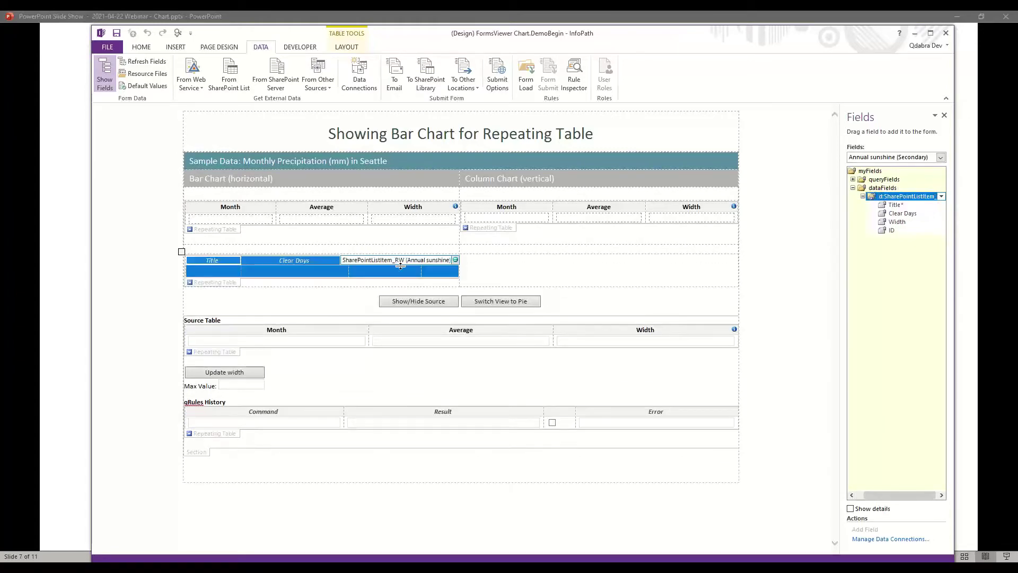
Step: Delete the ID column from the new Annual sunshine repeating table
{"action": "left_click", "coordinate": [435, 269]}
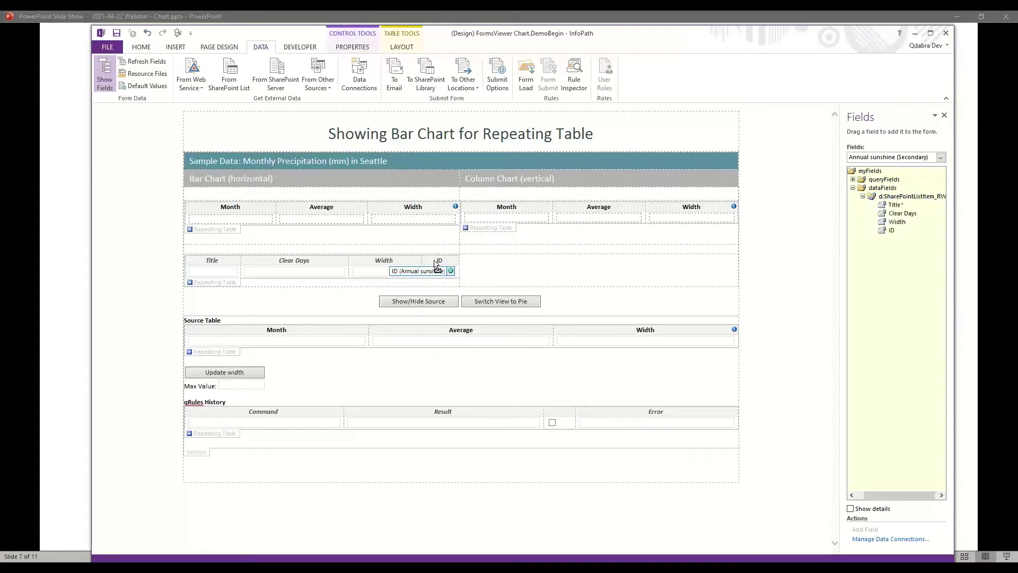
{"action": "left_click", "coordinate": [438, 276]}
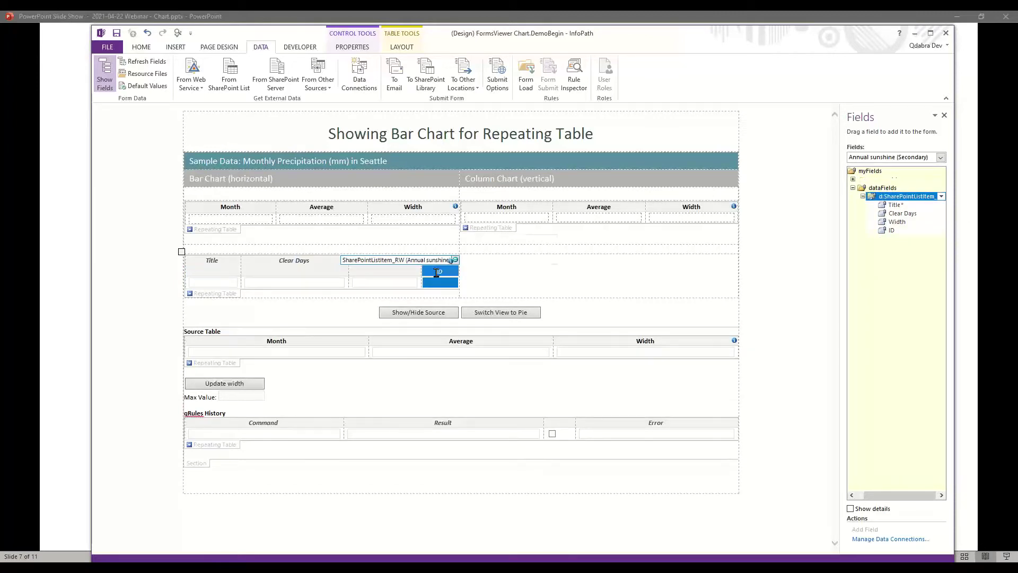
{"action": "right_click", "coordinate": [437, 273]}
{"action": "mouse_move", "coordinate": [477, 347]}
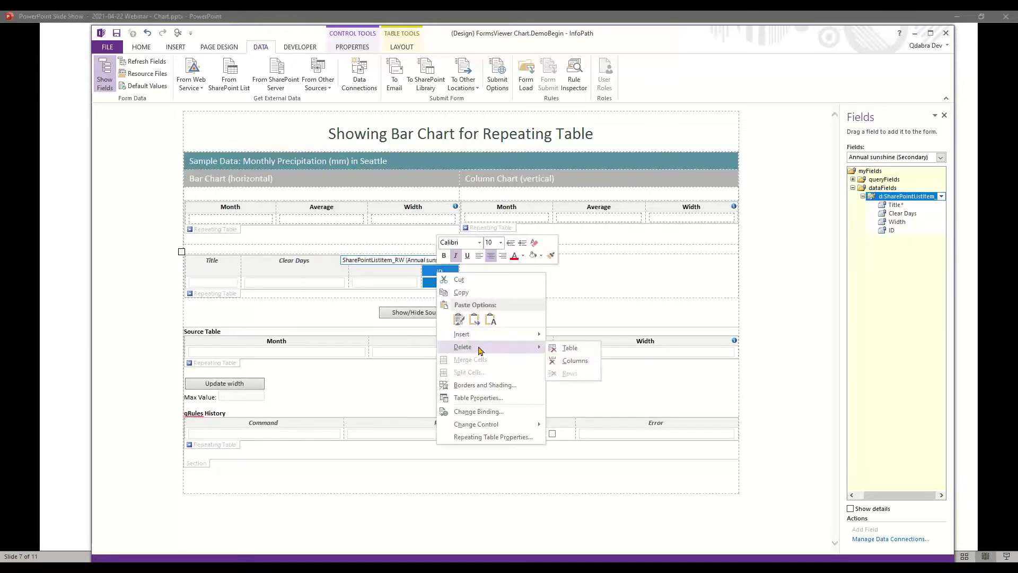
{"action": "left_click", "coordinate": [574, 362]}
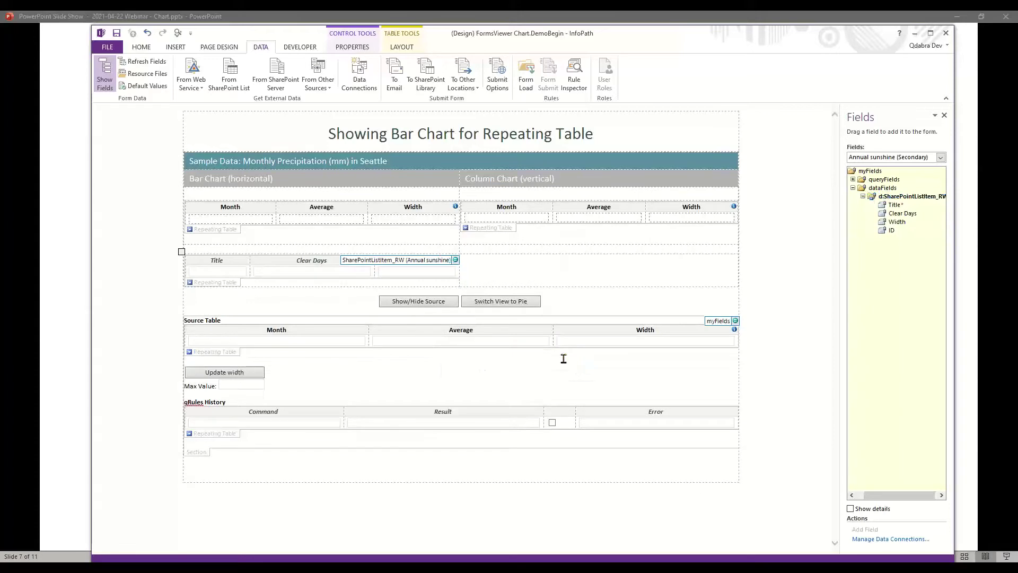
Step: Set the ScreenTip of the Annual sunshine repeating table to .my_chartBar
{"action": "left_click", "coordinate": [225, 285]}
{"action": "right_click", "coordinate": [225, 285]}
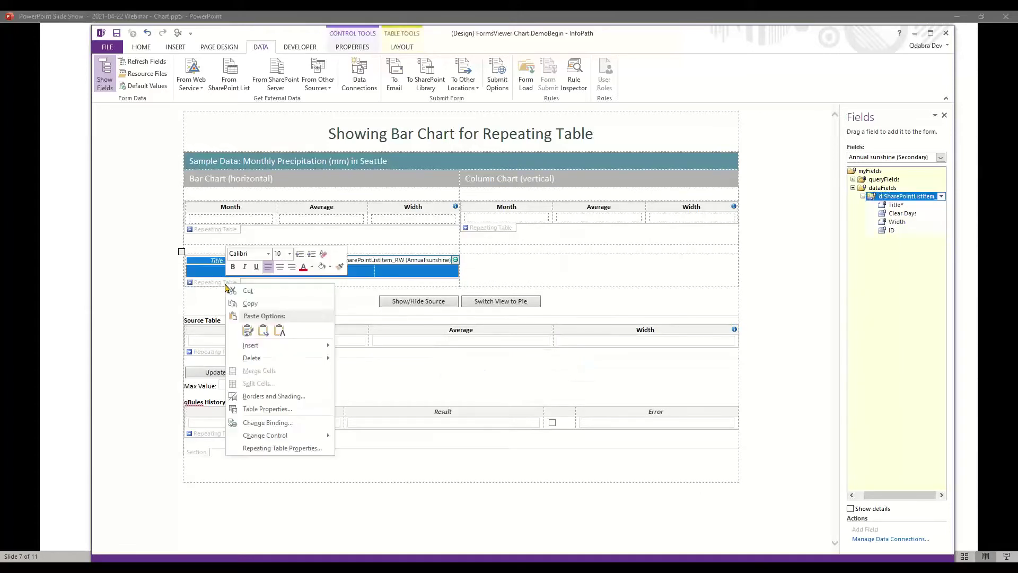
{"action": "left_click", "coordinate": [268, 448]}
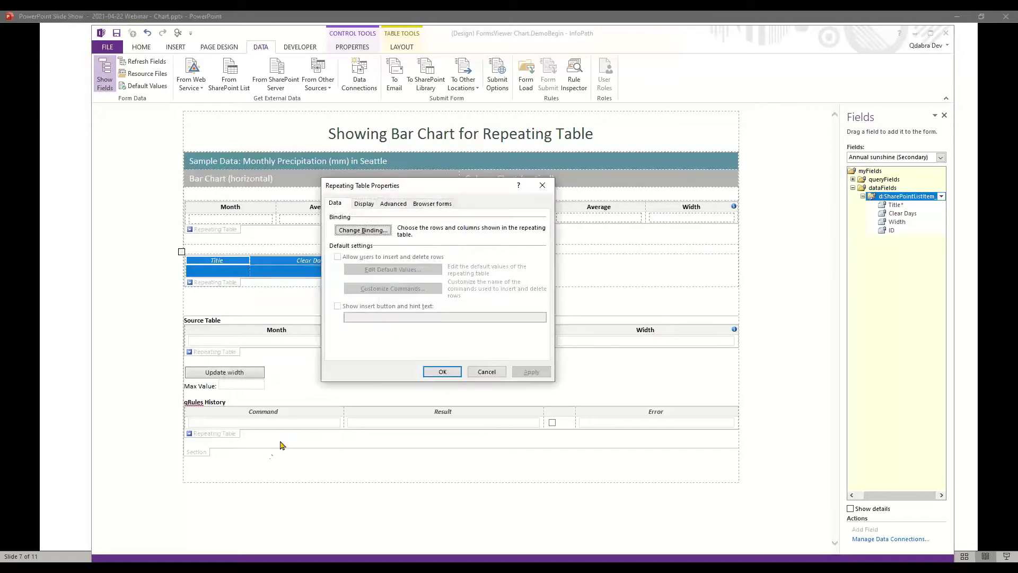
{"action": "left_click", "coordinate": [396, 204]}
{"action": "left_click", "coordinate": [425, 228]}
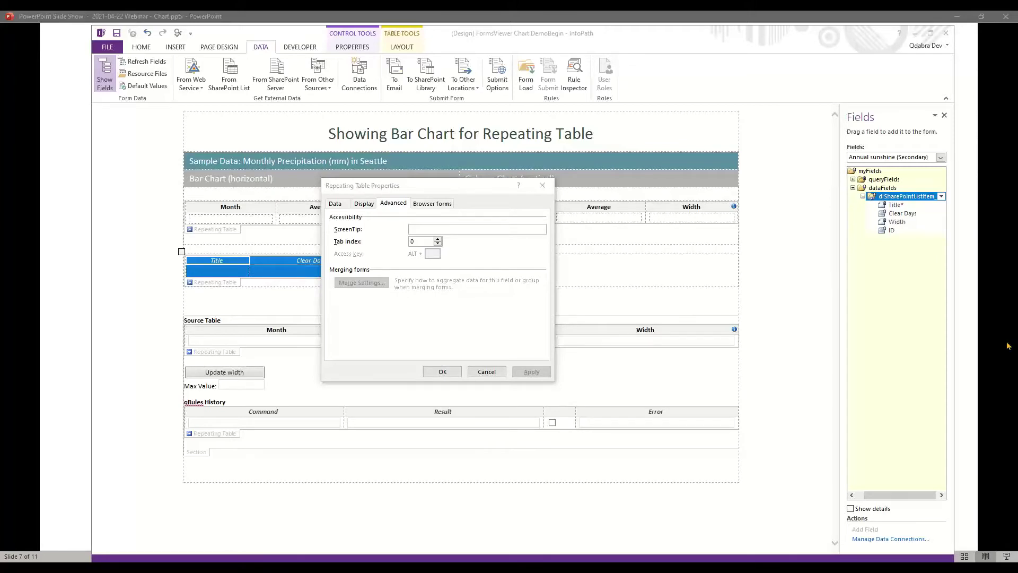
{"action": "left_click", "coordinate": [522, 238]}
{"action": "type", "text": ".my_chartBar"}
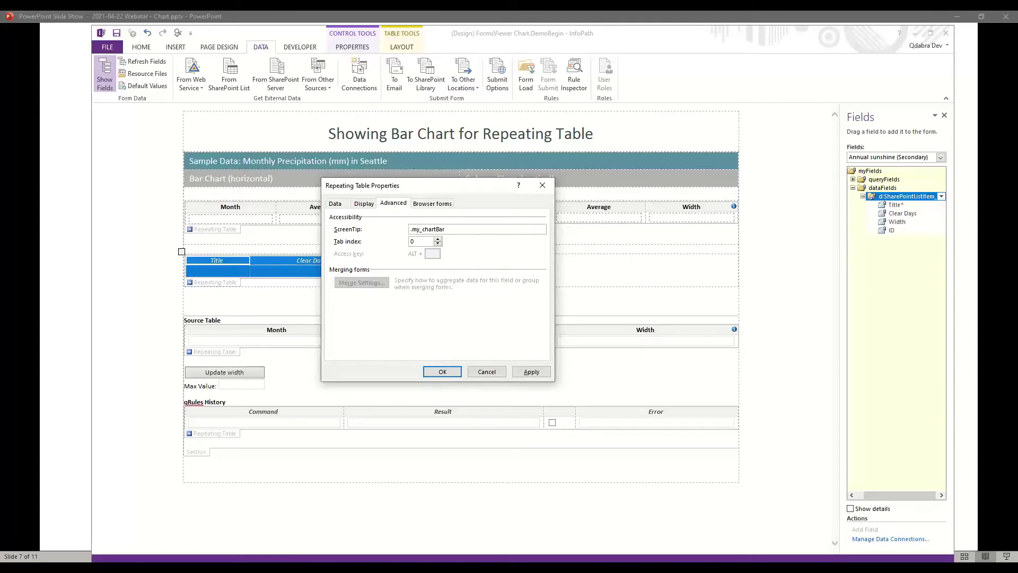
{"action": "left_click", "coordinate": [442, 372]}
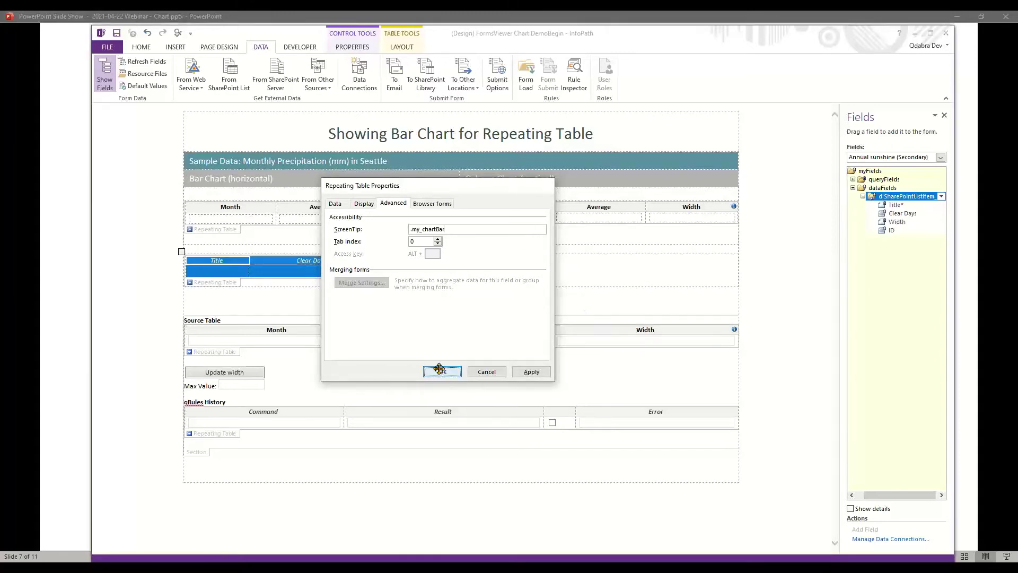
Step: Change the Title and Clear Days text boxes in the Annual sunshine repeating table to Calculated Value controls
{"action": "left_click", "coordinate": [205, 274]}
{"action": "right_click", "coordinate": [207, 274]}
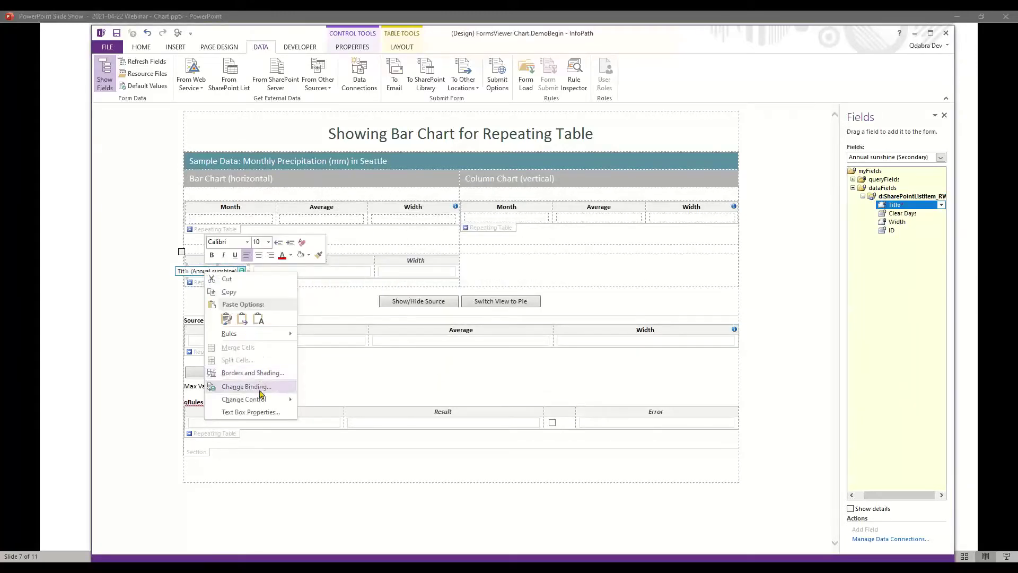
{"action": "mouse_move", "coordinate": [260, 399]}
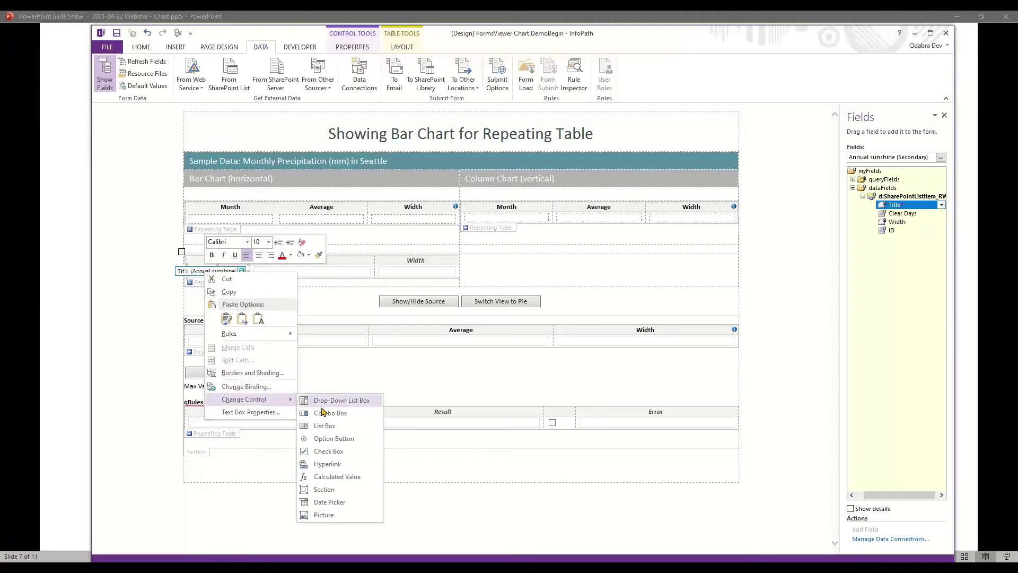
{"action": "left_click", "coordinate": [347, 477]}
{"action": "left_click", "coordinate": [277, 272]}
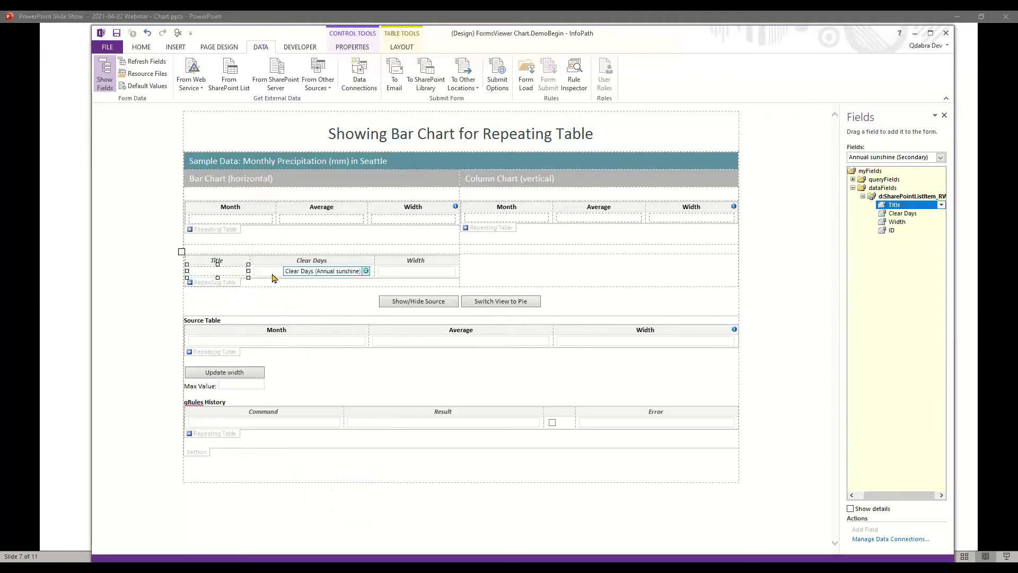
{"action": "right_click", "coordinate": [273, 273]}
{"action": "mouse_move", "coordinate": [340, 400]}
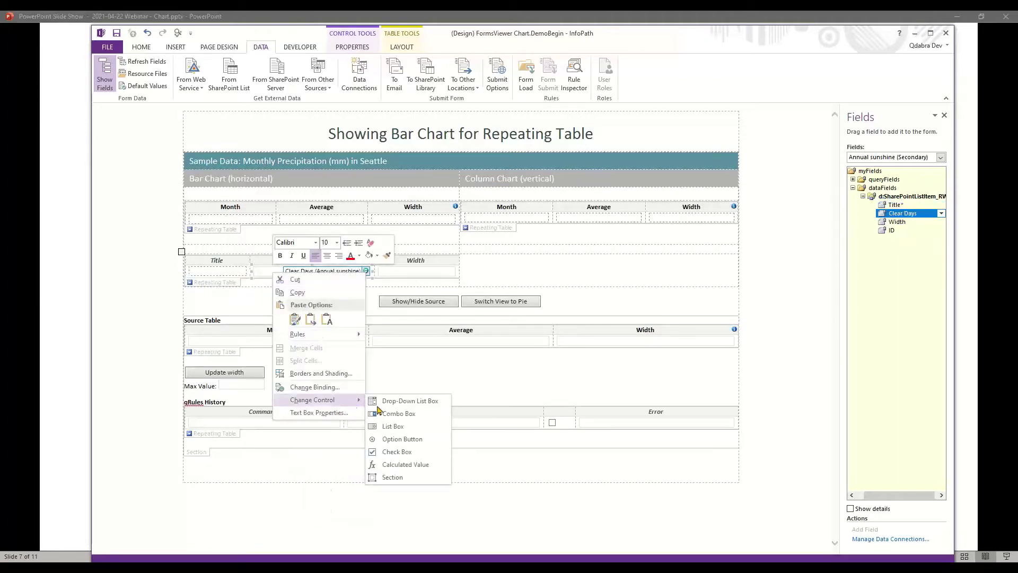
{"action": "left_click", "coordinate": [401, 464]}
Step: Change the Width text box in the Annual sunshine repeating table to a Calculated Value control
{"action": "left_click", "coordinate": [386, 273]}
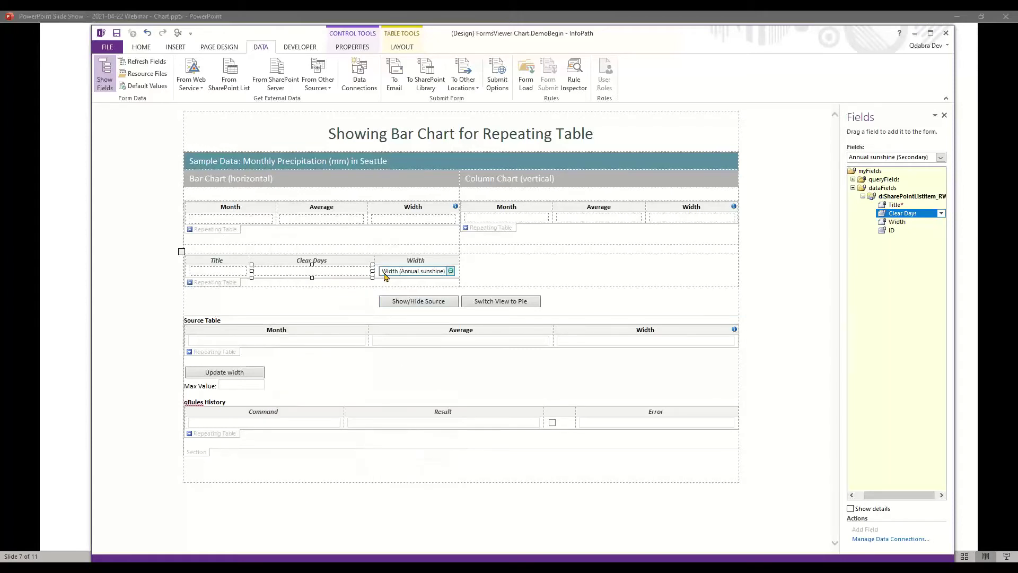
{"action": "right_click", "coordinate": [385, 276]}
{"action": "mouse_move", "coordinate": [441, 401]}
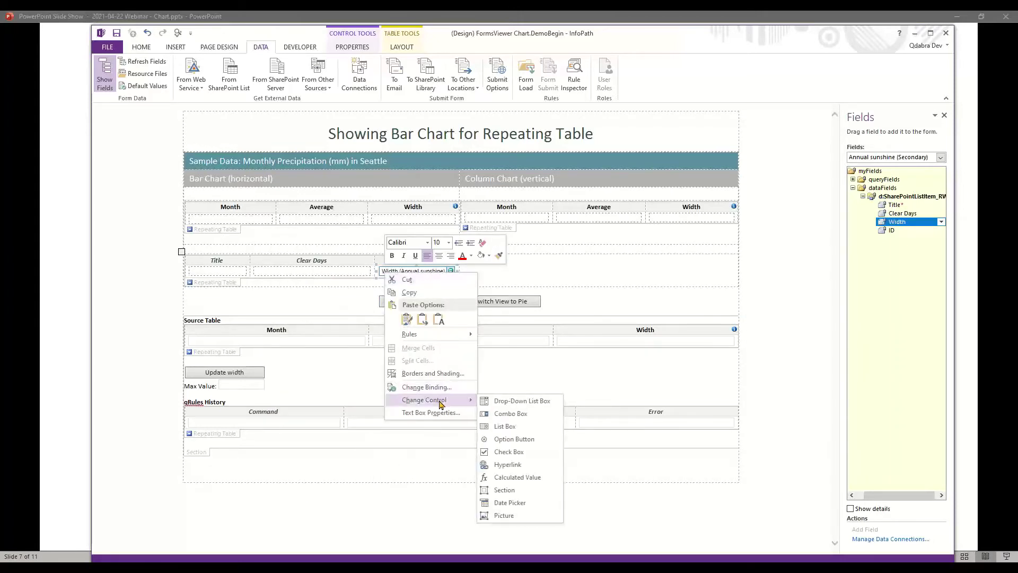
{"action": "left_click", "coordinate": [514, 479]}
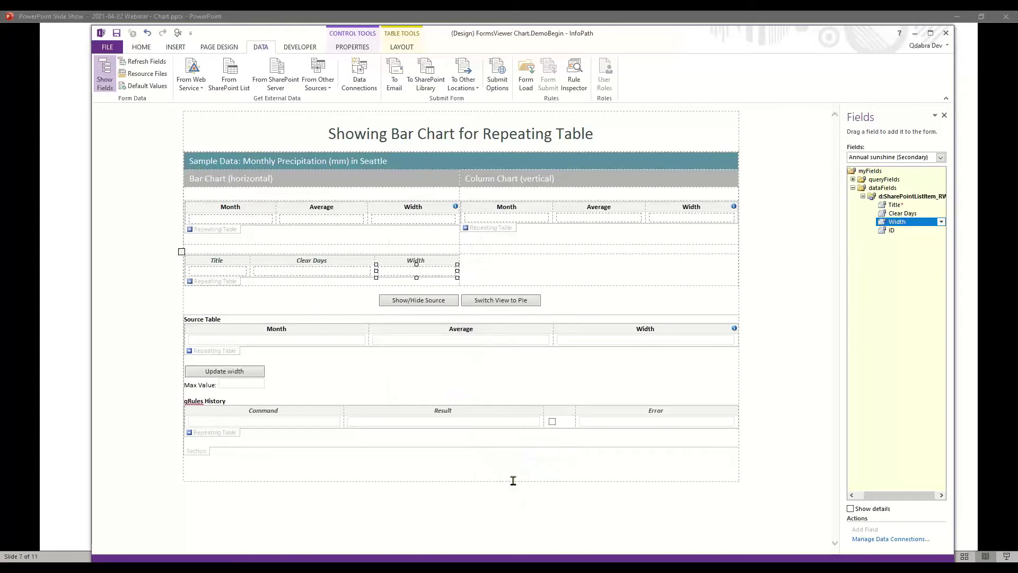
{"action": "left_click", "coordinate": [480, 274]}
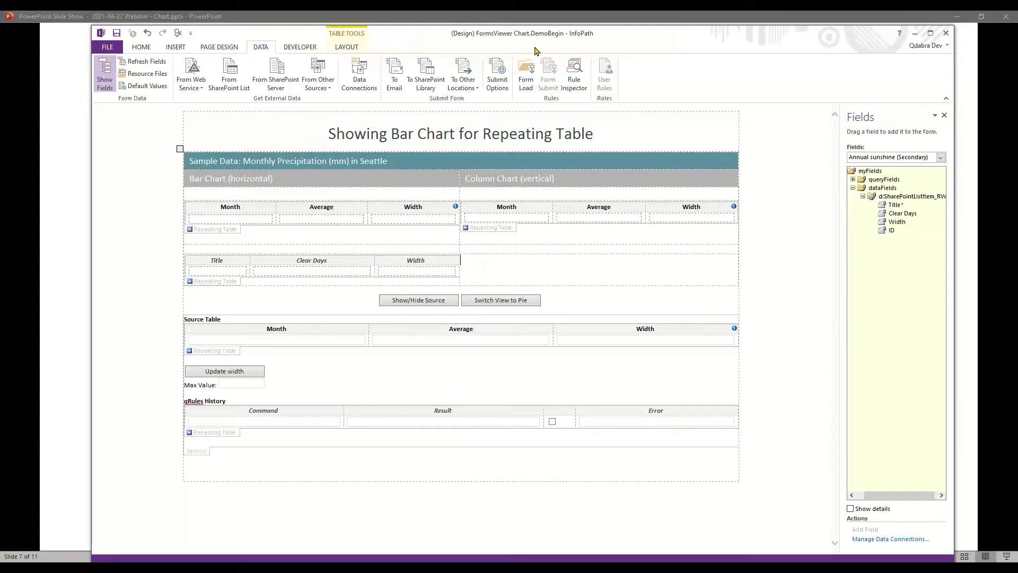
Step: Add a new action rule to the prepareWidth field of the FormLogic data source, below the Set width for bar chart rule
{"action": "left_click_drag", "start_coordinate": [526, 42], "coordinate": [510, 40]}
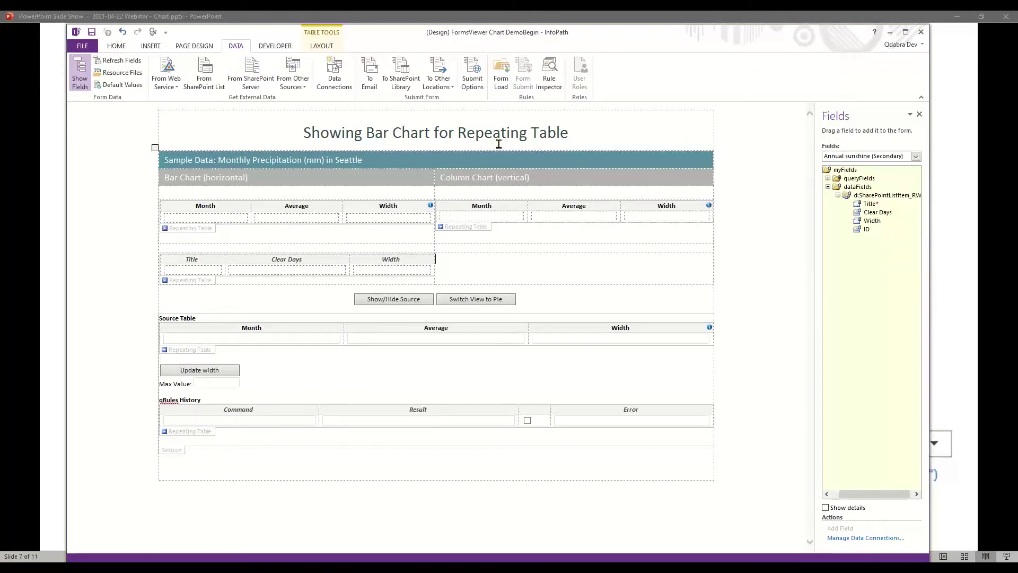
{"action": "left_click", "coordinate": [116, 46]}
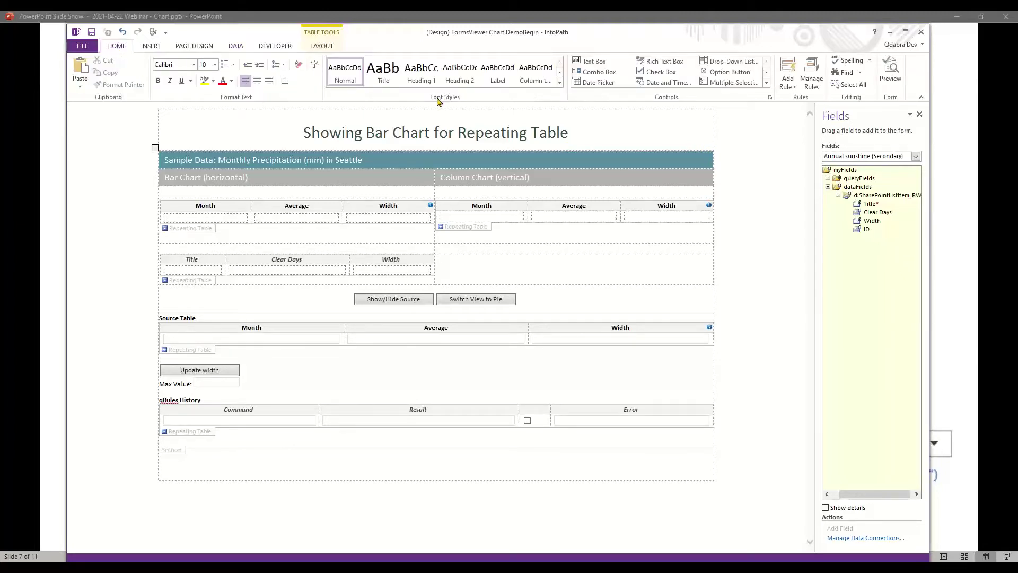
{"action": "left_click", "coordinate": [811, 72]}
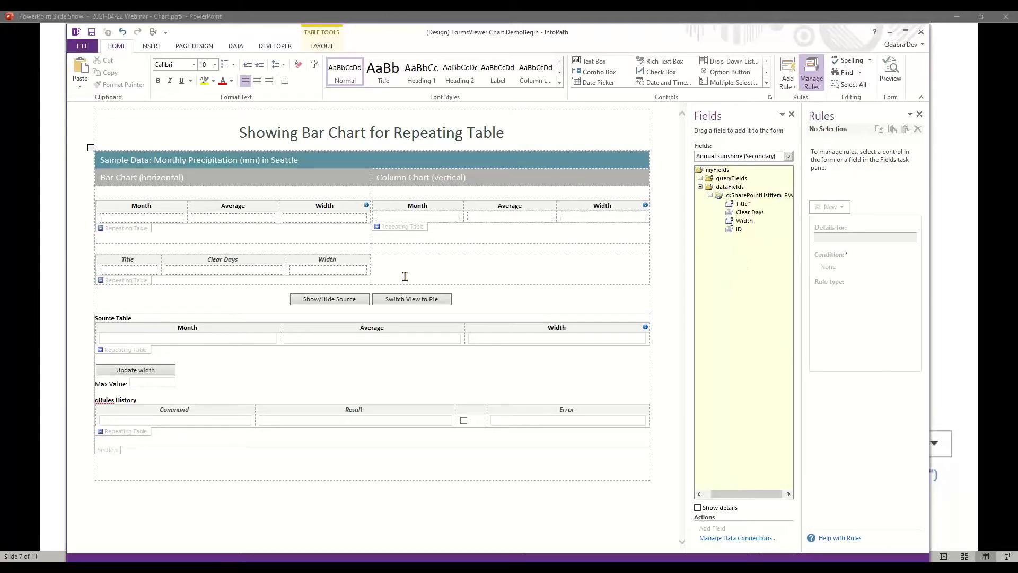
{"action": "left_click", "coordinate": [788, 157]}
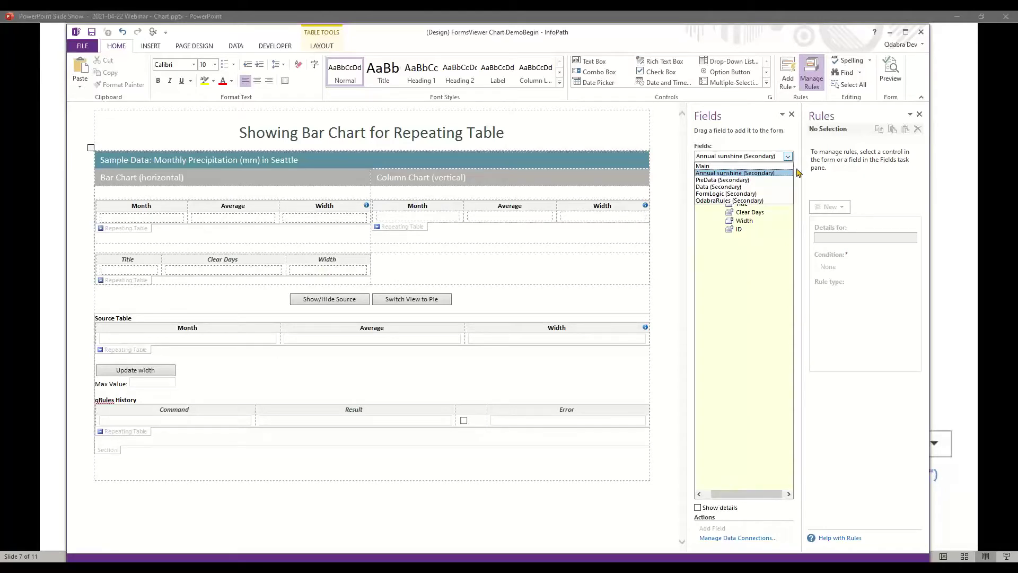
{"action": "left_click", "coordinate": [761, 194]}
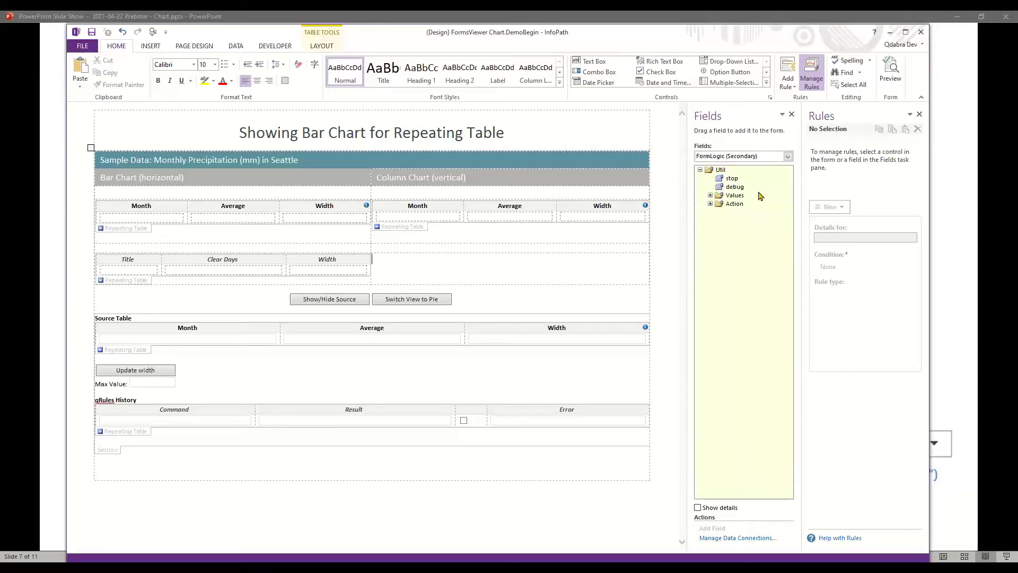
{"action": "left_click", "coordinate": [709, 206]}
{"action": "left_click", "coordinate": [755, 212]}
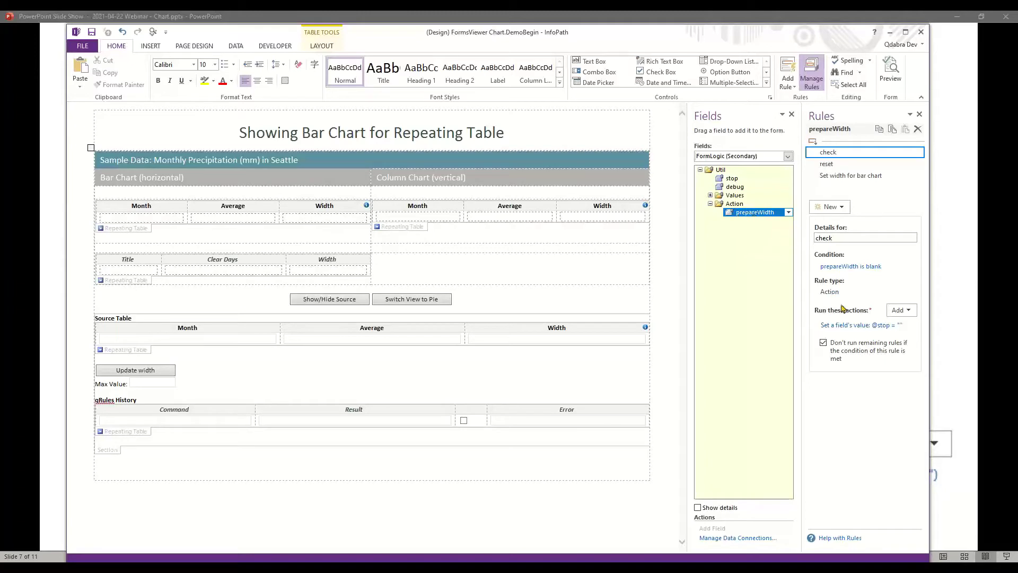
{"action": "left_click", "coordinate": [854, 177]}
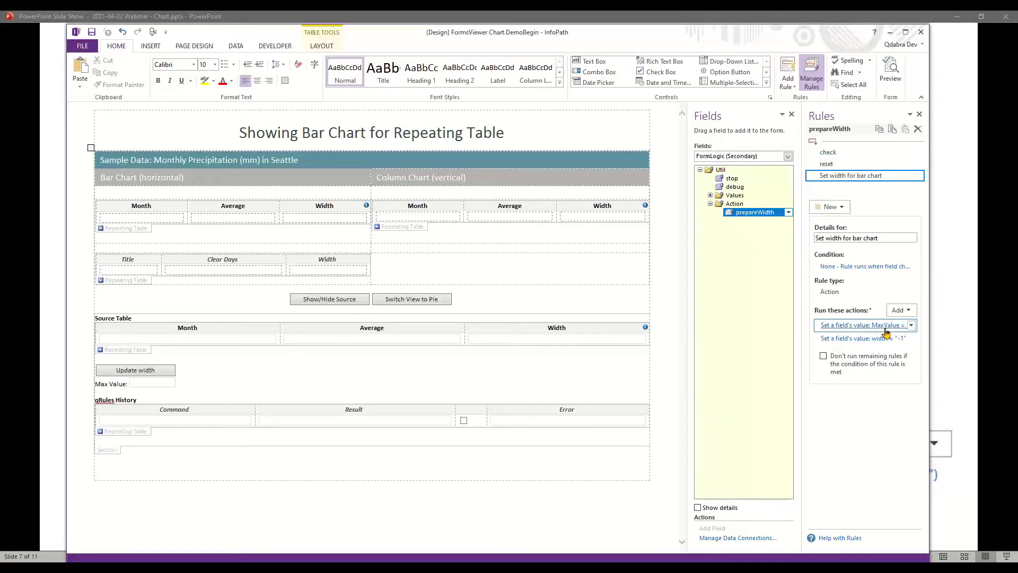
{"action": "left_click", "coordinate": [844, 206]}
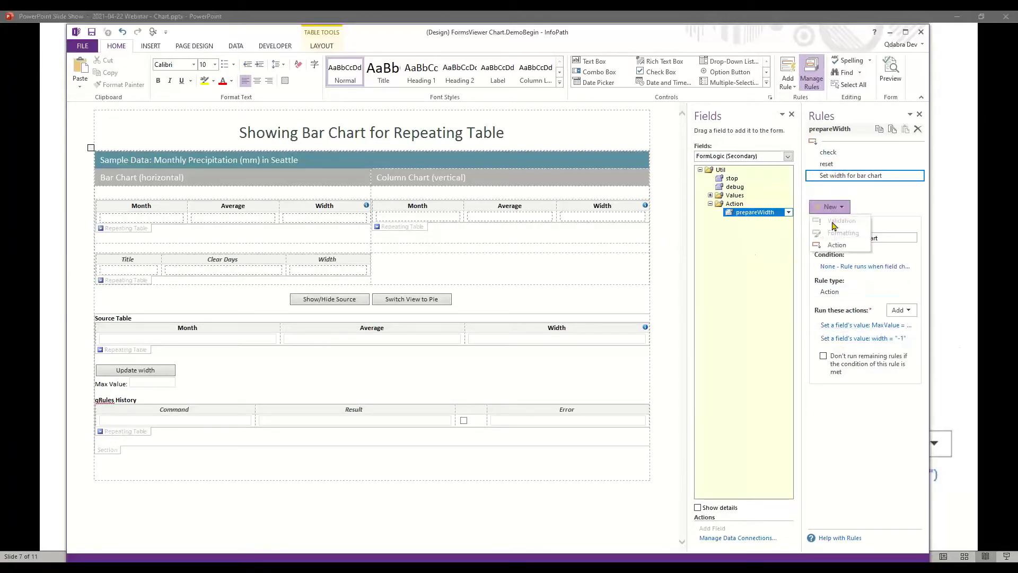
{"action": "left_click", "coordinate": [836, 247]}
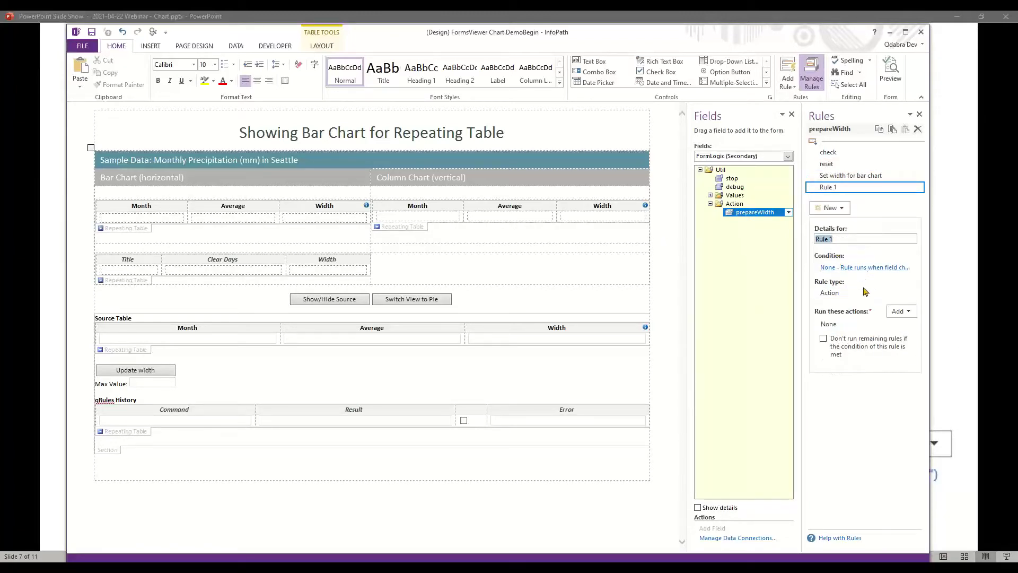
Step: Give the new prepareWidth rule an action that sets the value of the Width field in the Annual sunshine data source
{"action": "left_click", "coordinate": [900, 313]}
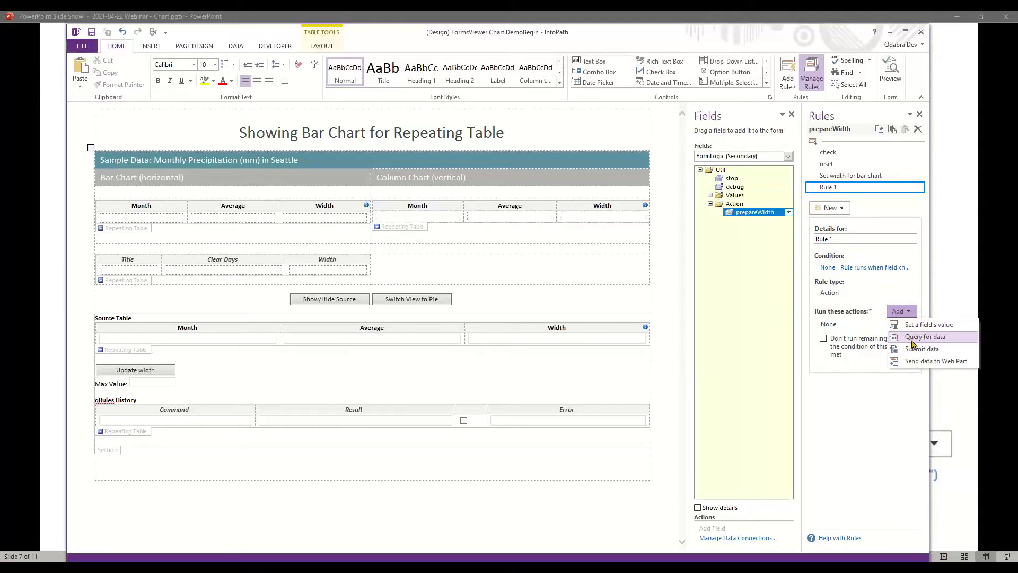
{"action": "left_click", "coordinate": [920, 323]}
{"action": "left_click", "coordinate": [555, 268]}
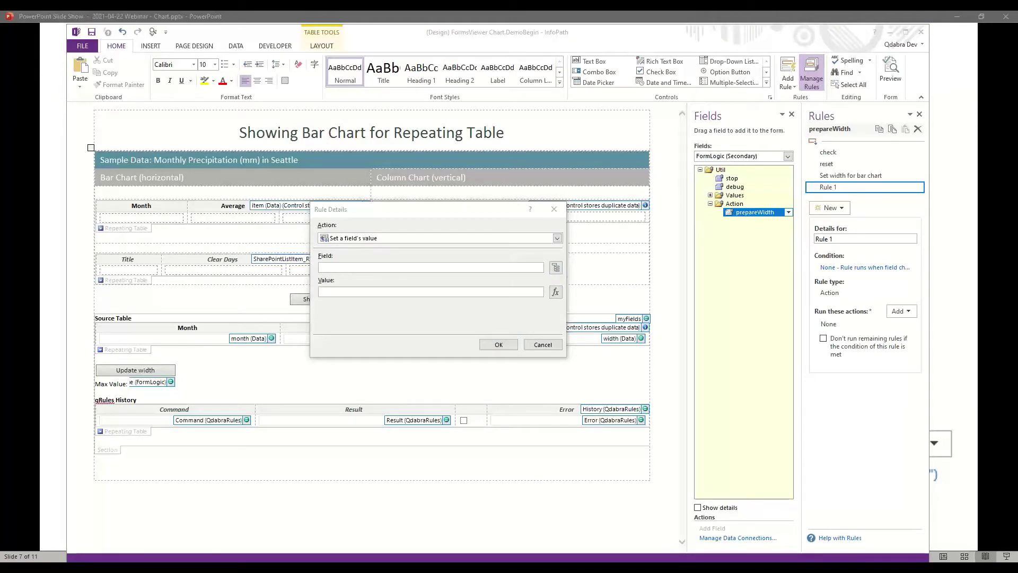
{"action": "left_click_drag", "start_coordinate": [855, 258], "coordinate": [620, 259]}
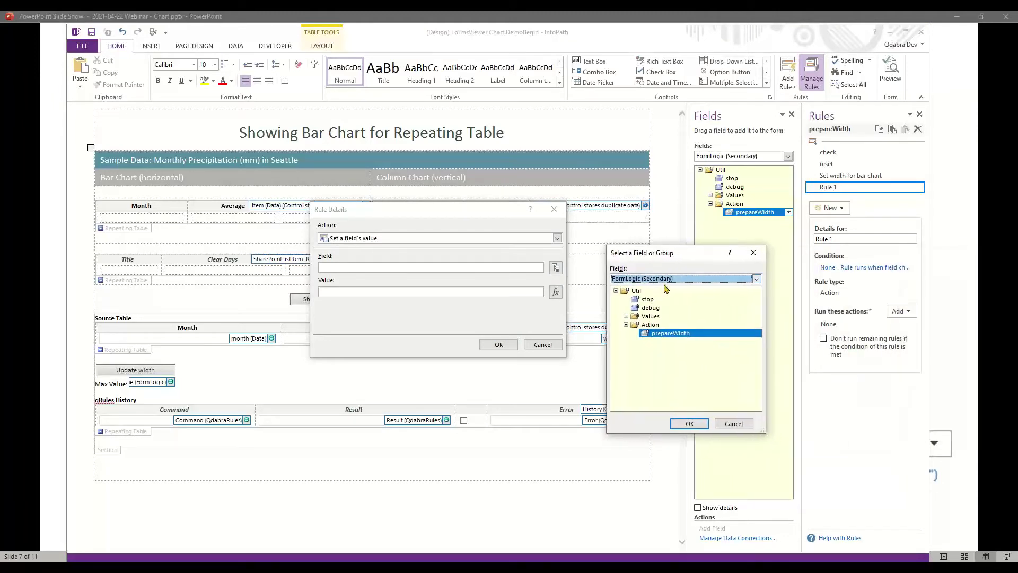
{"action": "left_click", "coordinate": [684, 280]}
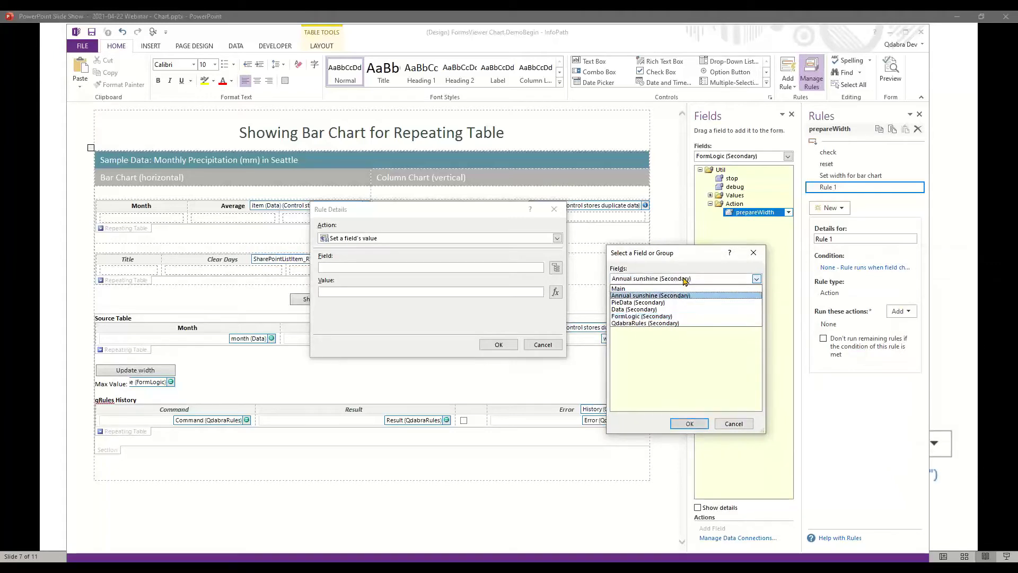
{"action": "left_click", "coordinate": [667, 301]}
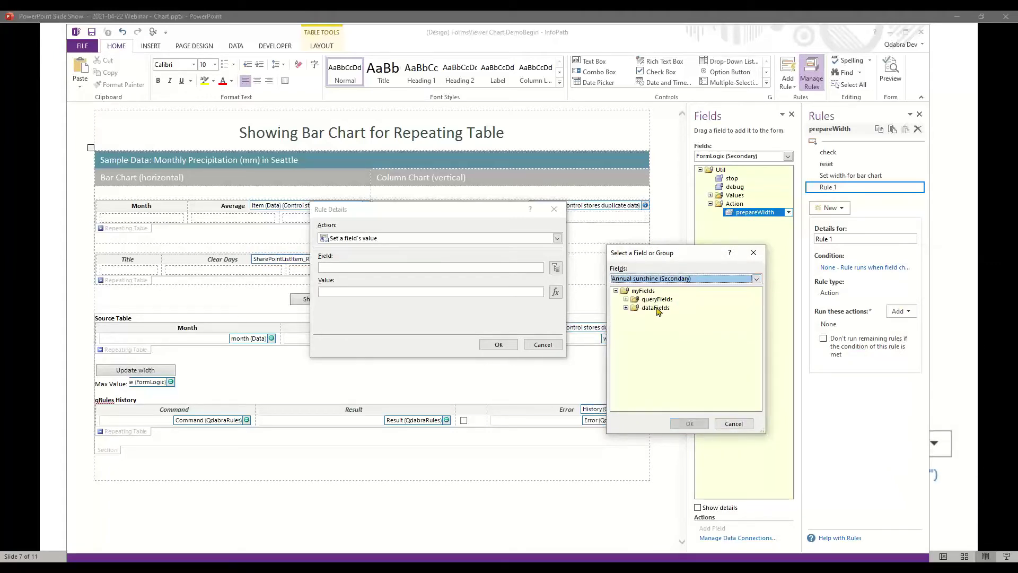
{"action": "left_click", "coordinate": [626, 308]}
{"action": "left_click", "coordinate": [636, 316]}
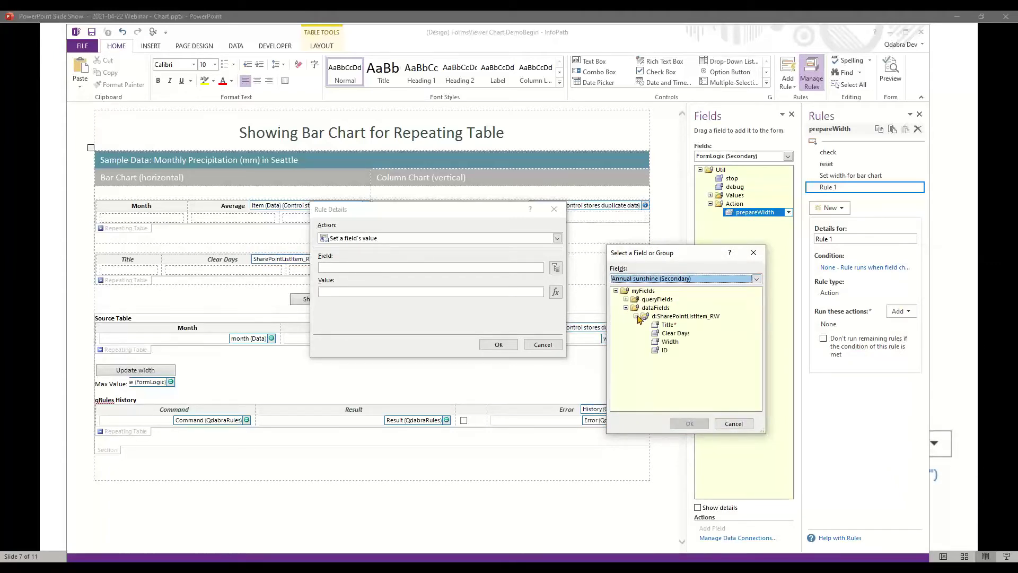
{"action": "left_click", "coordinate": [670, 342]}
{"action": "left_click", "coordinate": [690, 424]}
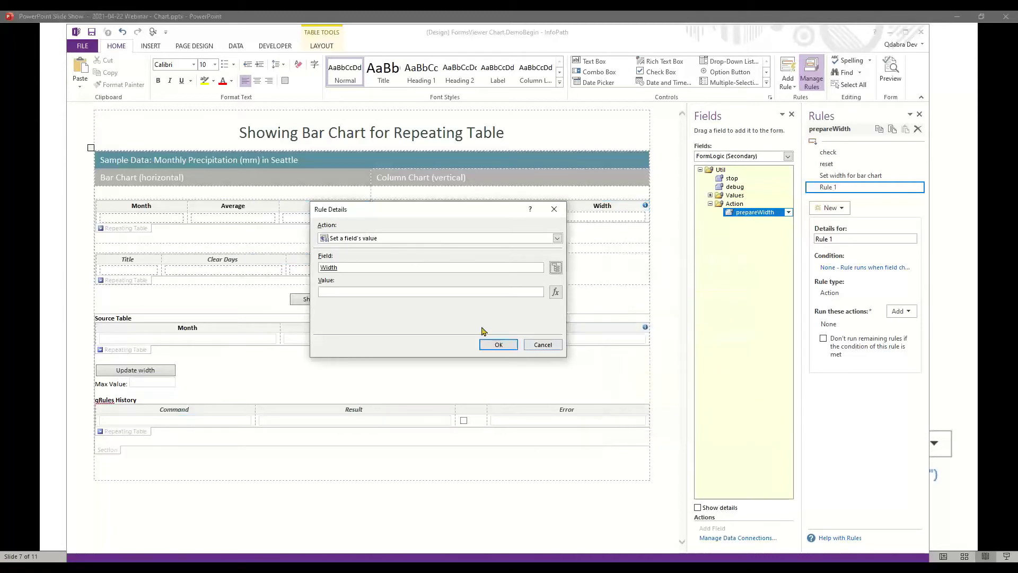
{"action": "left_click", "coordinate": [439, 293]}
{"action": "left_click", "coordinate": [499, 344]}
Step: Add a new action rule to the Width field of the Annual sunshine repeating table
{"action": "left_click", "coordinate": [332, 271]}
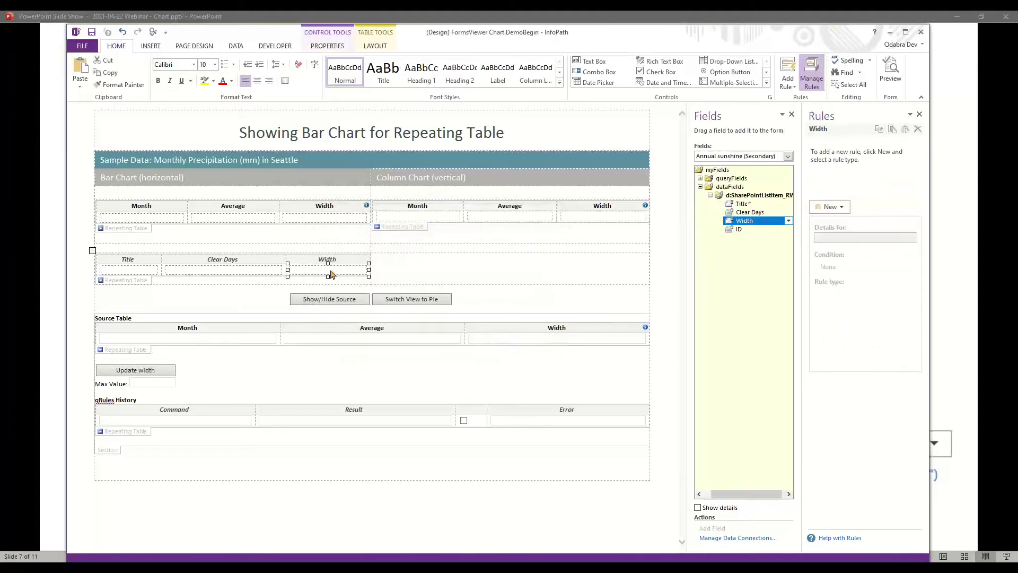
{"action": "left_click", "coordinate": [826, 207]}
{"action": "left_click", "coordinate": [830, 245]}
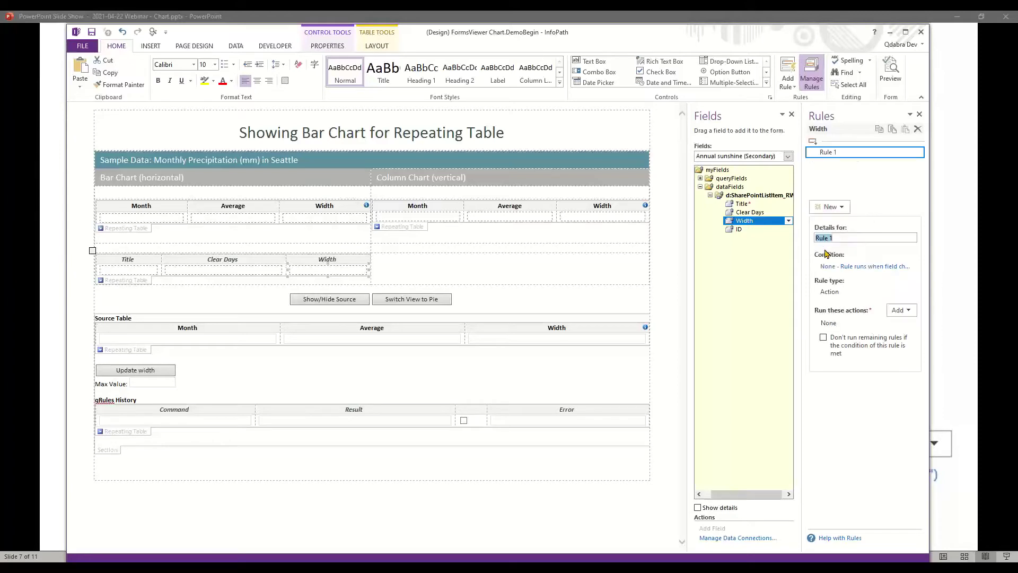
{"action": "key", "text": "Return"}
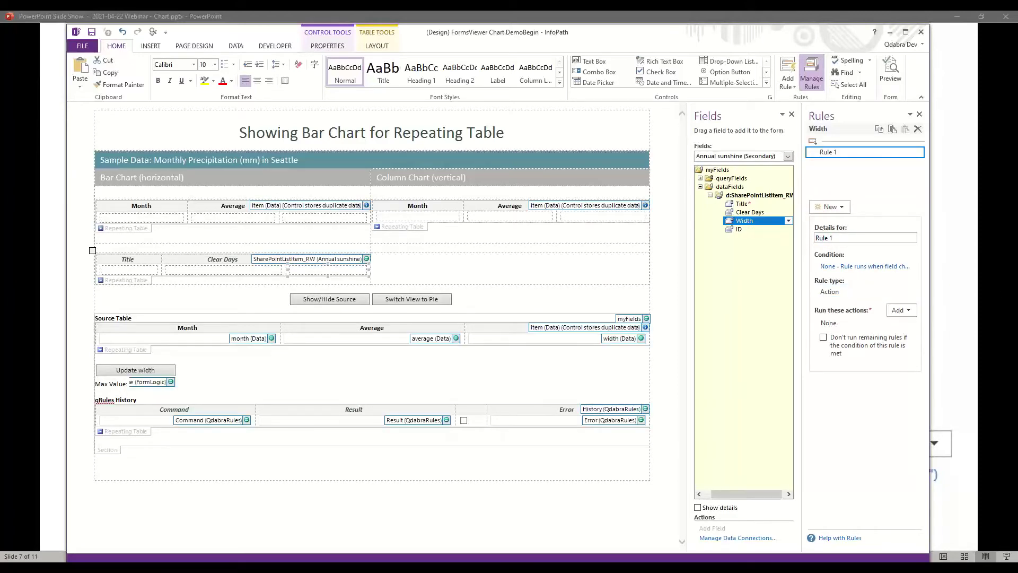
Step: Set the Width rule's condition to Width is not equal to "-1" and stop remaining rules from running when it is met
{"action": "left_click", "coordinate": [864, 266]}
{"action": "left_click_drag", "start_coordinate": [710, 256], "coordinate": [570, 282]}
{"action": "left_click", "coordinate": [615, 313]}
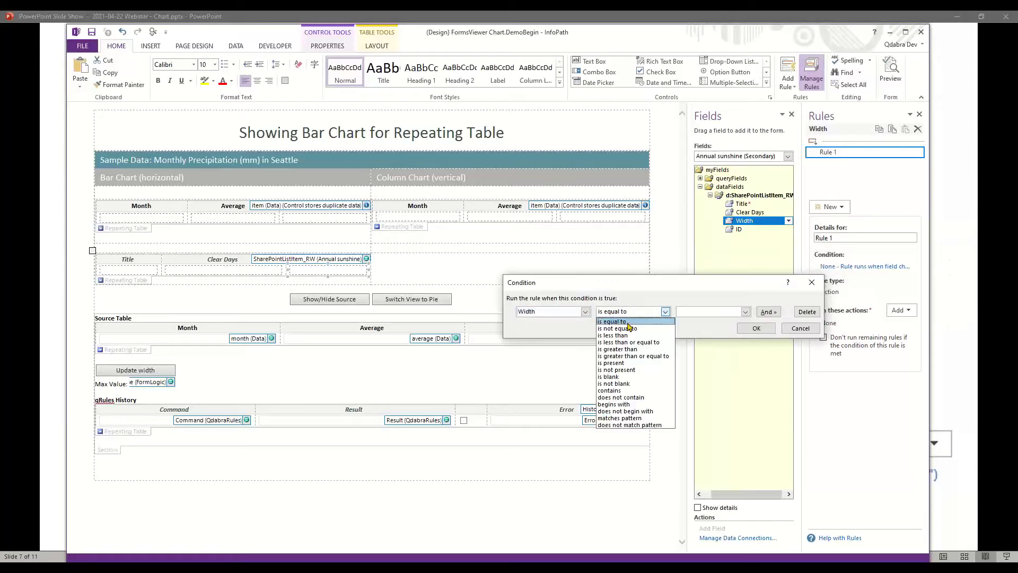
{"action": "left_click", "coordinate": [620, 328]}
{"action": "left_click", "coordinate": [684, 311]}
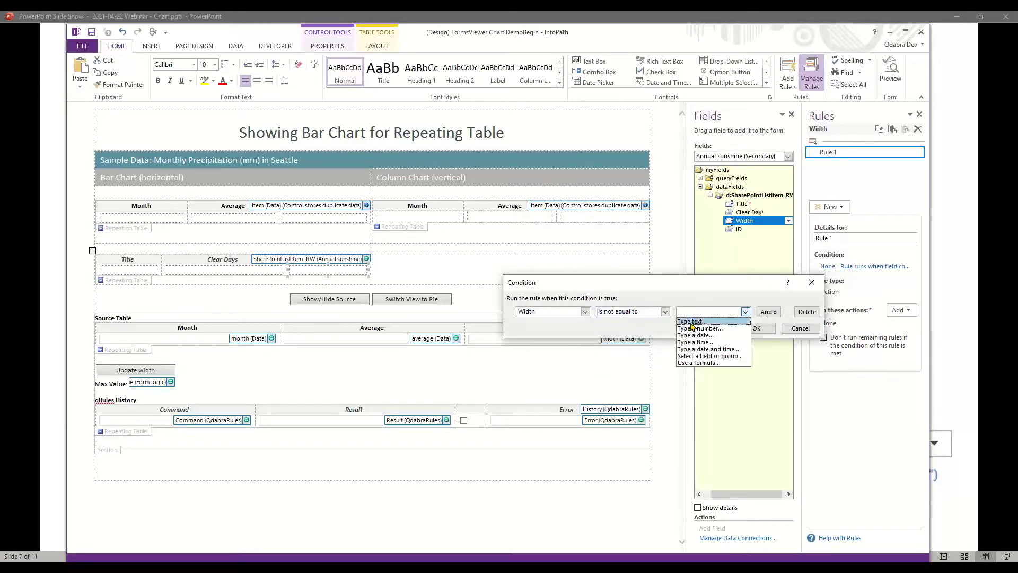
{"action": "left_click", "coordinate": [691, 323]}
{"action": "type", "text": "-1"}
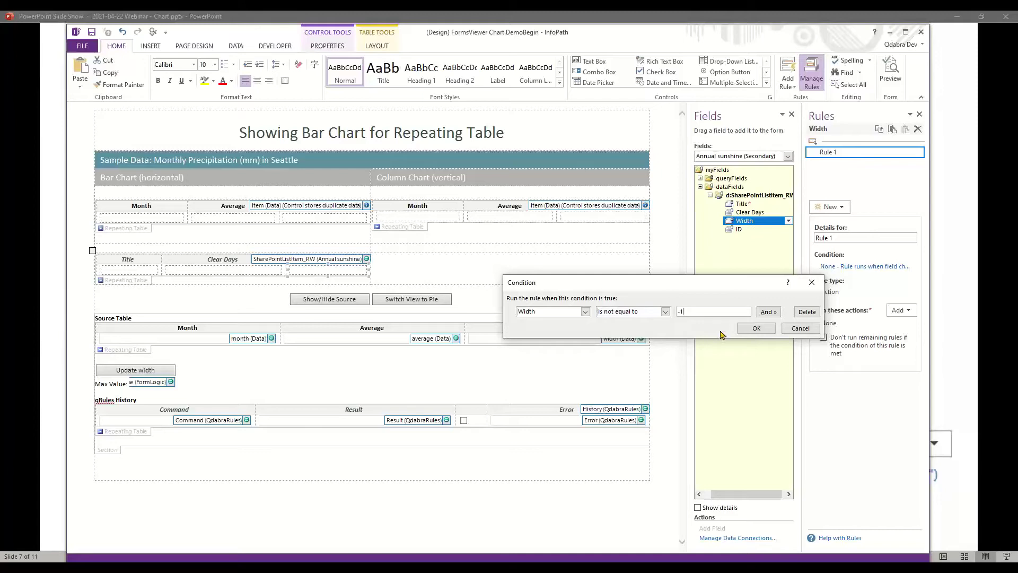
{"action": "left_click", "coordinate": [756, 328]}
{"action": "left_click", "coordinate": [823, 338]}
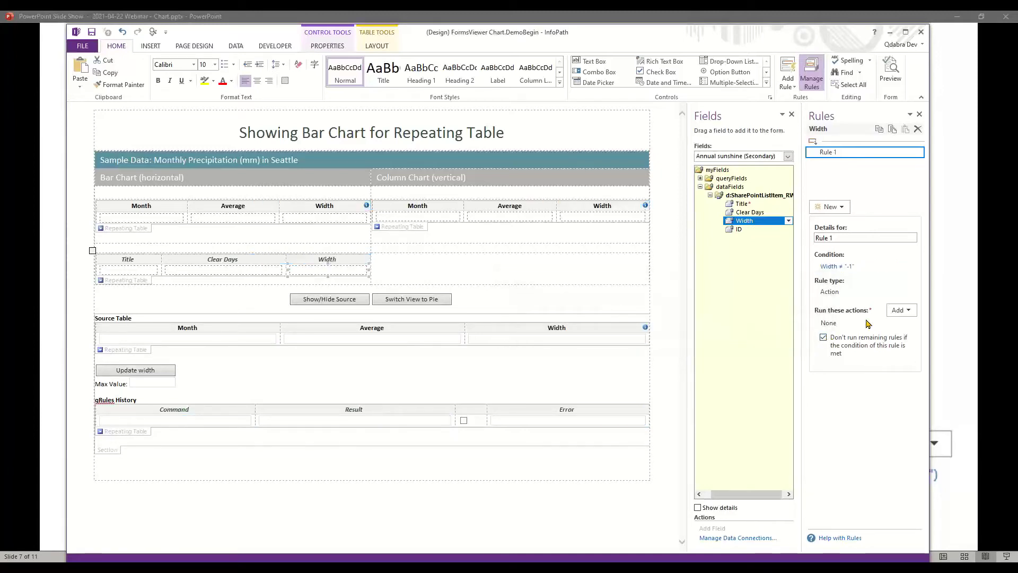
Step: Add a second action rule to the Width field, below the rule that checks for "-1"
{"action": "left_click", "coordinate": [831, 208]}
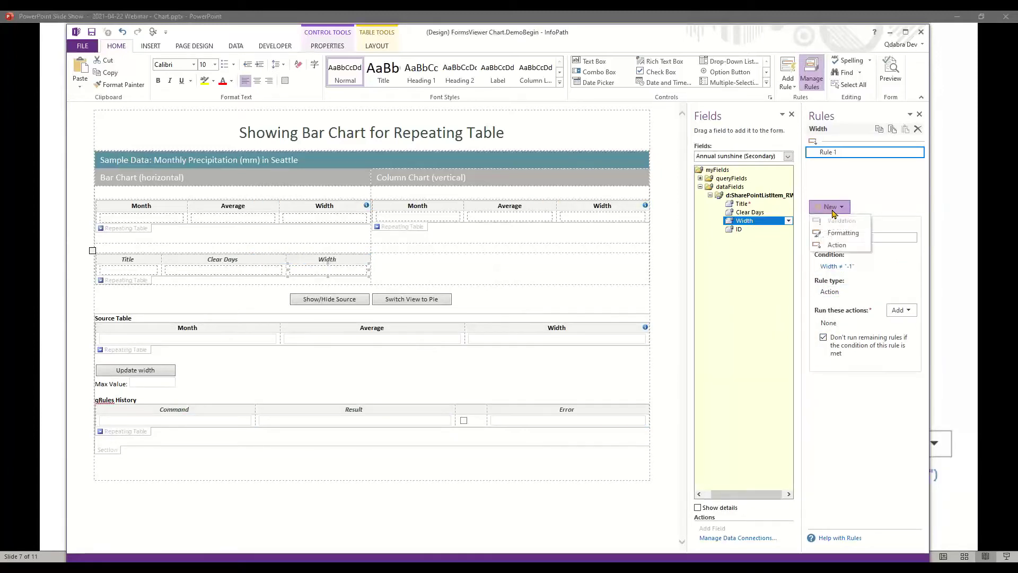
{"action": "left_click", "coordinate": [837, 245]}
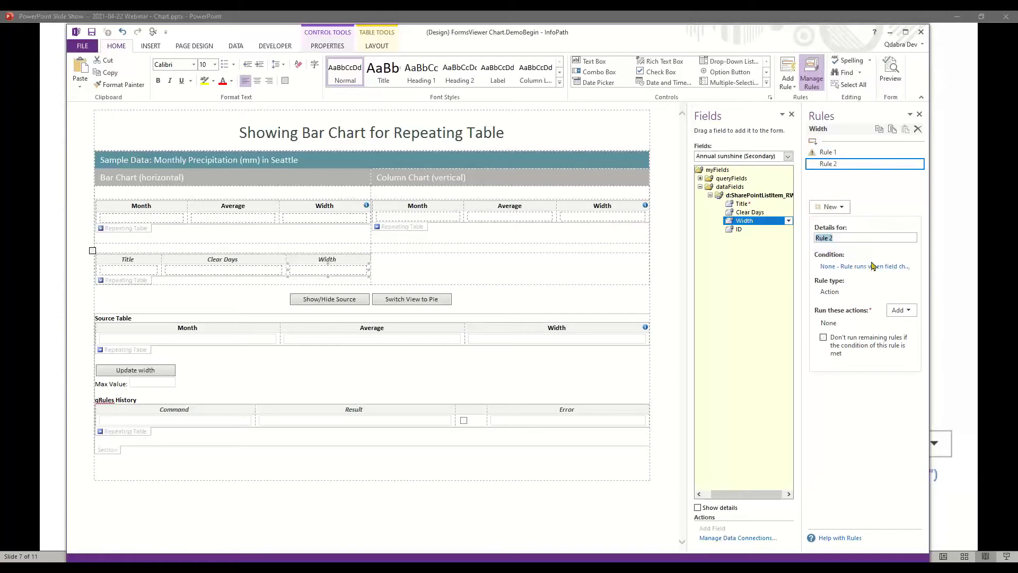
{"action": "left_click", "coordinate": [902, 312]}
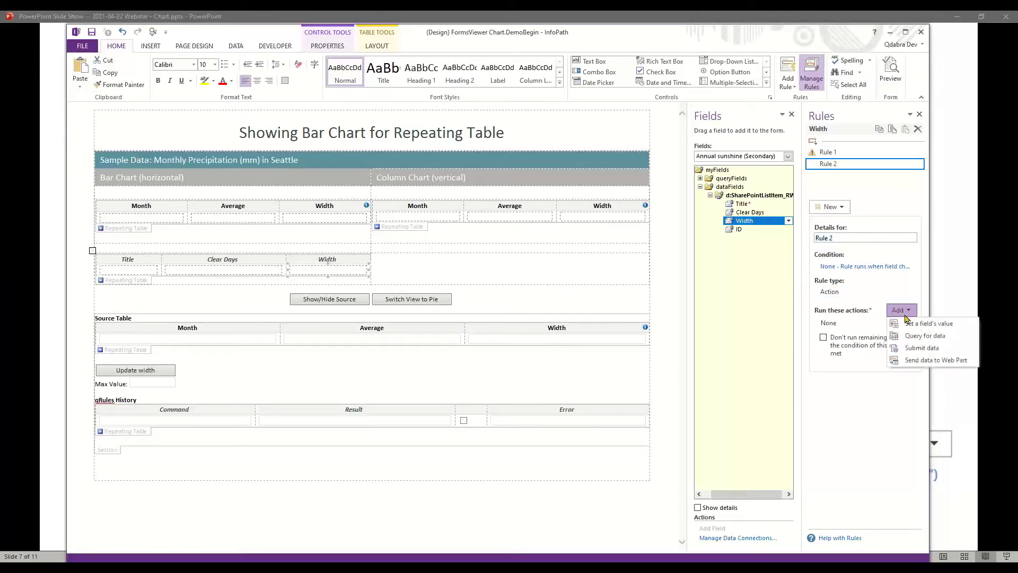
{"action": "left_click", "coordinate": [859, 436]}
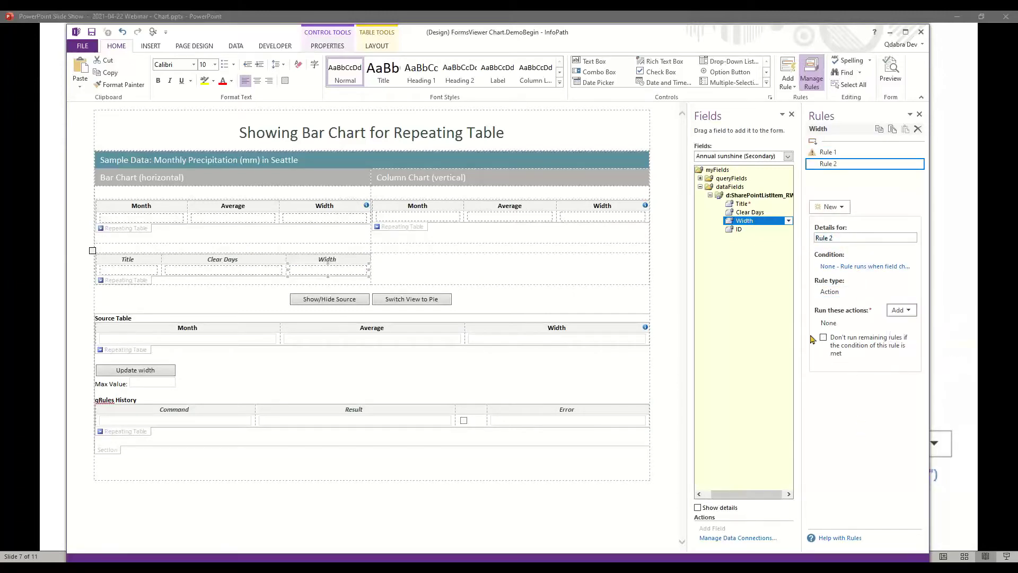
Step: Copy the XPath of the Clear Days field in the Annual sunshine data source and paste it into an empty Notepad document
{"action": "left_click", "coordinate": [748, 212]}
{"action": "right_click", "coordinate": [742, 218]}
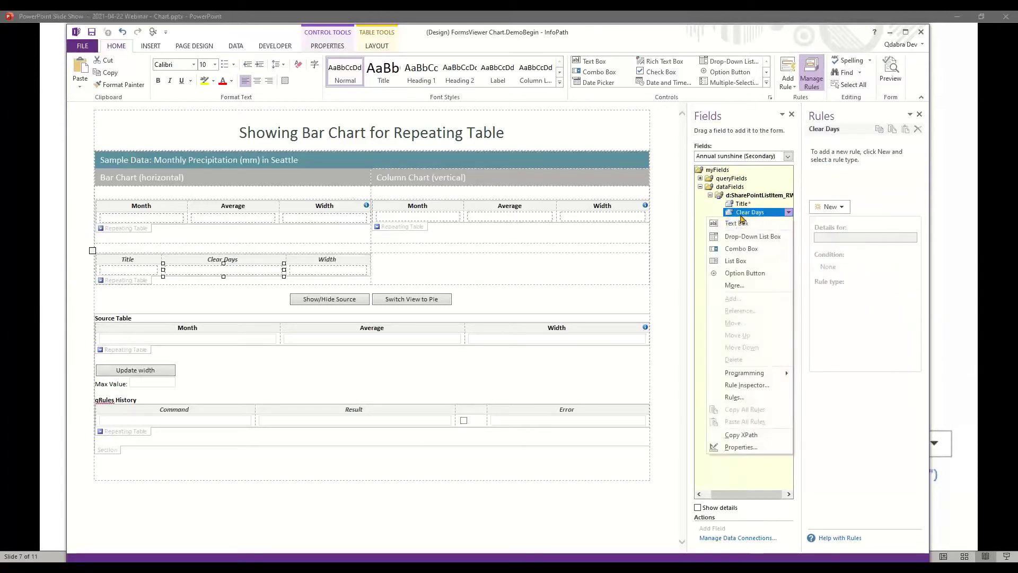
{"action": "left_click", "coordinate": [741, 434]}
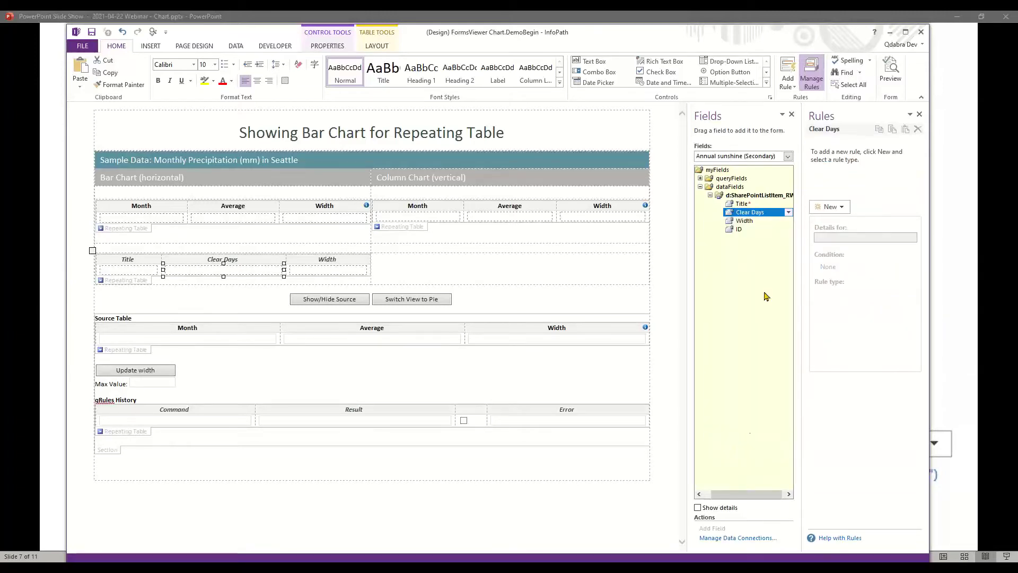
{"action": "key", "text": "alt+Tab"}
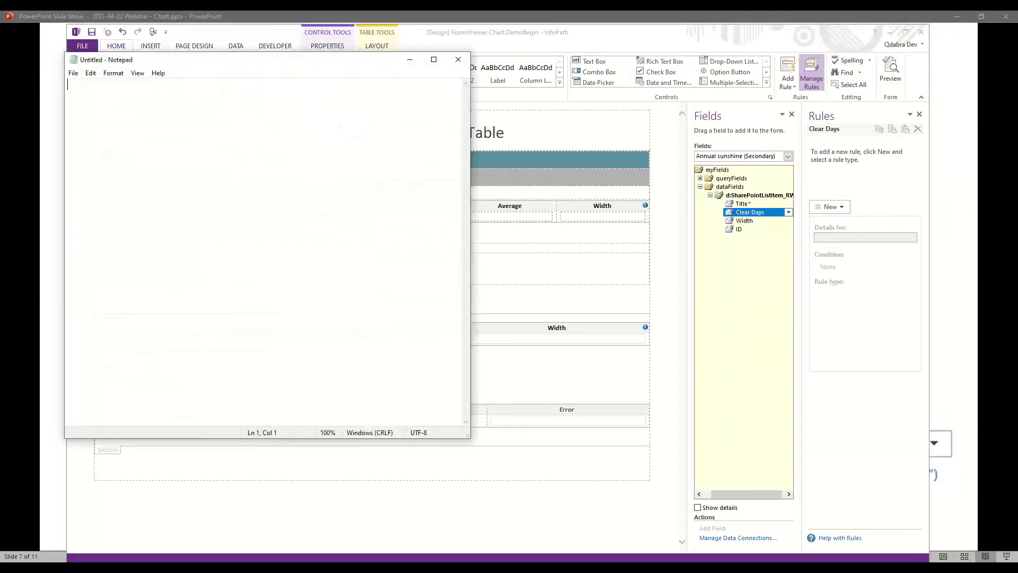
{"action": "type", "text": "/dfs:myFields/dfs:dataFields/d:SharePointListItem_RW/d:Clear_x0020_Days"}
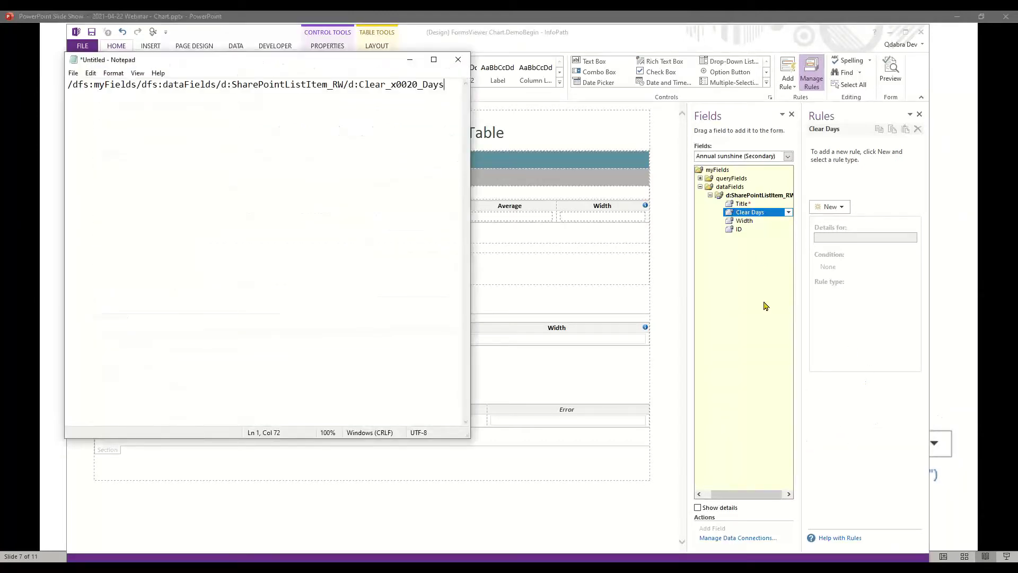
Step: Add a Set a field's value action to Rule 2 of the Width field, with Width itself as the target field
{"action": "double_click", "coordinate": [747, 223]}
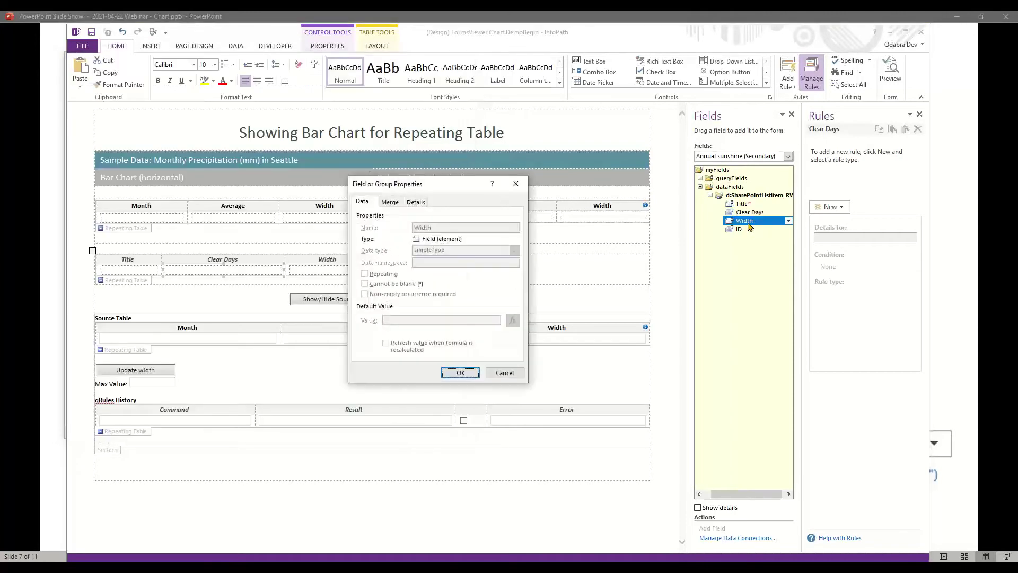
{"action": "left_click", "coordinate": [515, 183]}
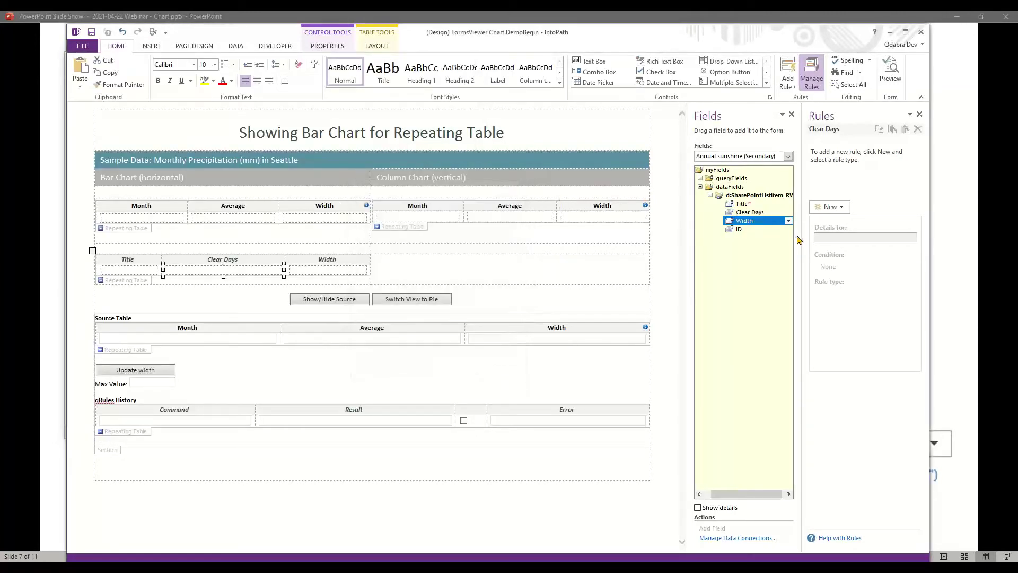
{"action": "left_click", "coordinate": [738, 222]}
{"action": "left_click", "coordinate": [831, 164]}
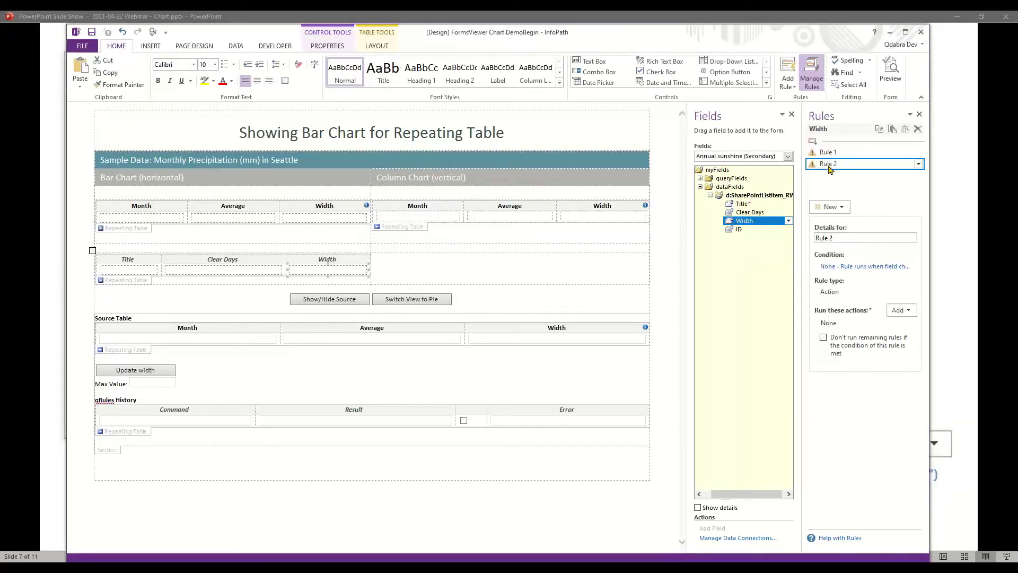
{"action": "left_click", "coordinate": [901, 310]}
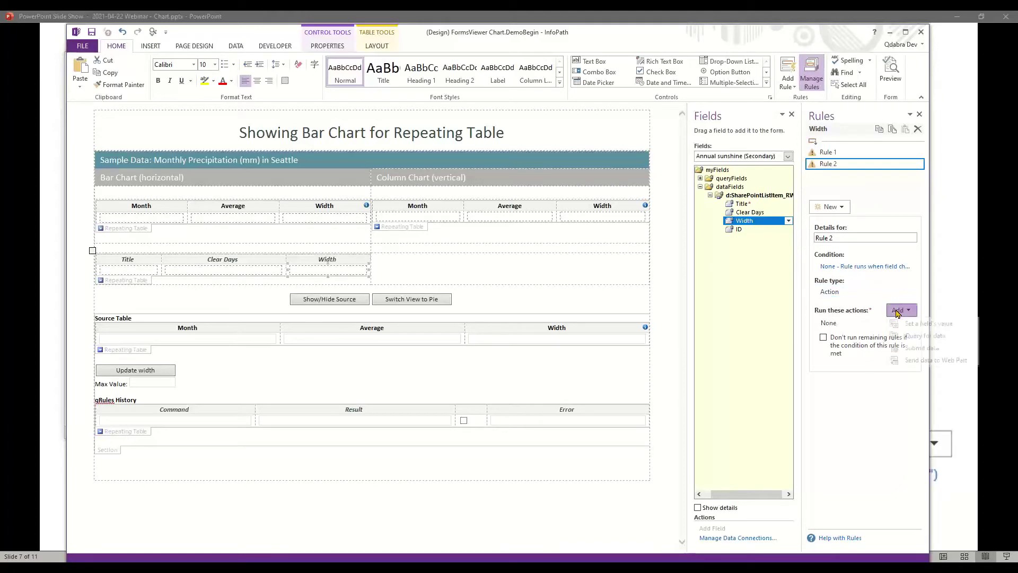
{"action": "left_click", "coordinate": [913, 325]}
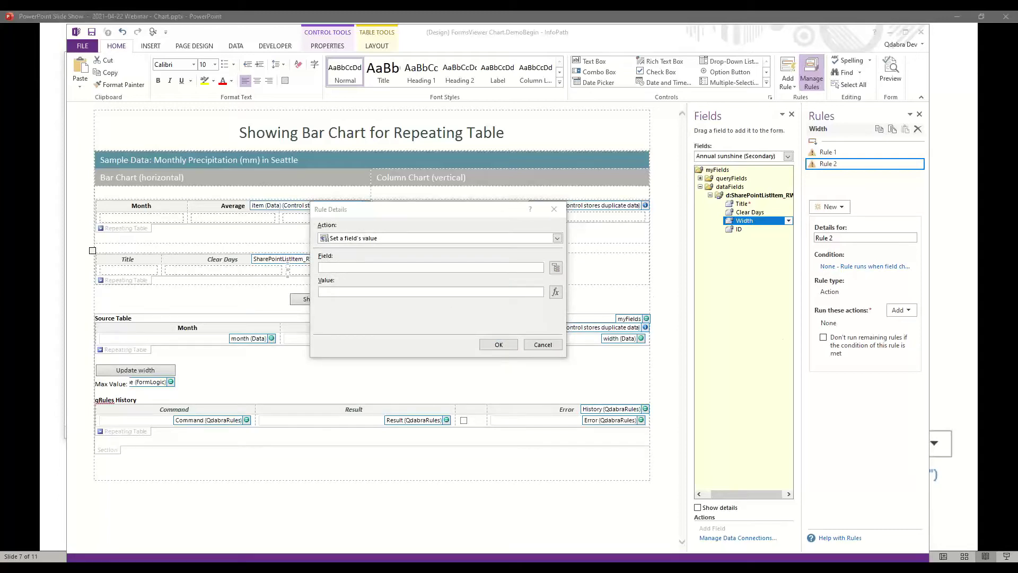
{"action": "left_click", "coordinate": [556, 268]}
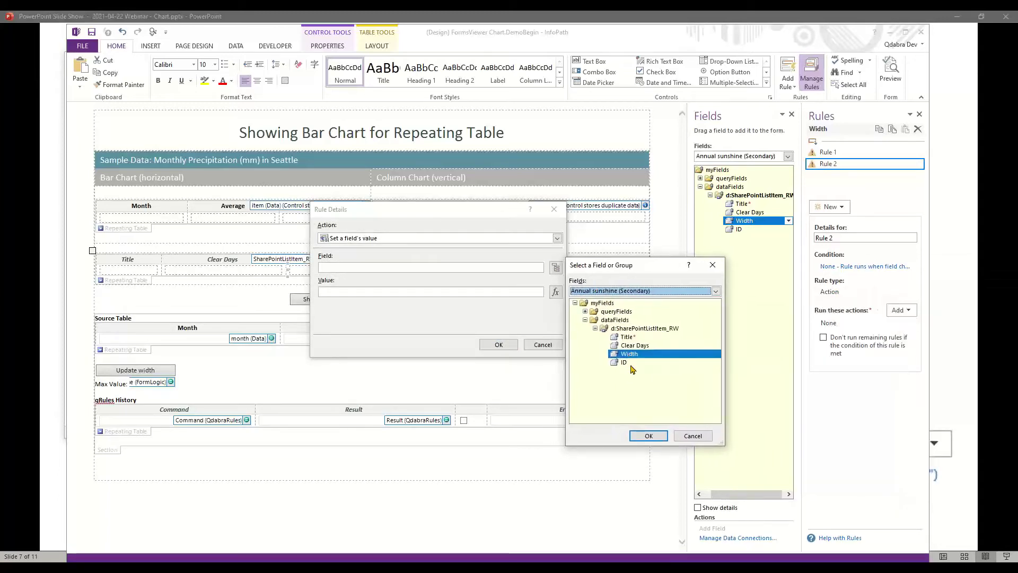
{"action": "left_click", "coordinate": [645, 435]}
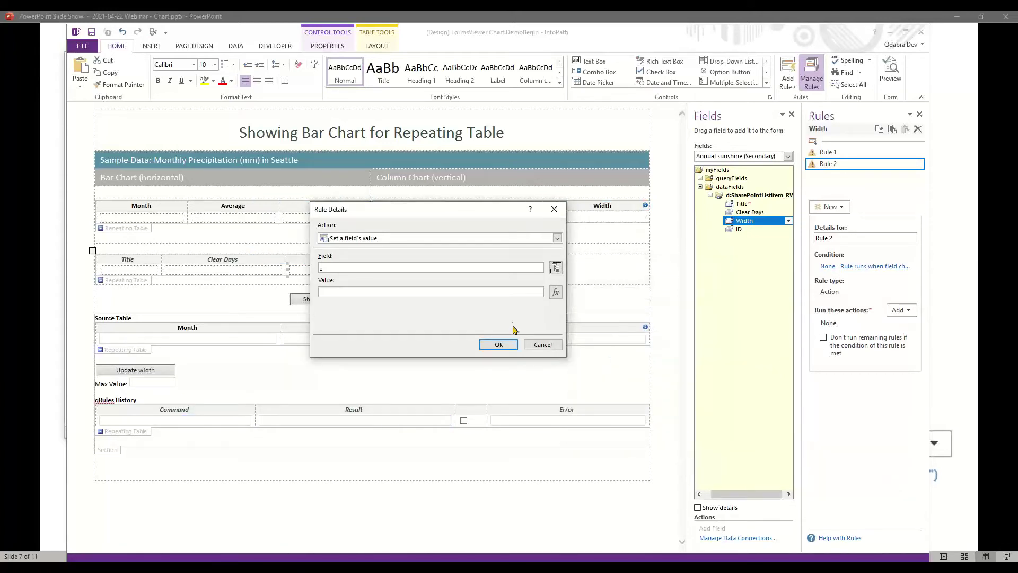
Step: Start the action's value formula with a concat function that takes the Clear Days field as its first argument
{"action": "left_click", "coordinate": [489, 291]}
{"action": "left_click", "coordinate": [555, 292]}
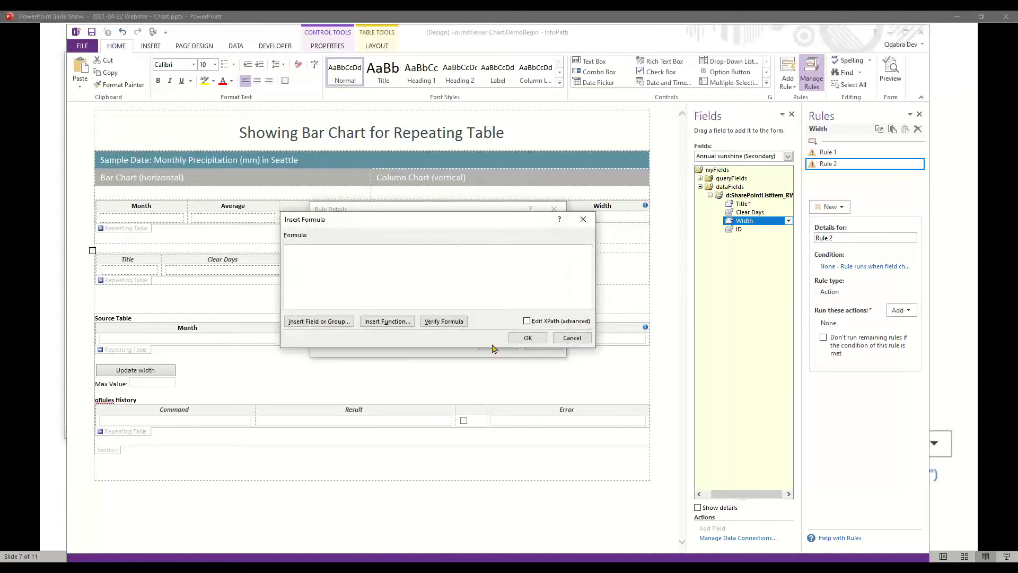
{"action": "left_click", "coordinate": [399, 322]}
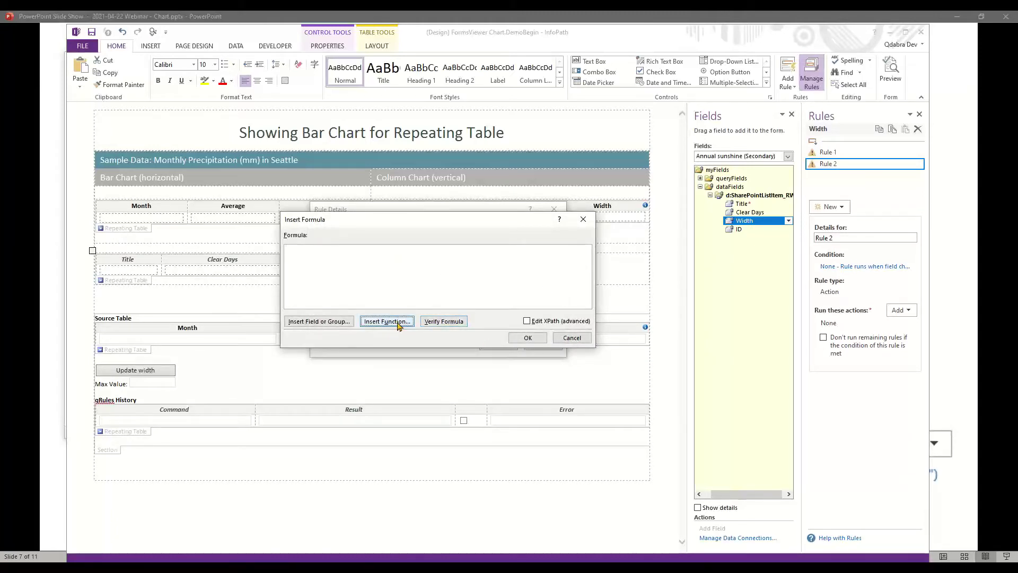
{"action": "left_click", "coordinate": [392, 234]}
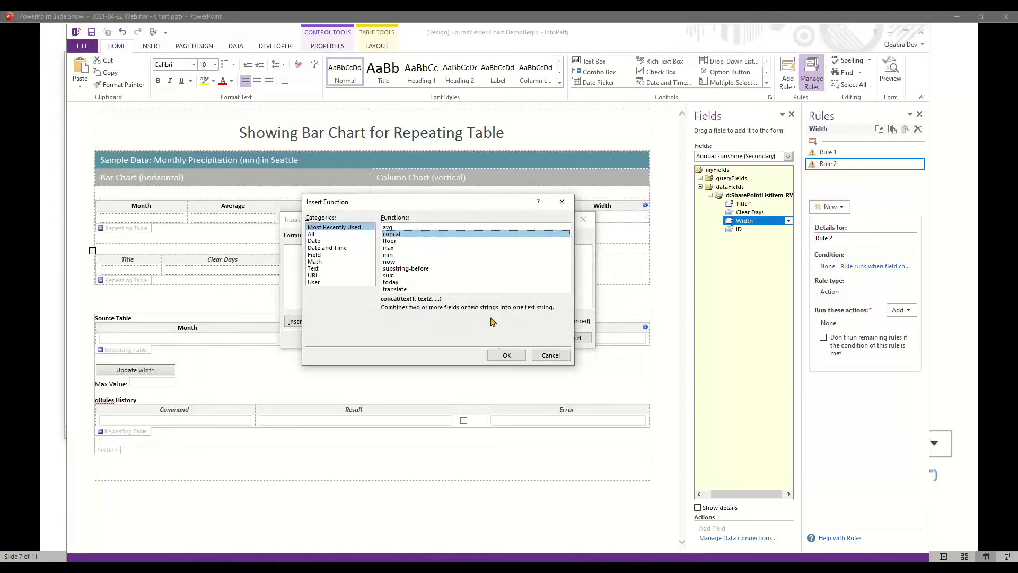
{"action": "left_click", "coordinate": [504, 355]}
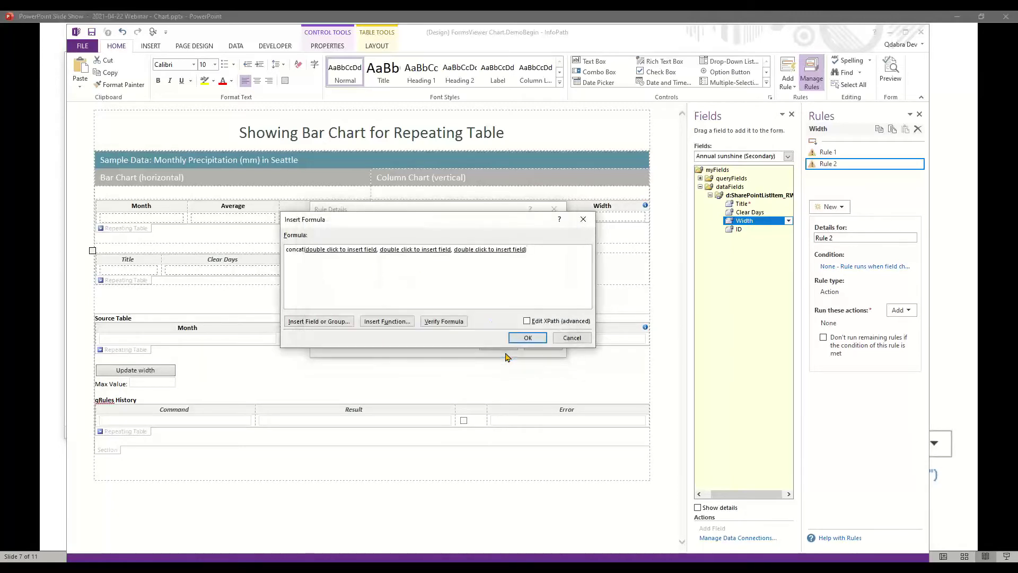
{"action": "left_click", "coordinate": [349, 250]}
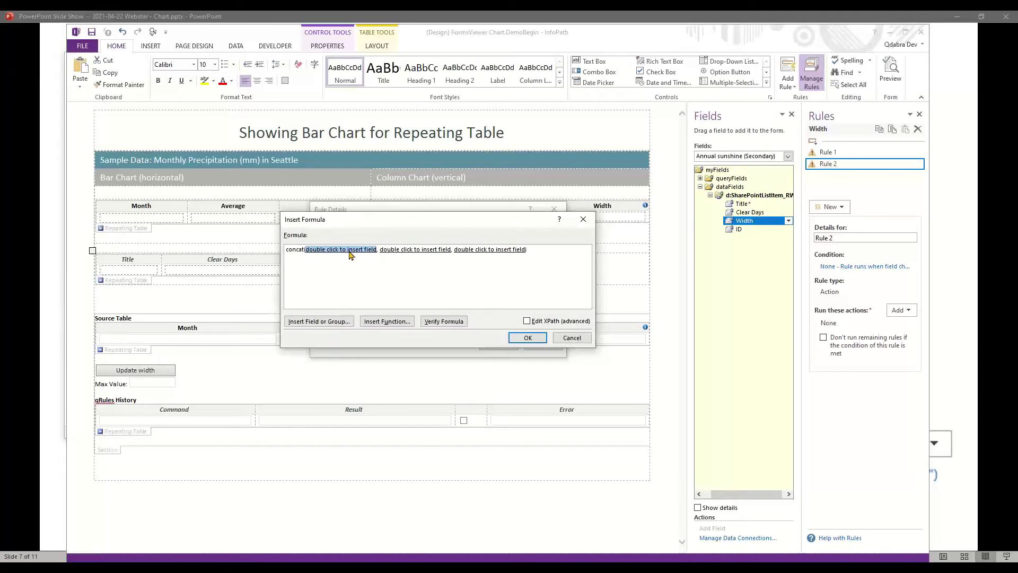
{"action": "left_click", "coordinate": [328, 321]}
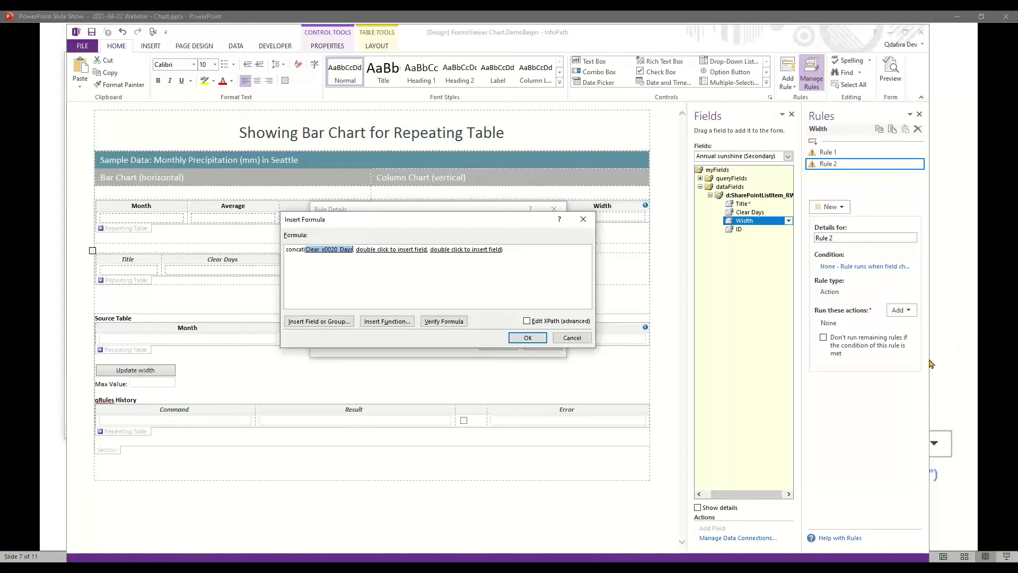
Step: Divide Clear Days in the formula by max(/dfs:myFields/dfs:dataFields/d:SharePointListItem_RW/d:Clear_x0020_Days) and multiply by 100
{"action": "key", "text": "Right"}
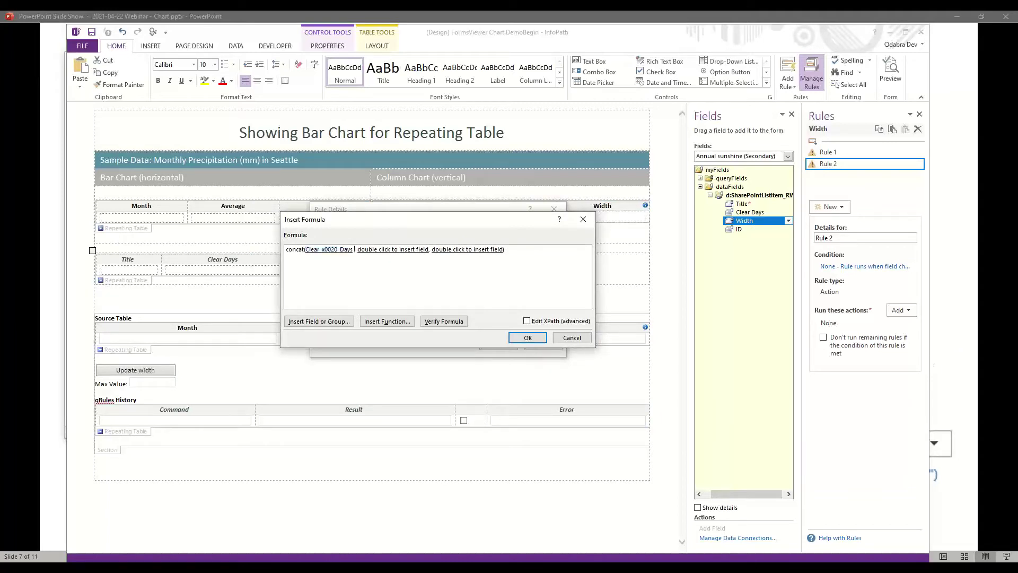
{"action": "type", "text": "/"}
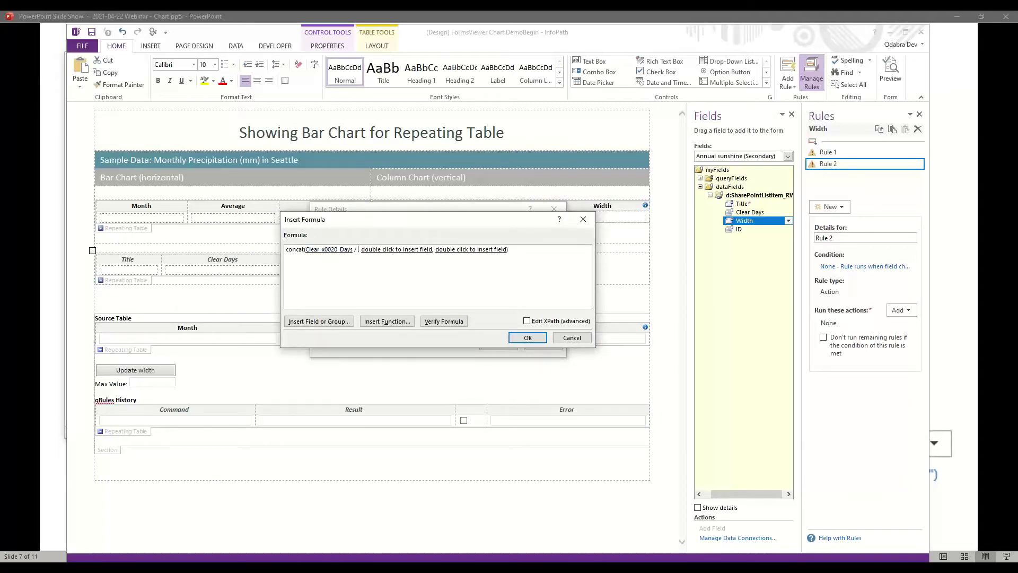
{"action": "type", "text": " max"}
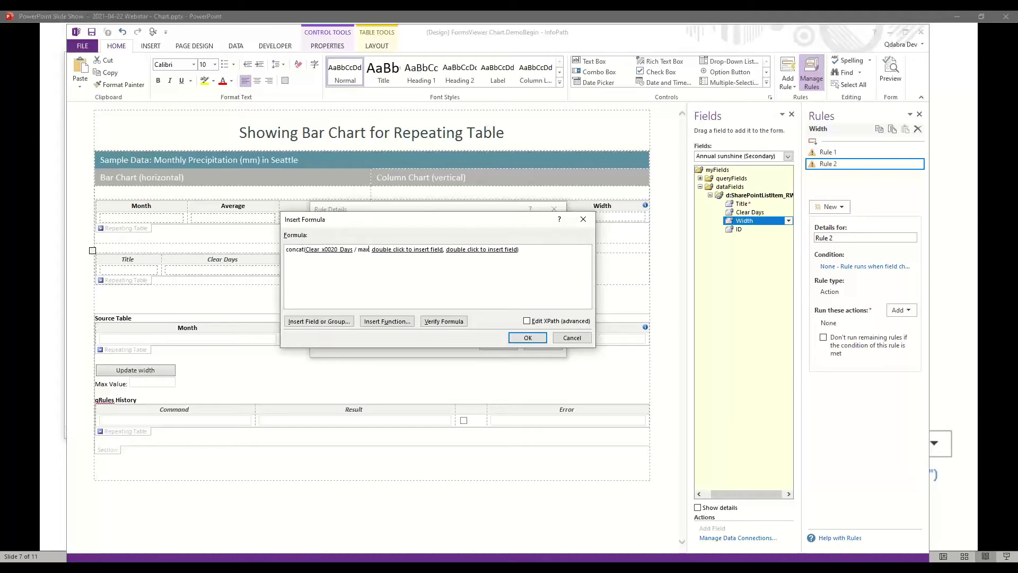
{"action": "type", "text": "()"}
{"action": "key", "text": "Left"}
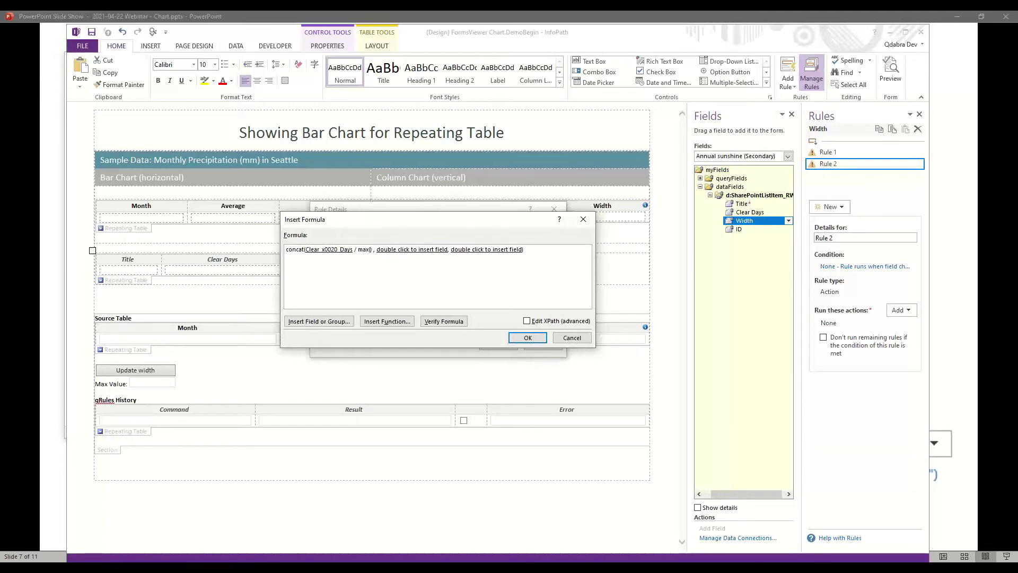
{"action": "type", "text": "/dfs:myFields/dfs:dataFields/d:SharePointListItem_RW/d:Clear_x0020_Days"}
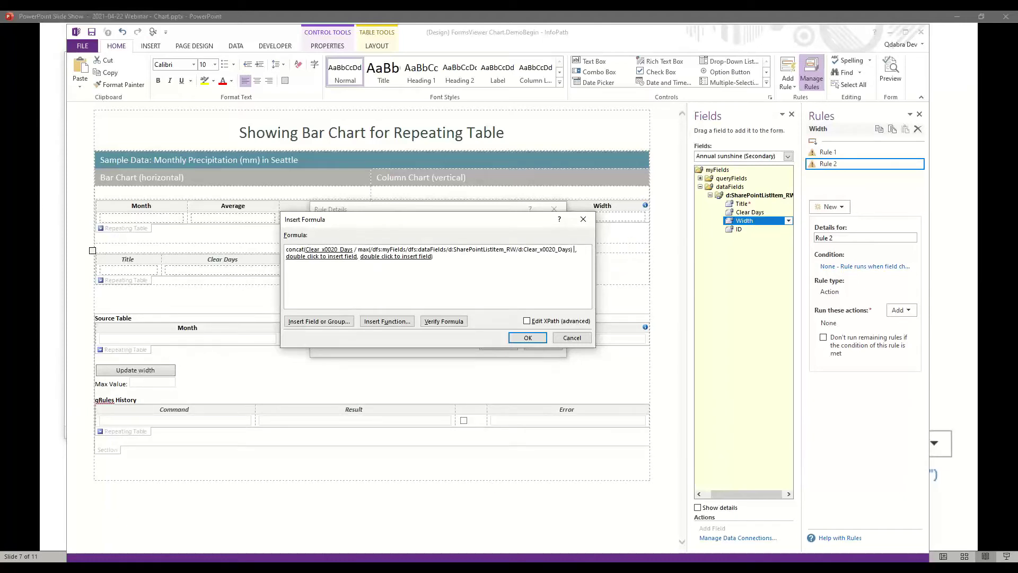
{"action": "type", "text": "* 100"}
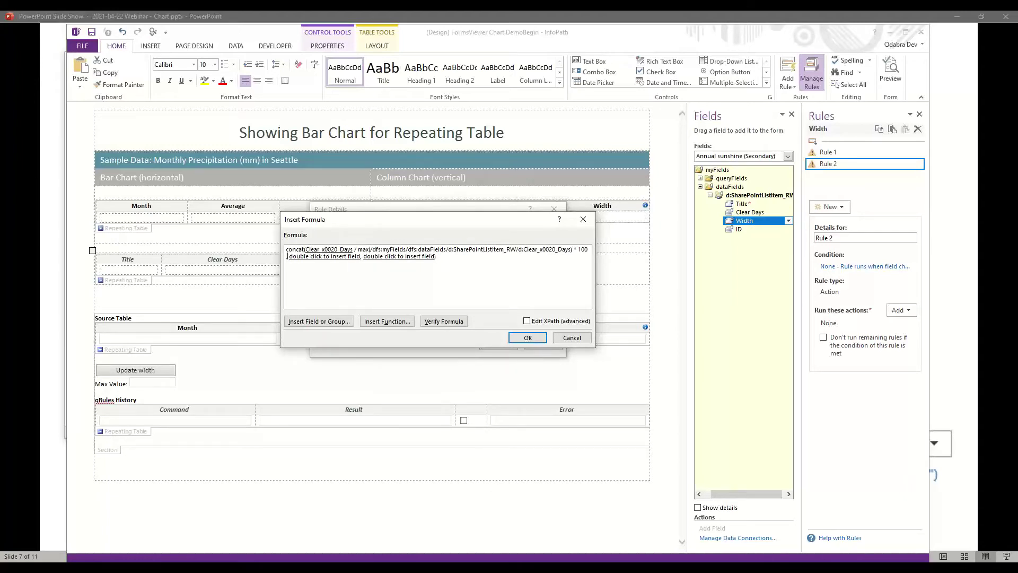
Step: Make "%" the second concat argument, remove the unused placeholders, verify the formula and save the action
{"action": "type", "text": " ,\""}
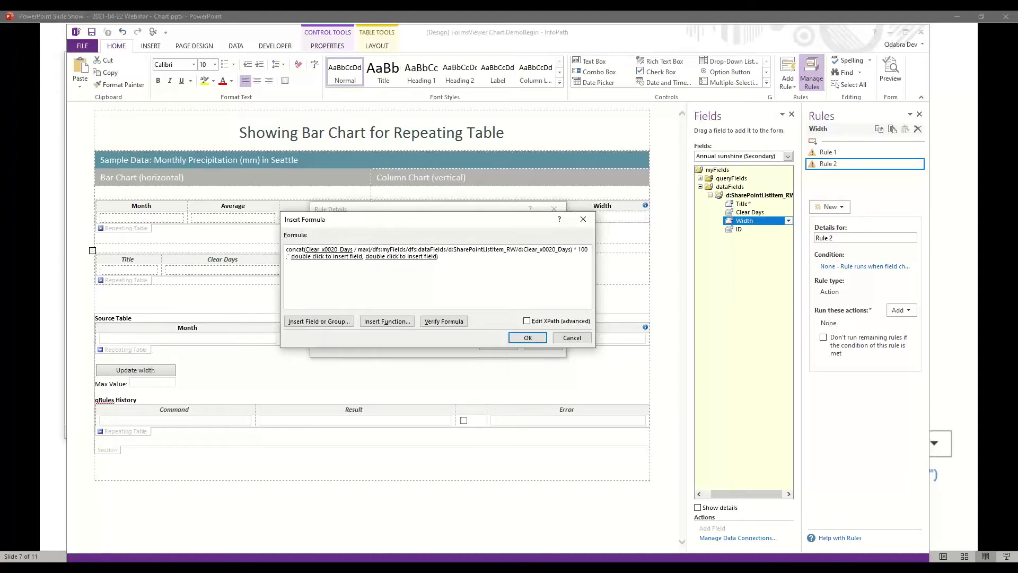
{"action": "type", "text": "%\""}
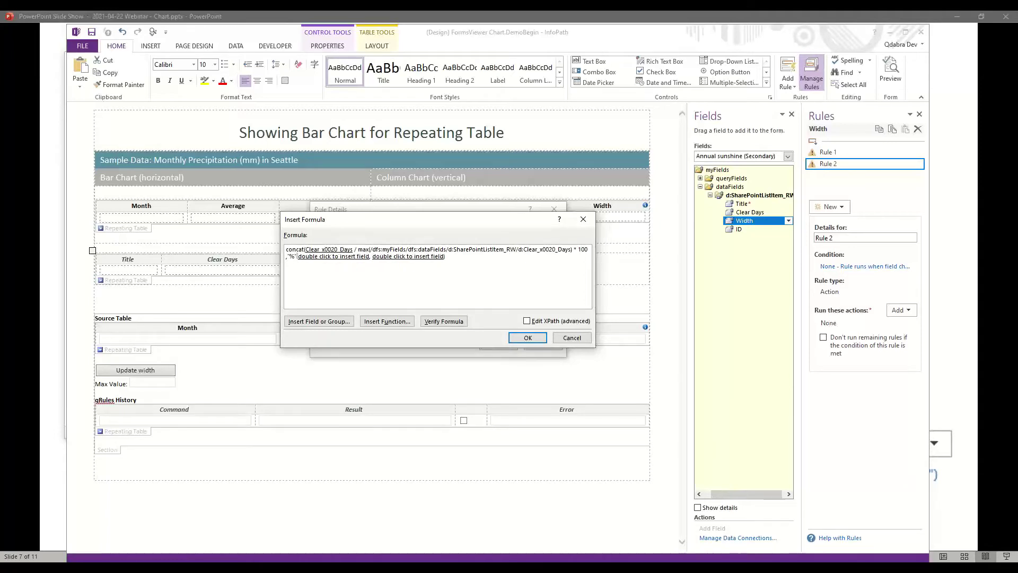
{"action": "key", "text": "shift+End"}
{"action": "key", "text": "Delete"}
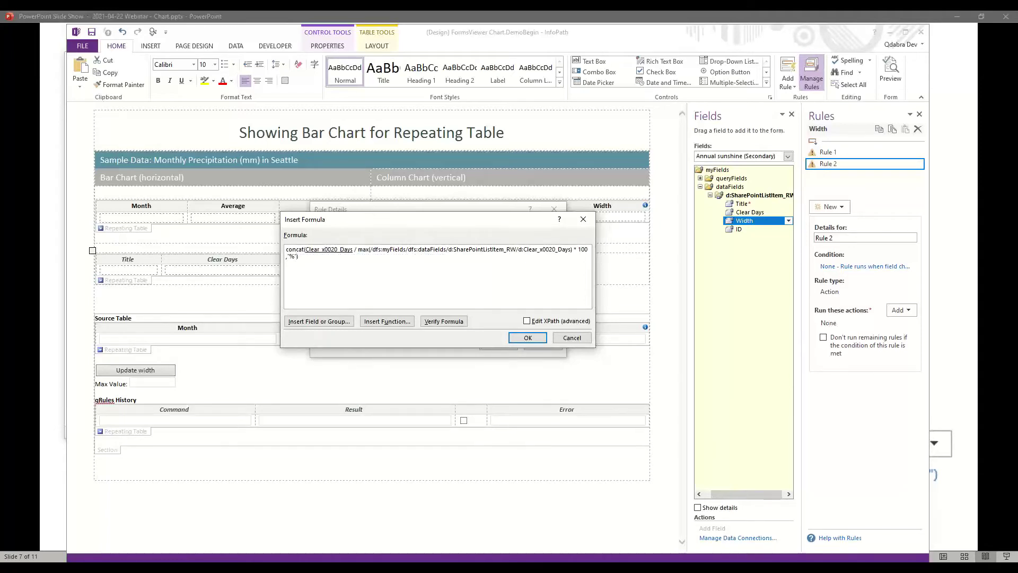
{"action": "left_click", "coordinate": [443, 320]}
{"action": "left_click", "coordinate": [514, 321]}
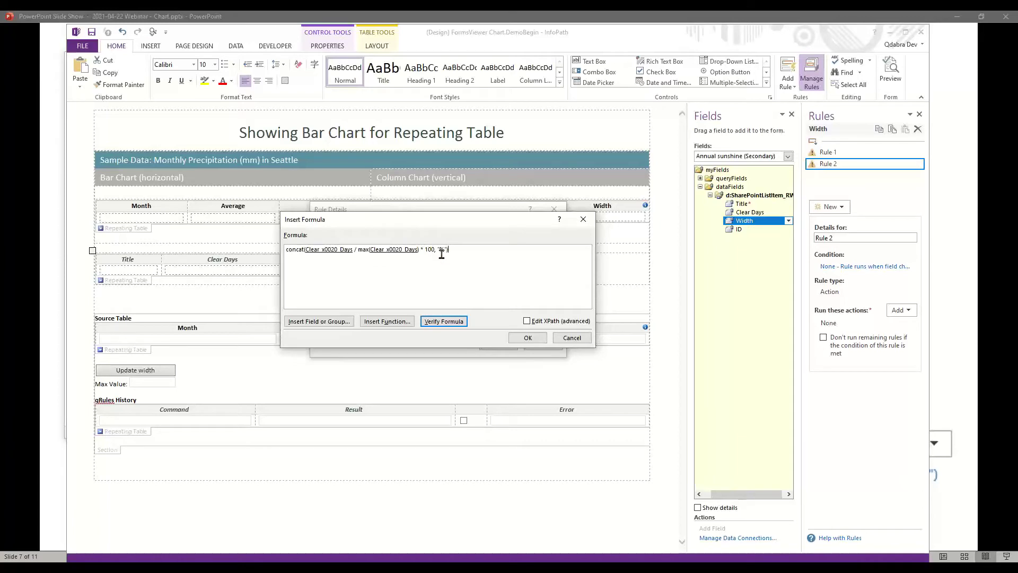
{"action": "left_click", "coordinate": [526, 338]}
{"action": "left_click", "coordinate": [495, 344]}
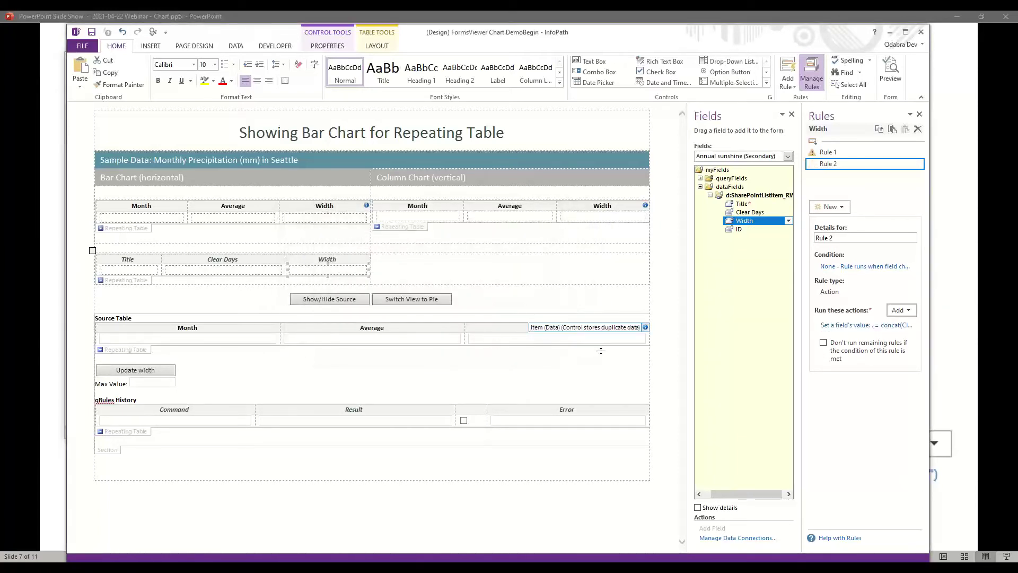
Step: Save the form template under the new name FormsViewer Chart.NewDemo.xsn in the 2021-04-22 Chart folder
{"action": "left_click", "coordinate": [84, 47]}
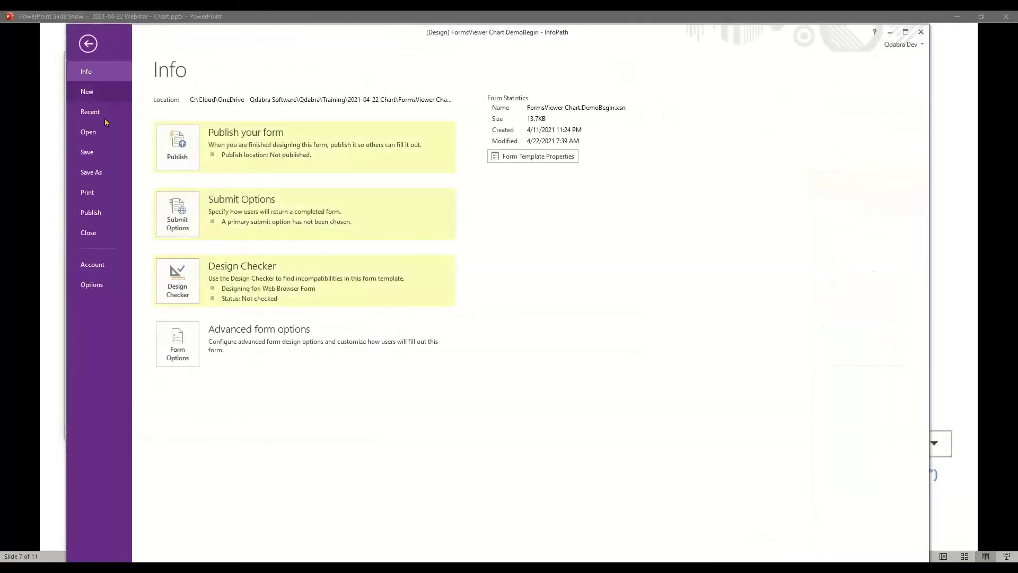
{"action": "left_click", "coordinate": [96, 172]}
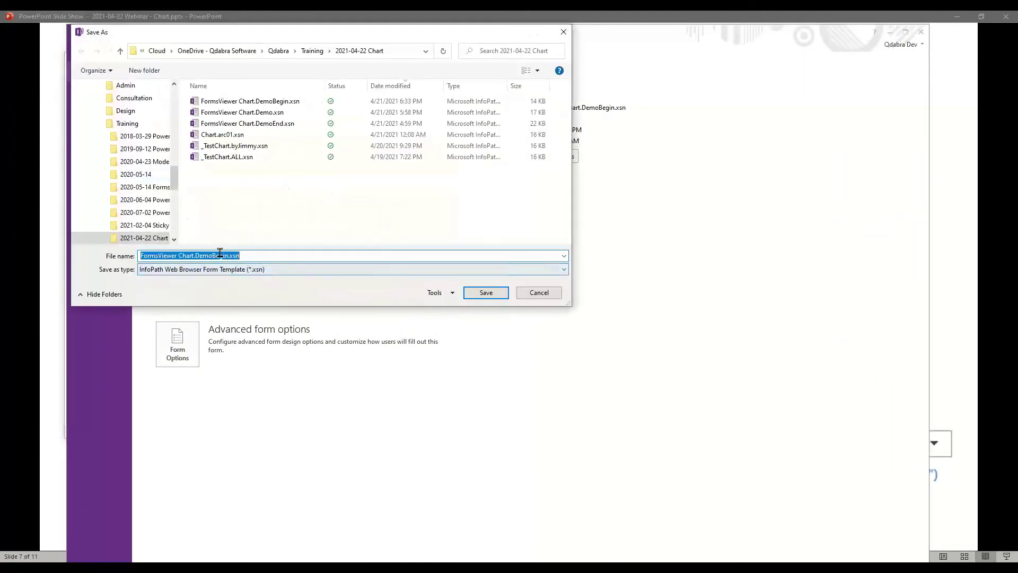
{"action": "key", "text": "ctrl+shift+Right"}
{"action": "key", "text": "ctrl+shift+Right"}
{"action": "key", "text": "ctrl+shift+Right"}
{"action": "key", "text": "ctrl+shift+Right"}
{"action": "key", "text": "ctrl+shift+Right"}
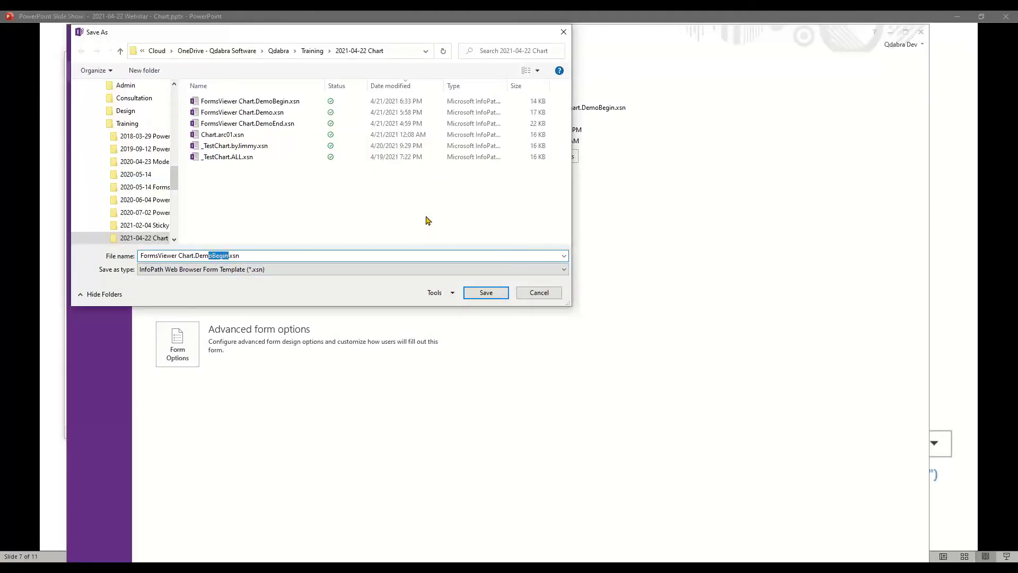
{"action": "type", "text": "New"}
{"action": "left_click", "coordinate": [486, 293]}
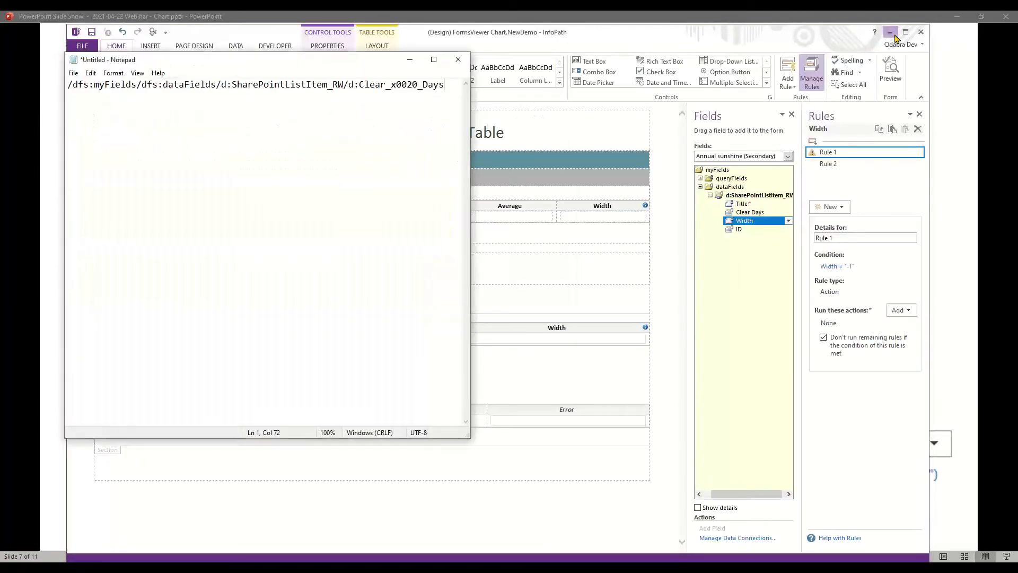
Step: Minimize InfoPath and Notepad, and switch to the browser showing the Annual sunshine SharePoint list
{"action": "left_click", "coordinate": [894, 35]}
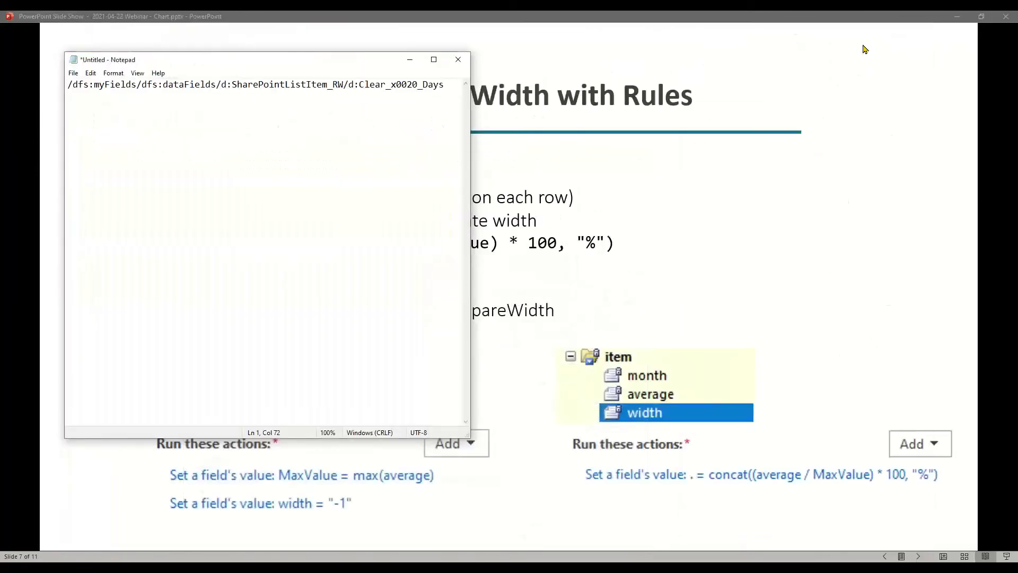
{"action": "left_click", "coordinate": [410, 60]}
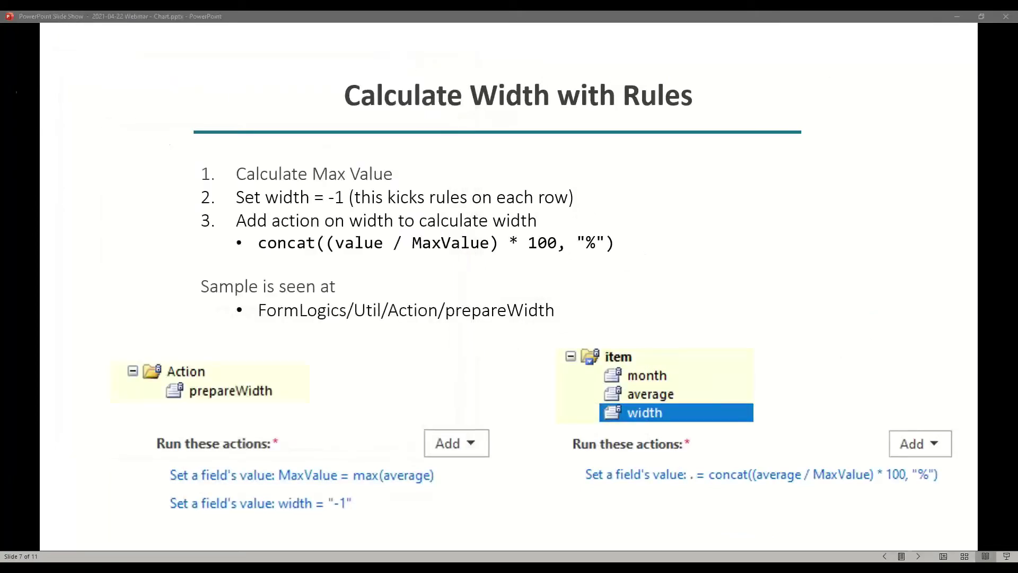
{"action": "key", "text": "alt+Tab"}
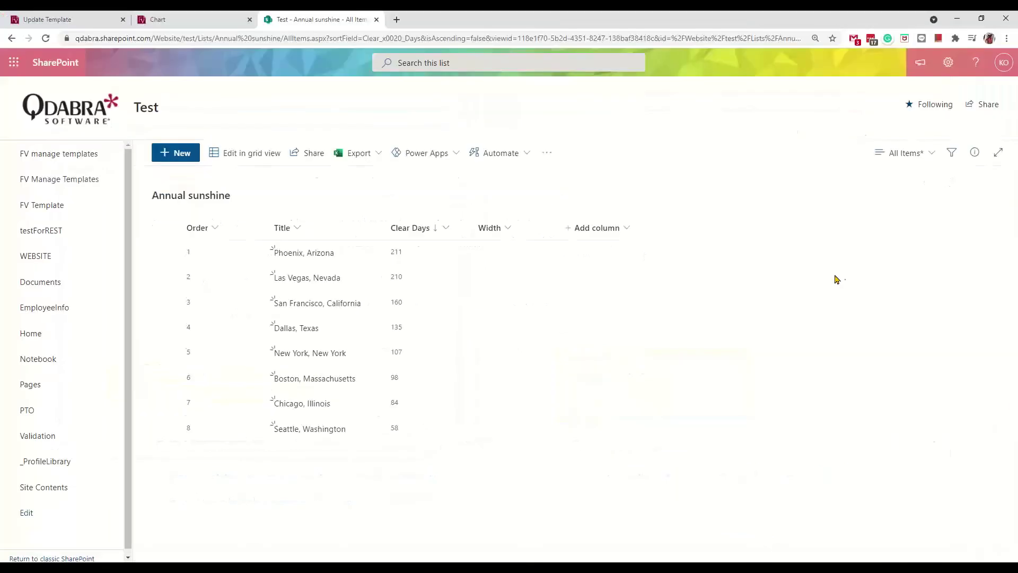
Step: Update the Chart template in FormsViewer by uploading FormsViewer Chart.NewDemo.xsn, and open the form
{"action": "left_click", "coordinate": [106, 22]}
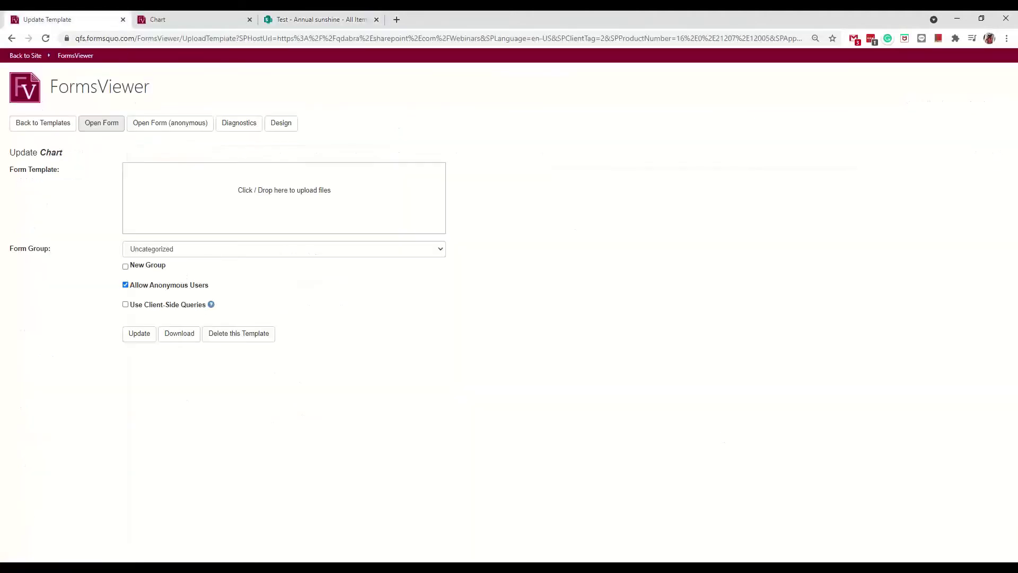
{"action": "left_click", "coordinate": [101, 122]}
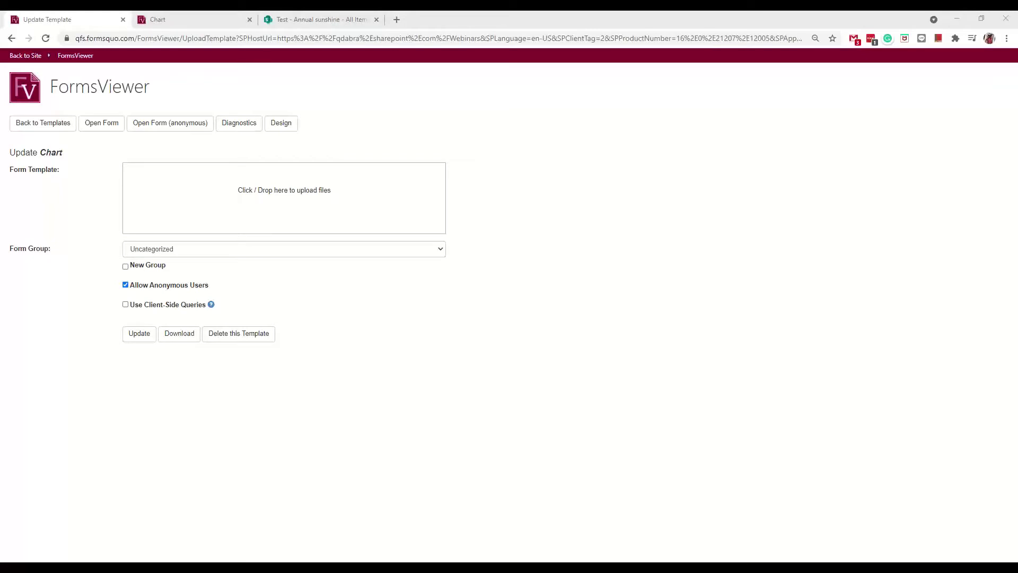
{"action": "left_click_drag", "start_coordinate": [901, 292], "coordinate": [342, 236]}
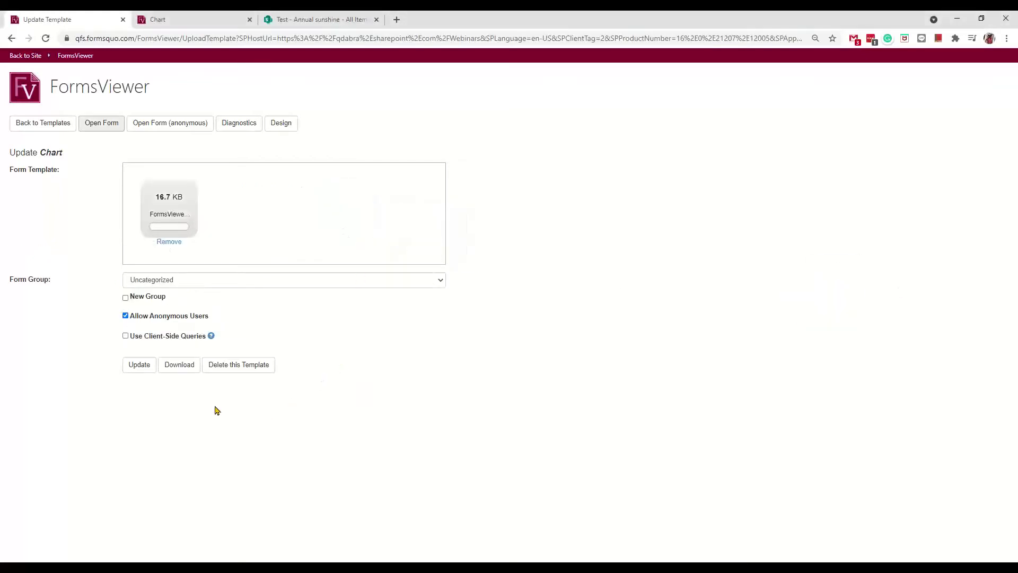
{"action": "left_click", "coordinate": [141, 365]}
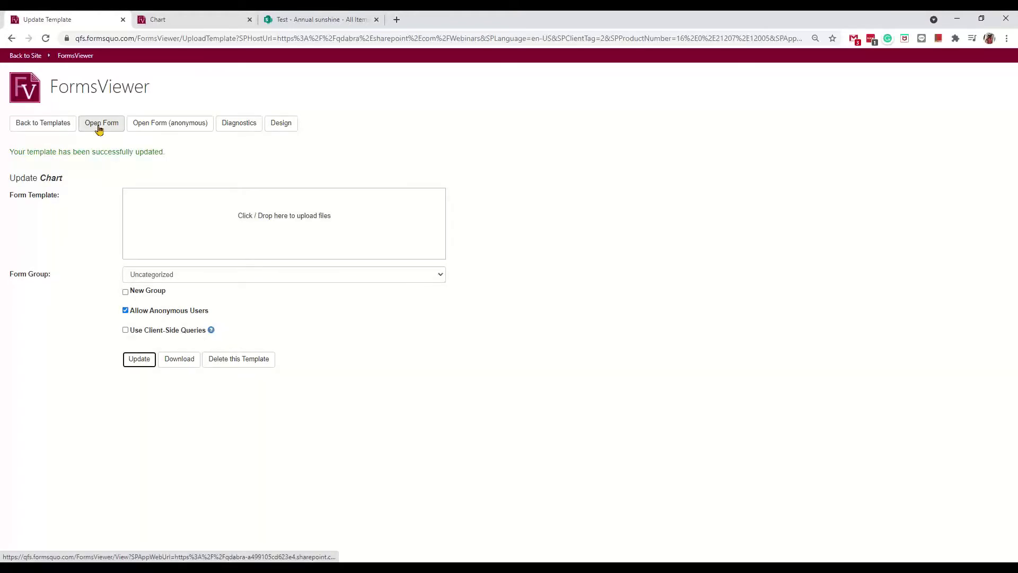
{"action": "left_click", "coordinate": [99, 124]}
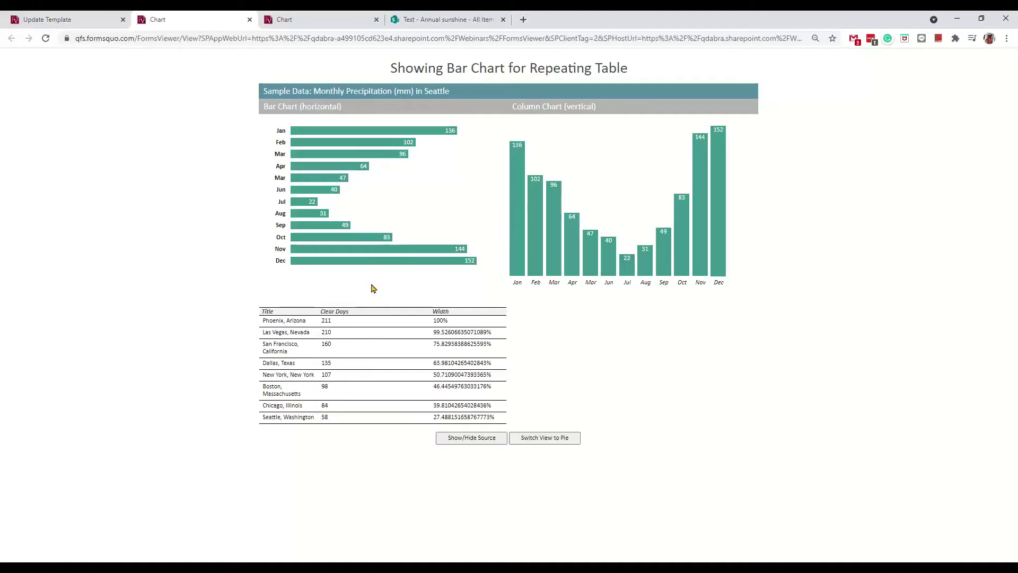
Step: Show the form's source data and inspect the city table's HTML element and its title attribute in the developer tools
{"action": "left_click", "coordinate": [471, 437]}
{"action": "scroll", "coordinate": [743, 419], "scroll_direction": "down", "scroll_amount": 3}
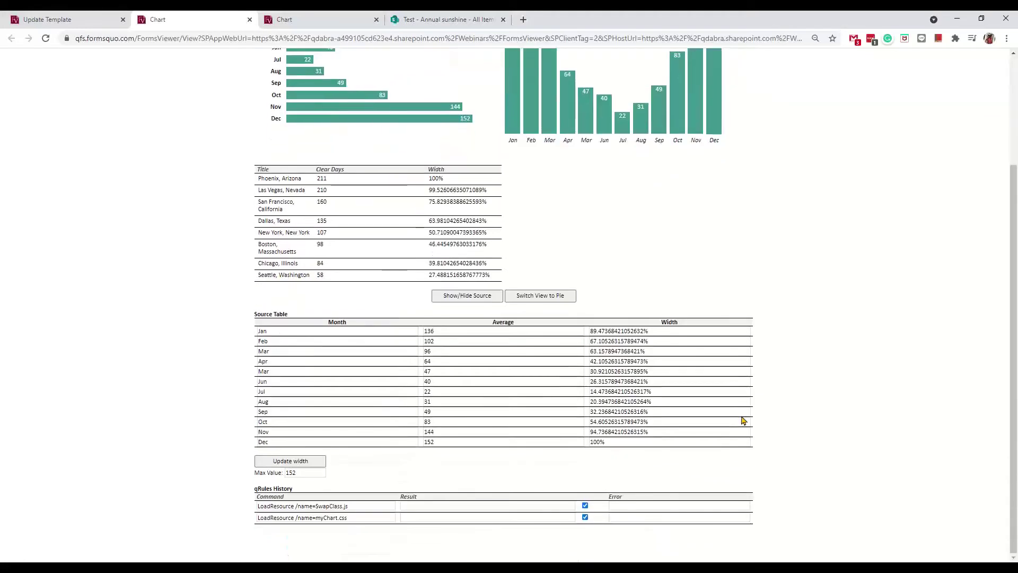
{"action": "scroll", "coordinate": [440, 241], "scroll_direction": "up", "scroll_amount": 2}
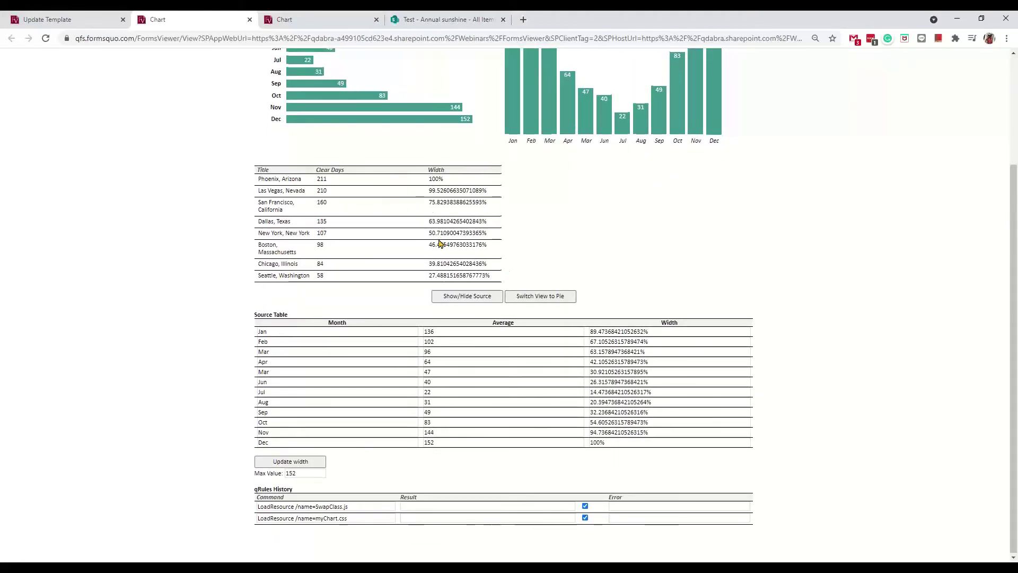
{"action": "right_click", "coordinate": [399, 274]}
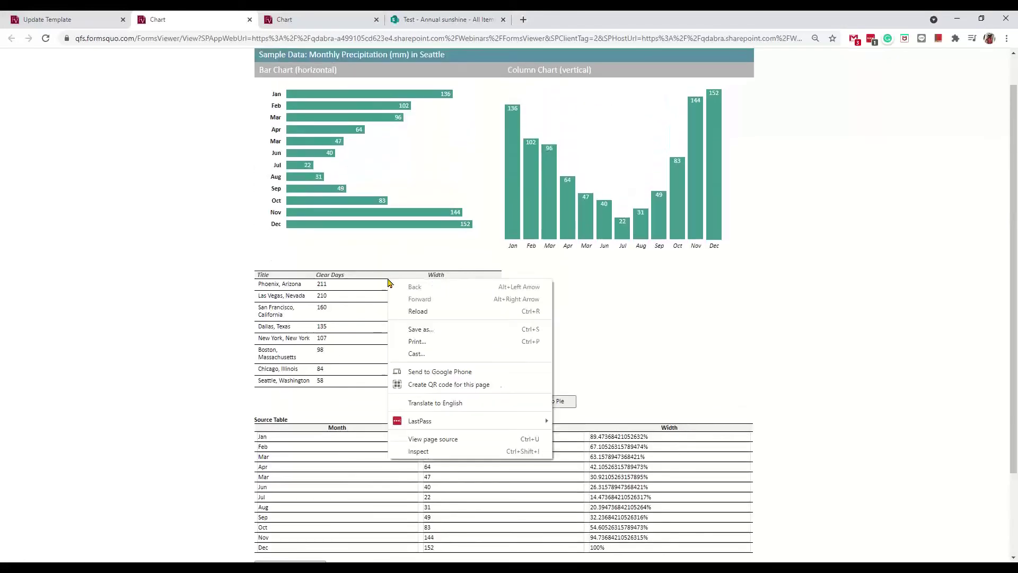
{"action": "left_click", "coordinate": [448, 455]}
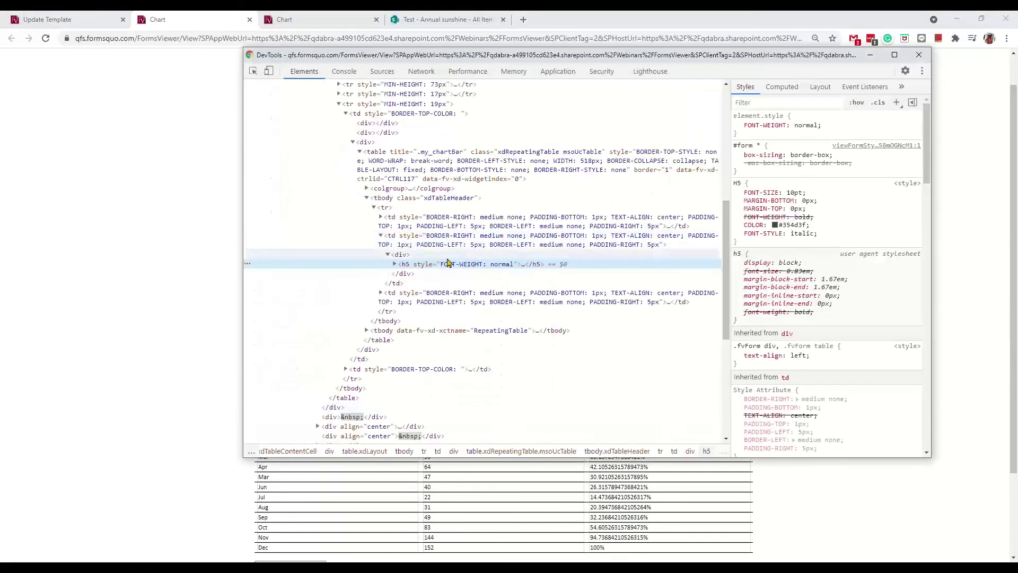
{"action": "left_click", "coordinate": [435, 160]}
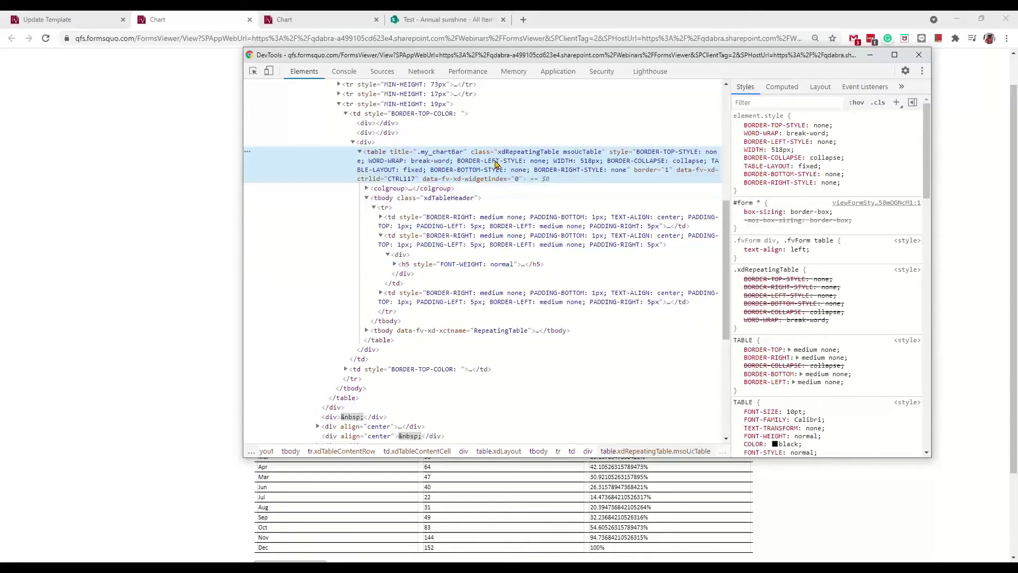
{"action": "left_click", "coordinate": [218, 214]}
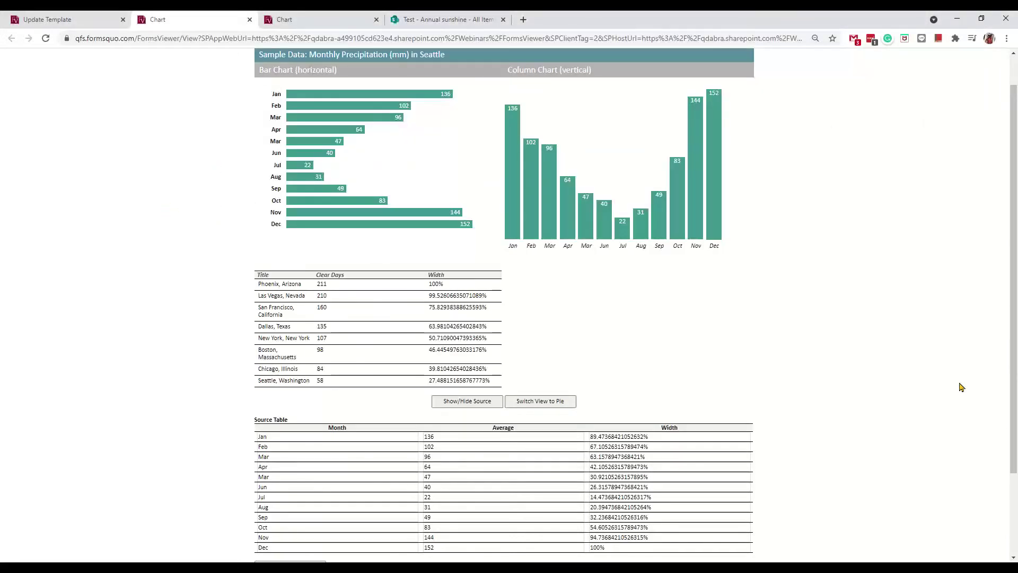
Step: Switch to InfoPath, change the Annual sunshine repeating table's ScreenTip to my_chartBar, and minimize InfoPath
{"action": "key", "text": "alt+Tab"}
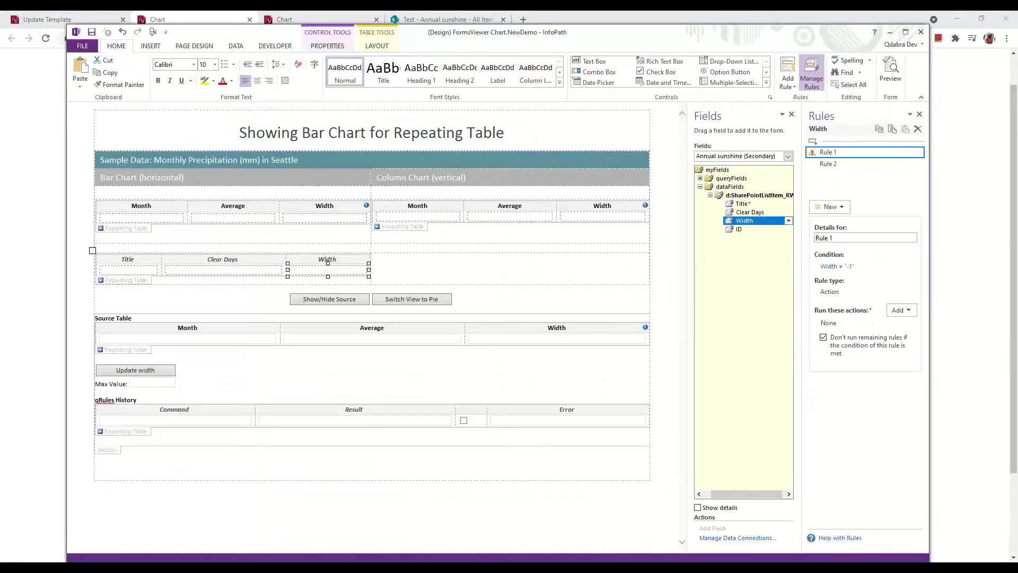
{"action": "right_click", "coordinate": [125, 280]}
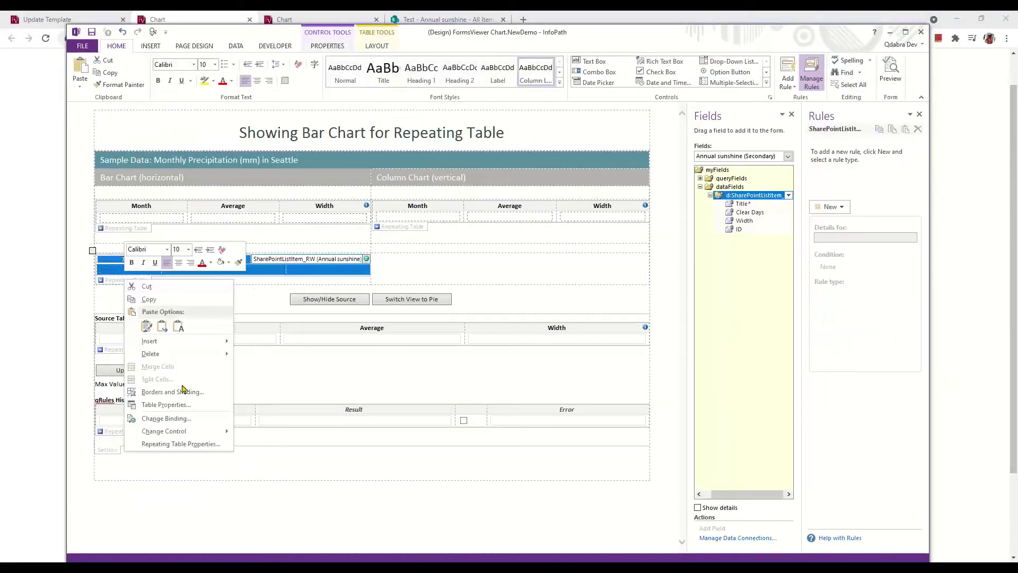
{"action": "left_click", "coordinate": [176, 444]}
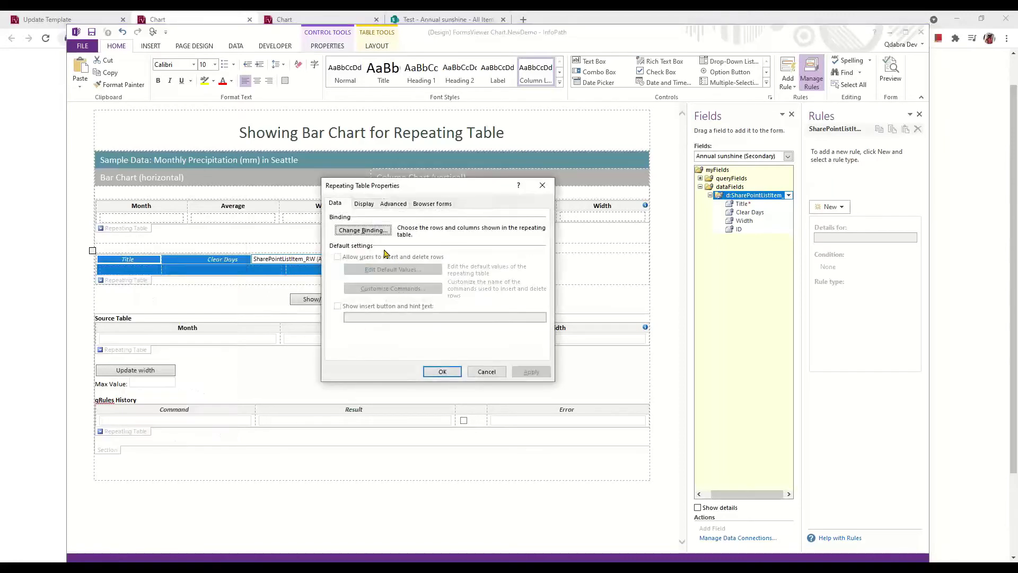
{"action": "left_click", "coordinate": [393, 203]}
{"action": "left_click", "coordinate": [420, 229]}
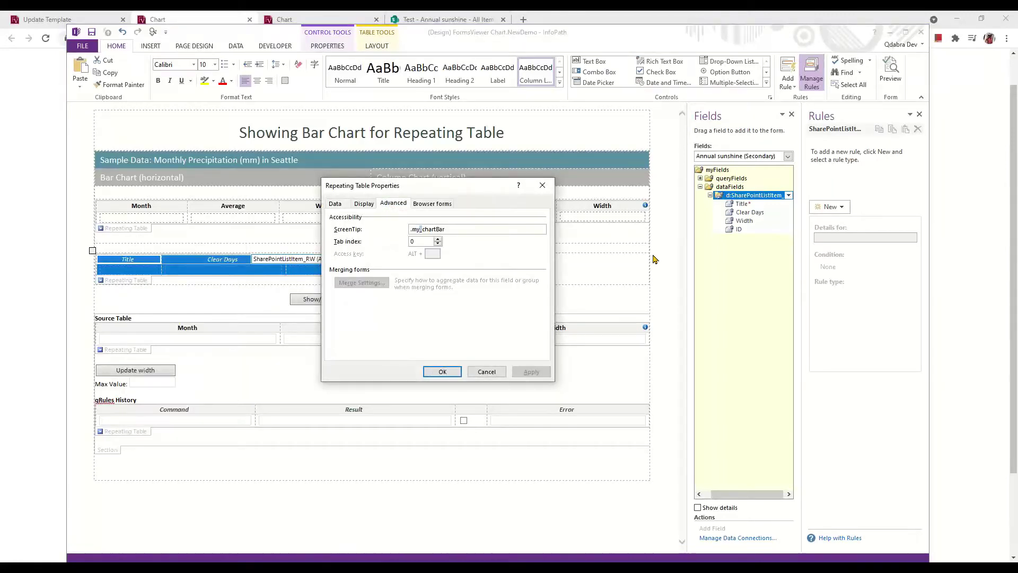
{"action": "key", "text": "Delete"}
{"action": "left_click", "coordinate": [443, 371]}
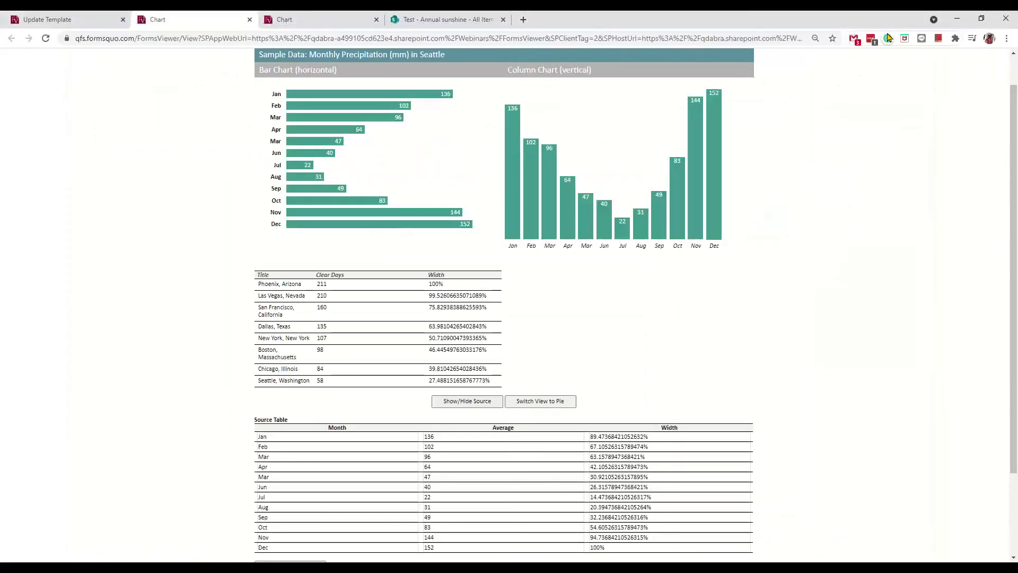
{"action": "left_click", "coordinate": [890, 32]}
Step: Upload the revised form template to FormsViewer, update the Chart template, and reload the opened form
{"action": "left_click", "coordinate": [77, 21]}
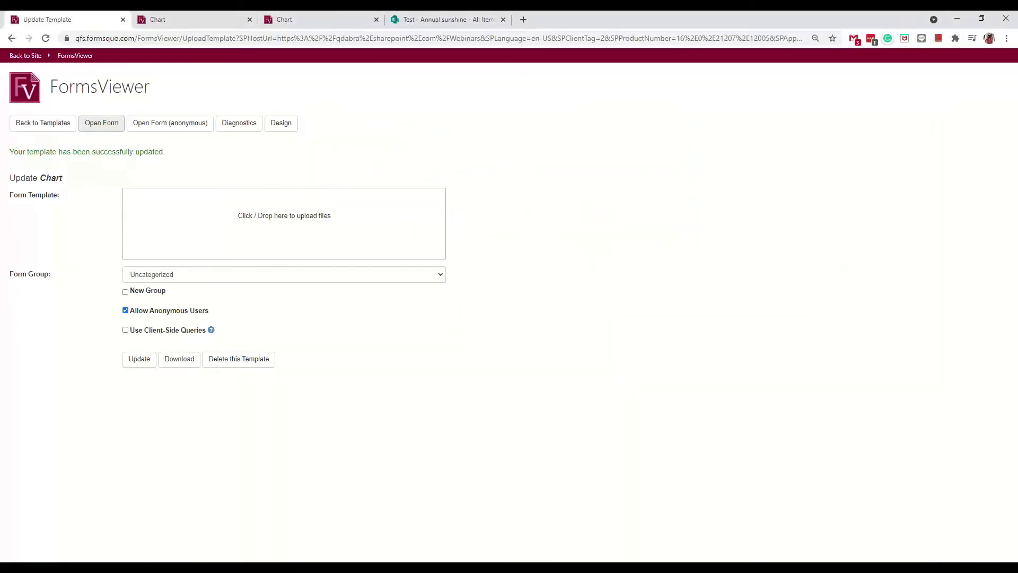
{"action": "left_click_drag", "start_coordinate": [1017, 297], "coordinate": [238, 241]}
{"action": "left_click", "coordinate": [140, 391]}
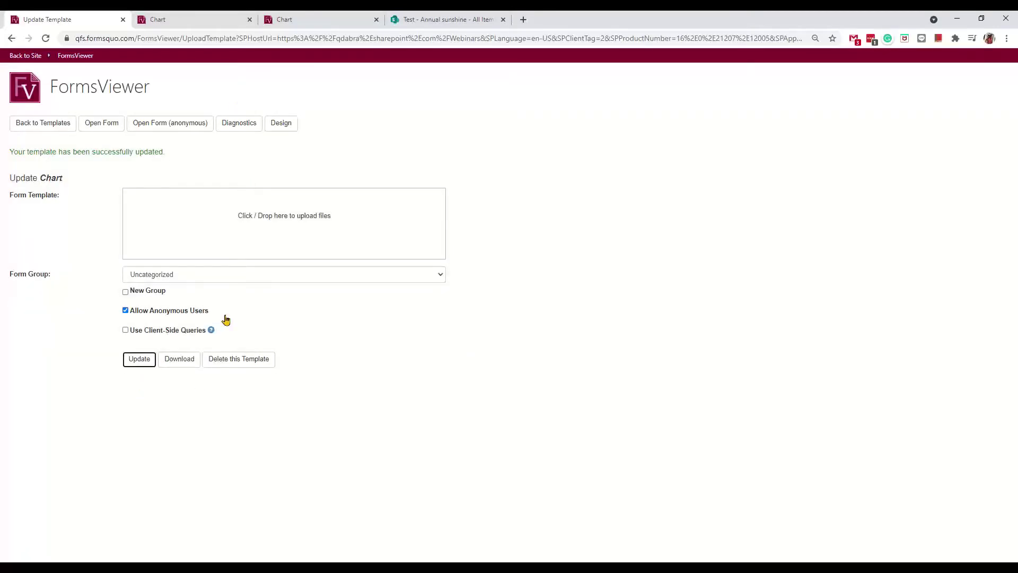
{"action": "left_click", "coordinate": [216, 20]}
{"action": "key", "text": "F5"}
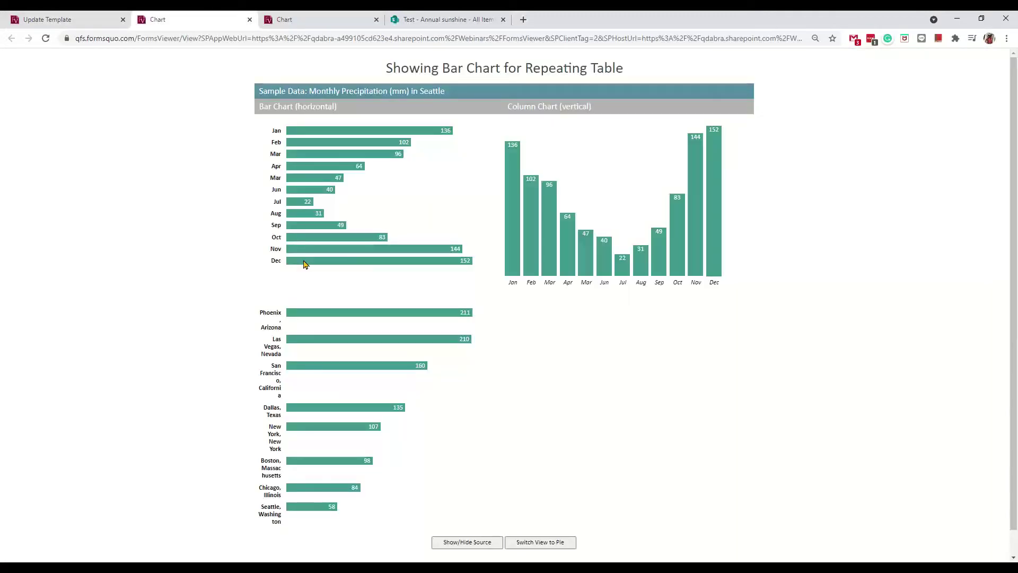
Step: Inspect the Phoenix, Arizona label cell in the developer tools and go to the definition of its --chart-label width variable
{"action": "right_click", "coordinate": [270, 314]}
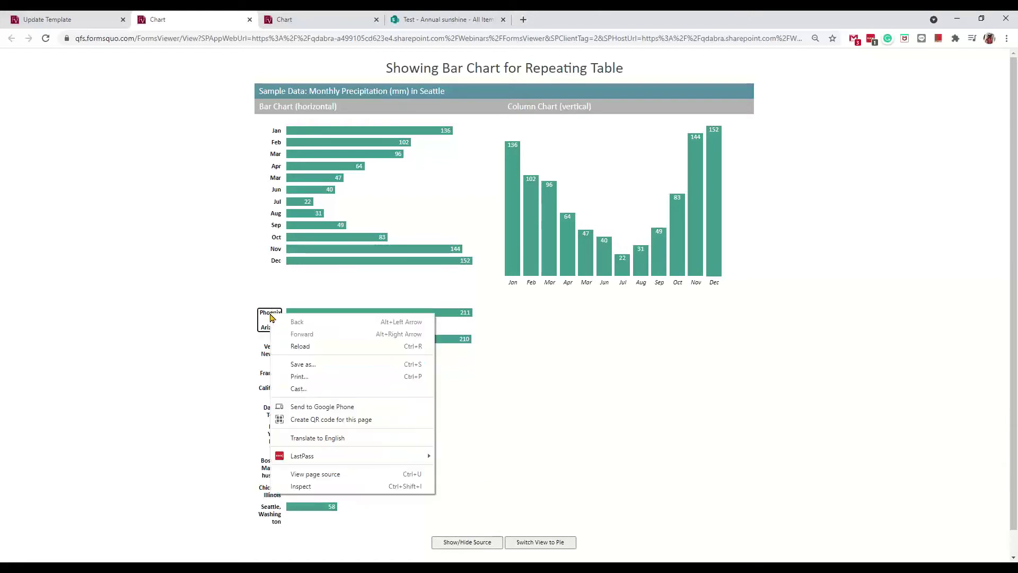
{"action": "left_click", "coordinate": [317, 490]}
{"action": "left_click_drag", "start_coordinate": [534, 64], "coordinate": [319, 15]}
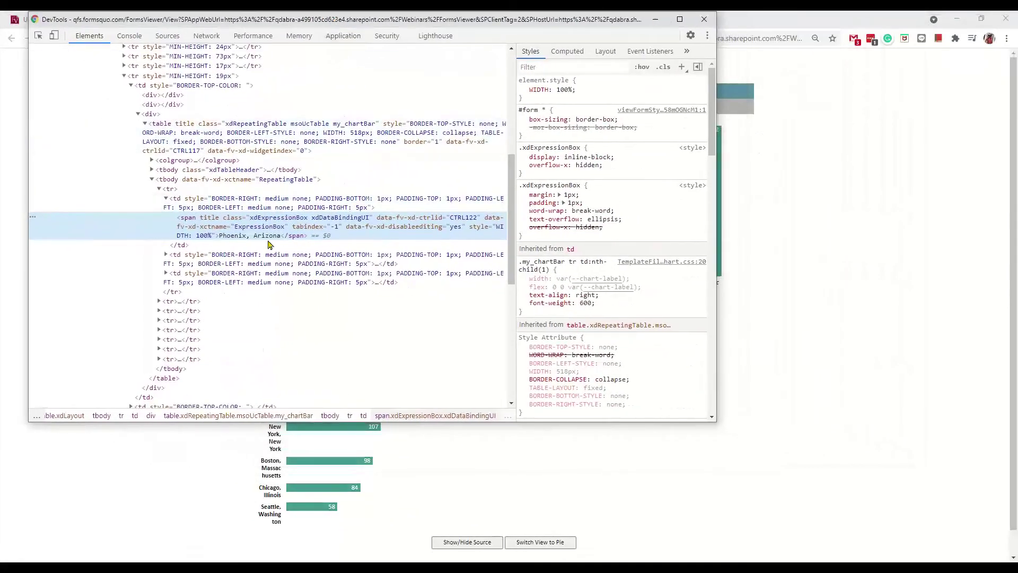
{"action": "left_click", "coordinate": [246, 204]}
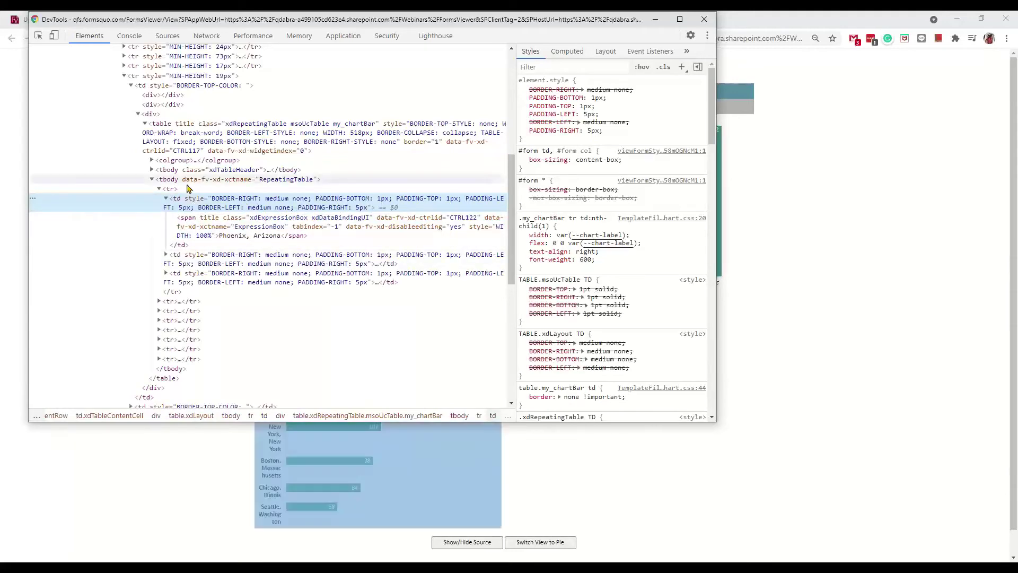
{"action": "left_click_drag", "start_coordinate": [716, 422], "coordinate": [689, 354]}
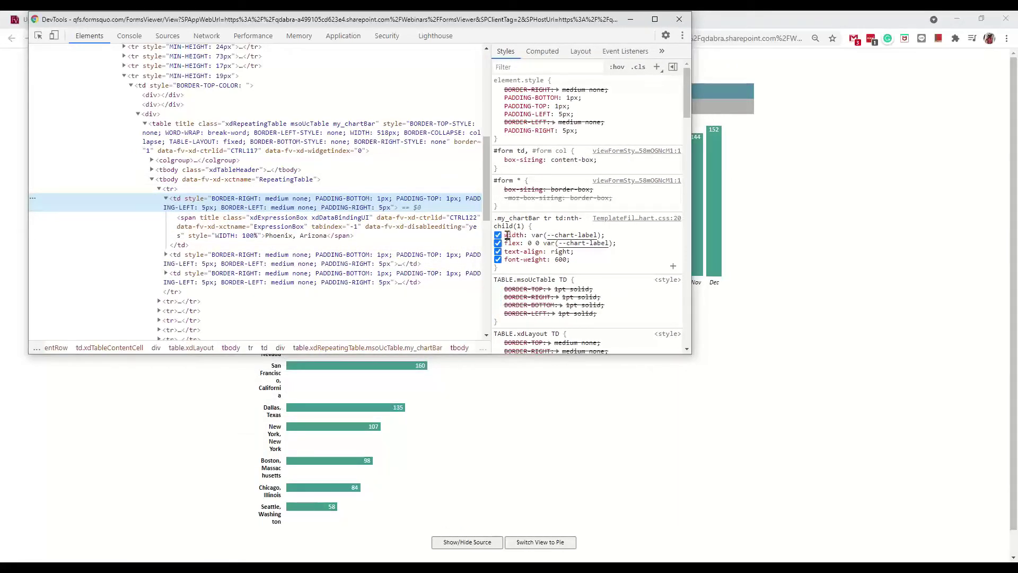
{"action": "left_click", "coordinate": [567, 236]}
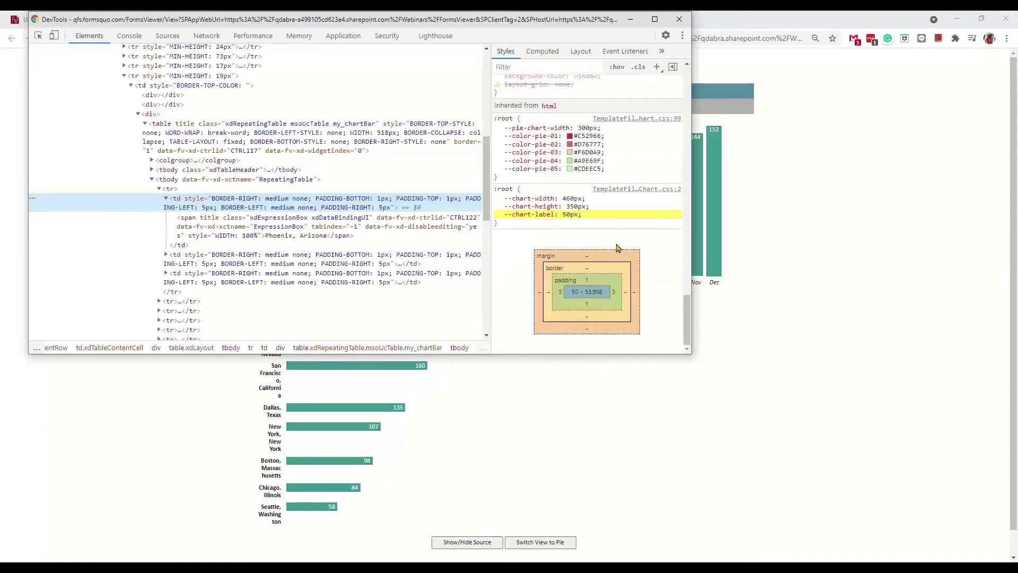
Step: Try 120px for the --chart-label CSS variable, settle on 150px, and return to the form page
{"action": "left_click", "coordinate": [568, 213]}
{"action": "key", "text": "Home"}
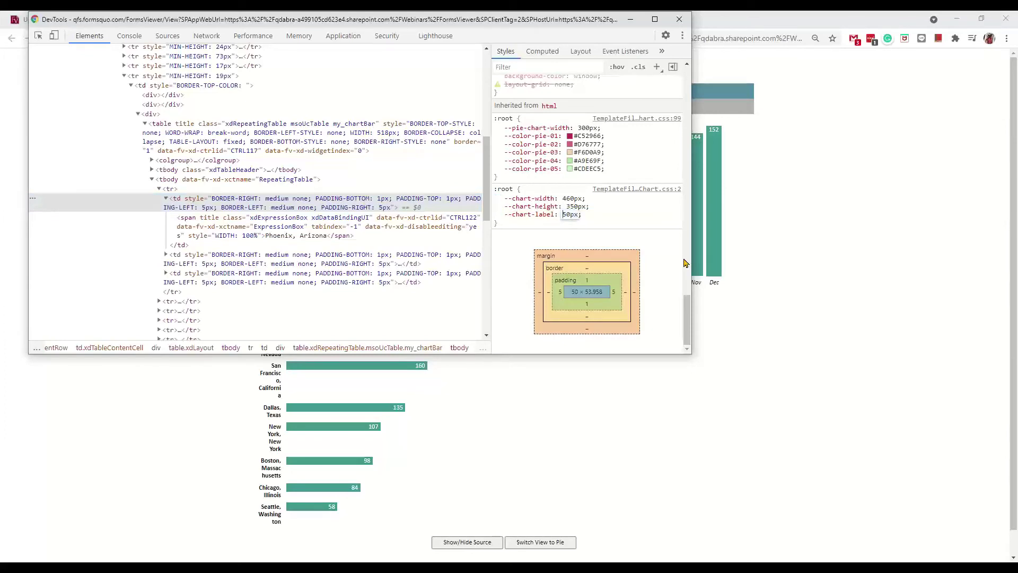
{"action": "type", "text": "1"}
{"action": "key", "text": "Delete"}
{"action": "type", "text": "2"}
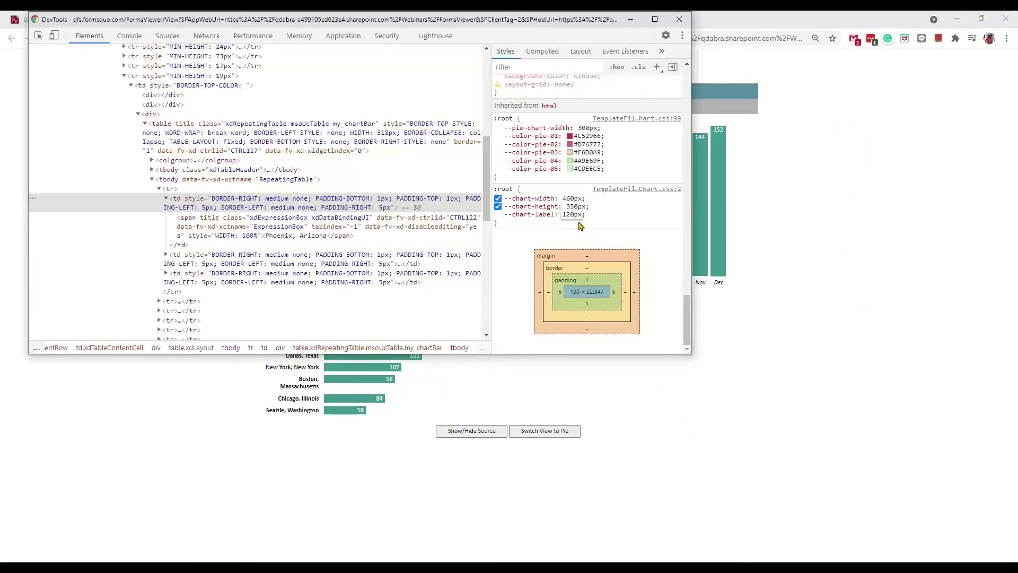
{"action": "key", "text": "Left"}
{"action": "key", "text": "Left"}
{"action": "key", "text": "Delete"}
{"action": "type", "text": "5"}
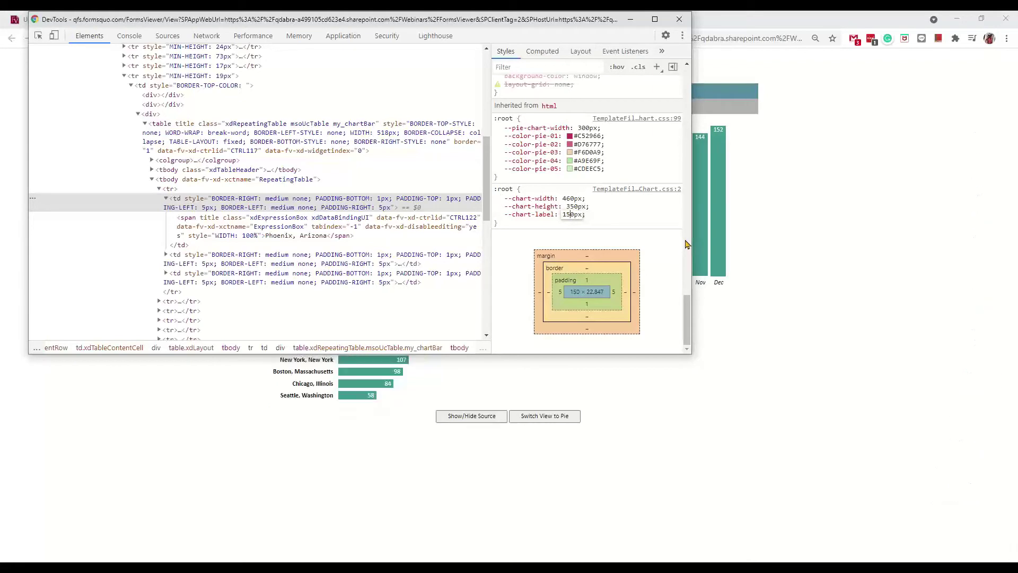
{"action": "left_click", "coordinate": [727, 466]}
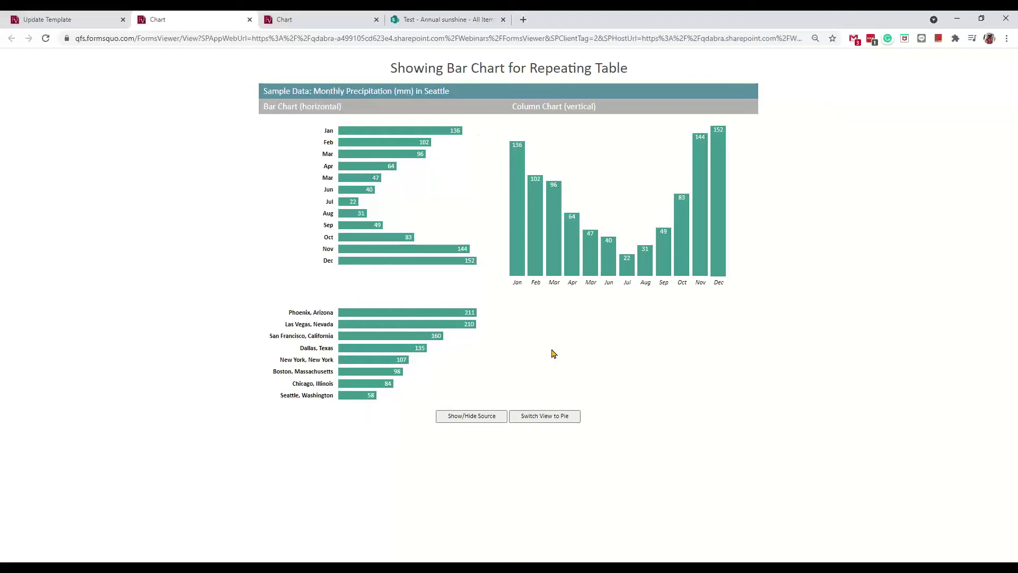
Step: Switch the form to its pie chart view, and examine the chart functions in SwapClass.js in Visual Studio Code
{"action": "left_click", "coordinate": [541, 419]}
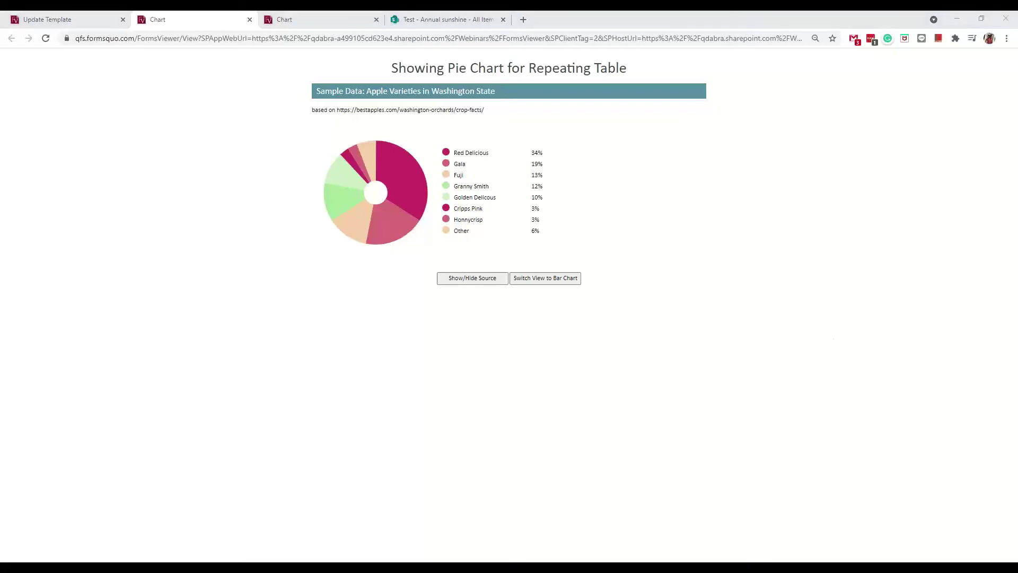
{"action": "left_click_drag", "start_coordinate": [1017, 114], "coordinate": [468, 48]}
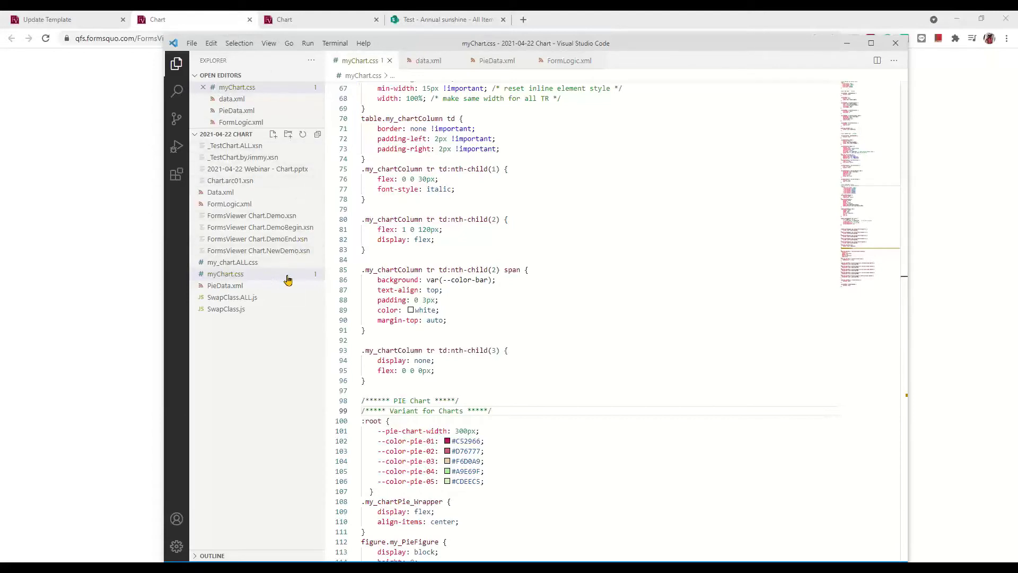
{"action": "left_click", "coordinate": [227, 309]}
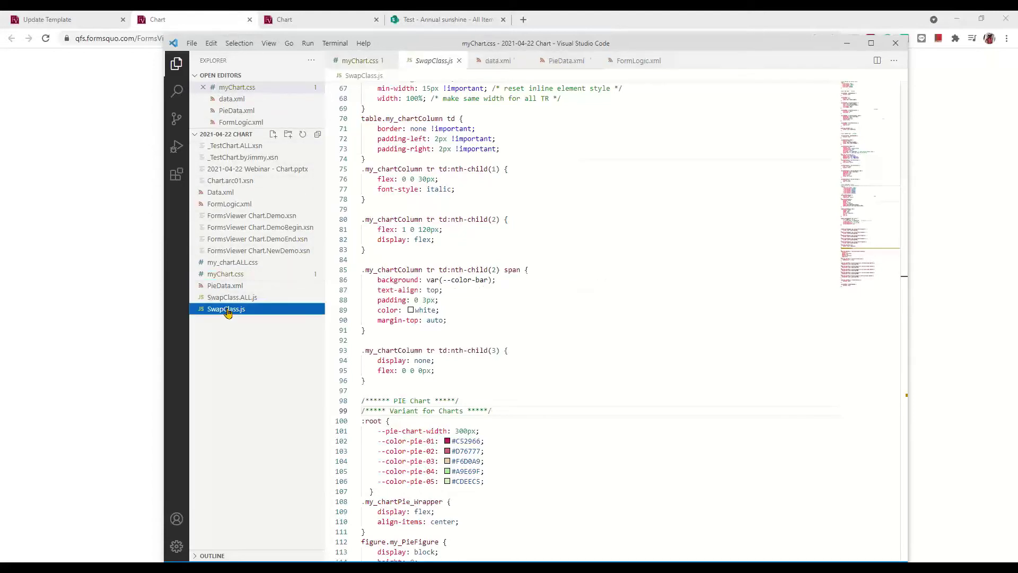
{"action": "scroll", "coordinate": [580, 323], "scroll_direction": "up", "scroll_amount": 5}
{"action": "scroll", "coordinate": [581, 323], "scroll_direction": "up", "scroll_amount": 15}
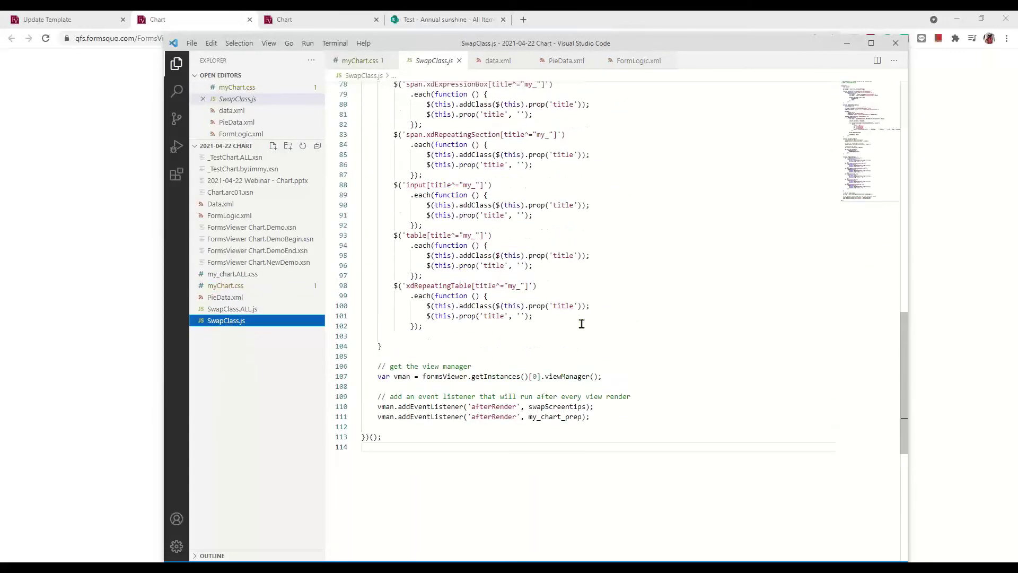
{"action": "scroll", "coordinate": [582, 323], "scroll_direction": "up", "scroll_amount": 3}
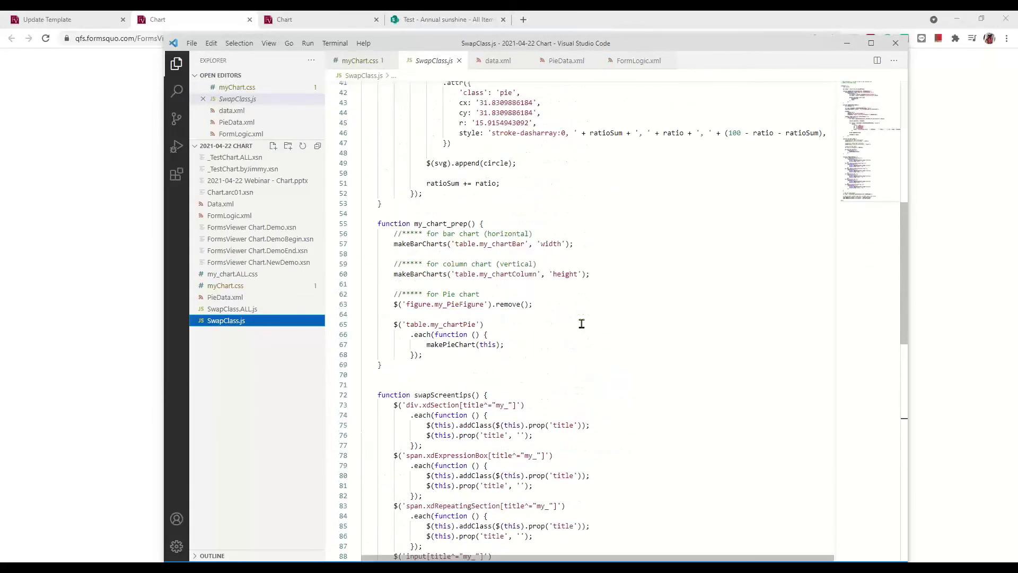
{"action": "scroll", "coordinate": [582, 324], "scroll_direction": "up", "scroll_amount": 9}
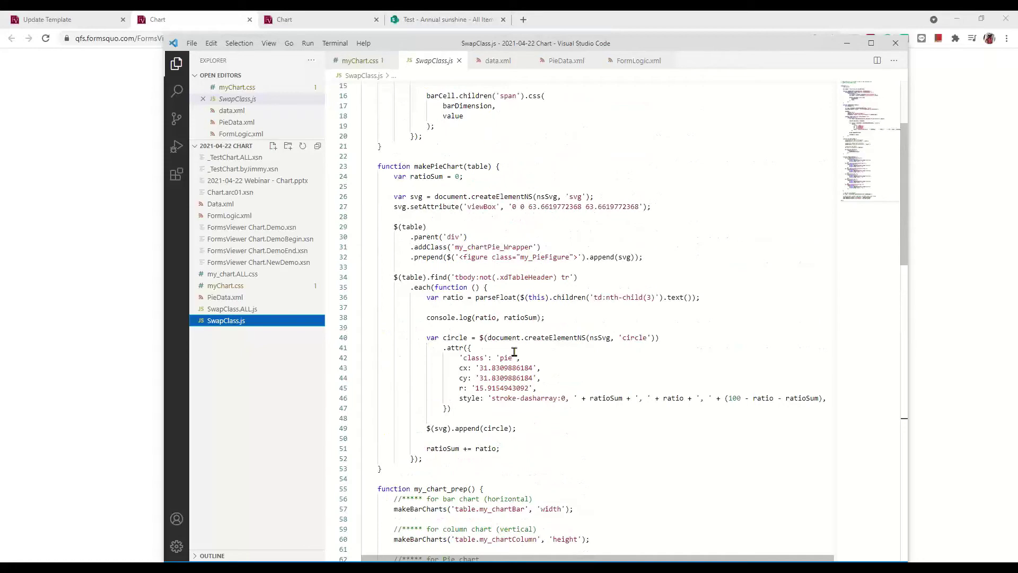
{"action": "scroll", "coordinate": [541, 406], "scroll_direction": "up", "scroll_amount": 3}
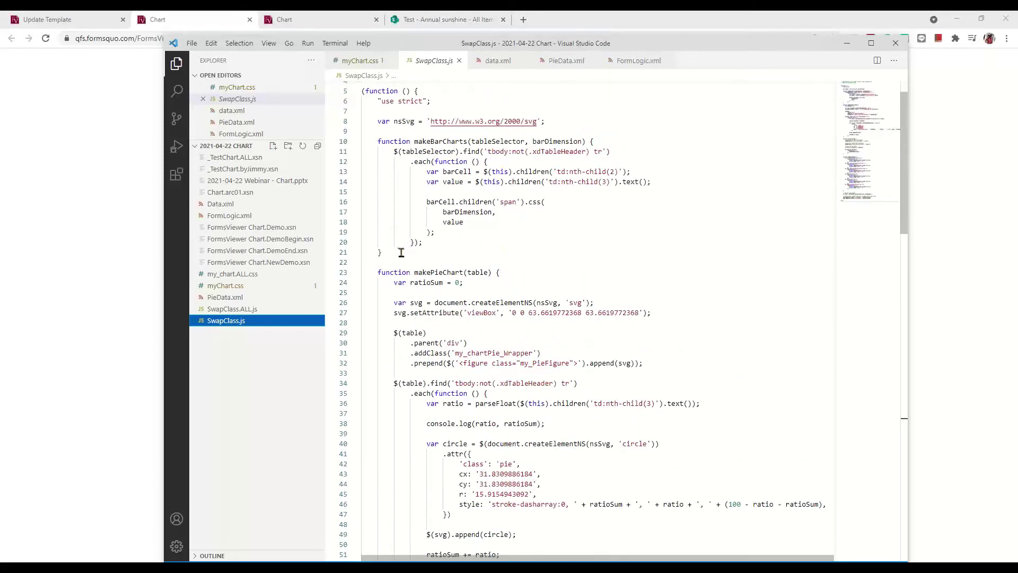
Step: Review the makePieChart function in SwapClass.js and return to the pie chart form in the browser
{"action": "left_click_drag", "start_coordinate": [401, 251], "coordinate": [402, 241]}
{"action": "scroll", "coordinate": [623, 292], "scroll_direction": "down", "scroll_amount": 2}
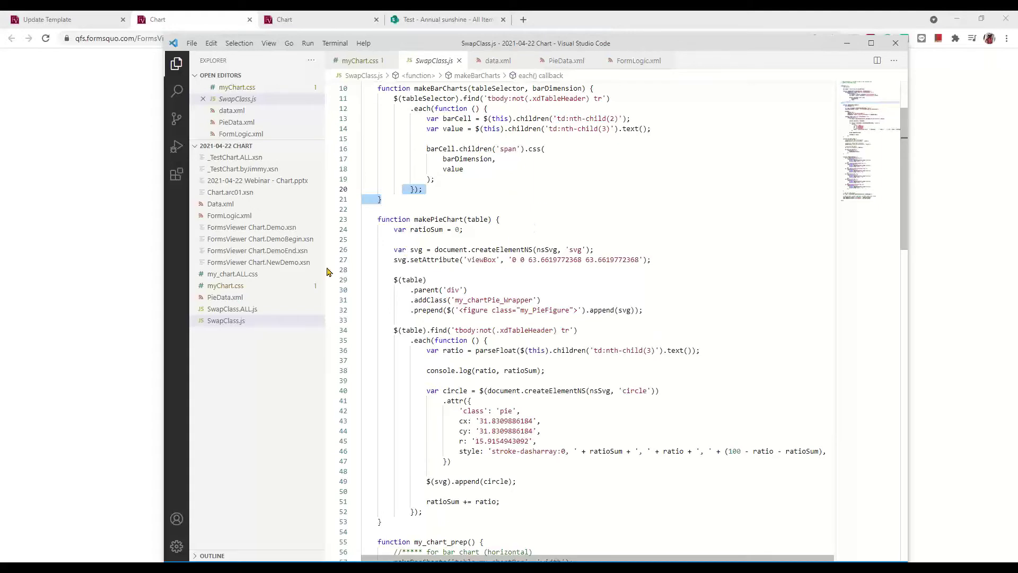
{"action": "left_click", "coordinate": [94, 272]}
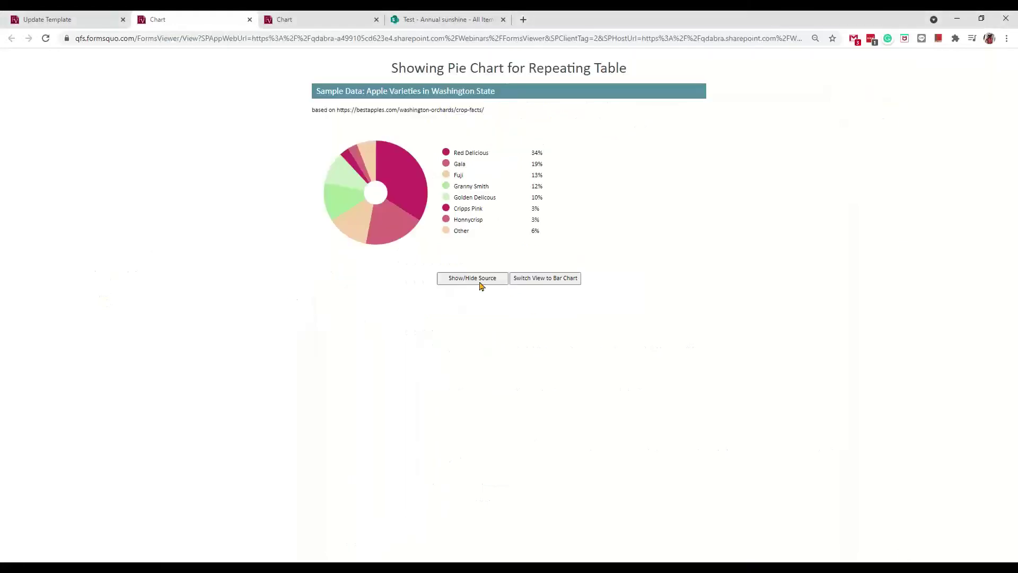
Step: Inspect the pie chart in the developer tools and examine its SVG circle elements and the my_chartPie table beneath them
{"action": "right_click", "coordinate": [350, 184]}
{"action": "left_click", "coordinate": [396, 356]}
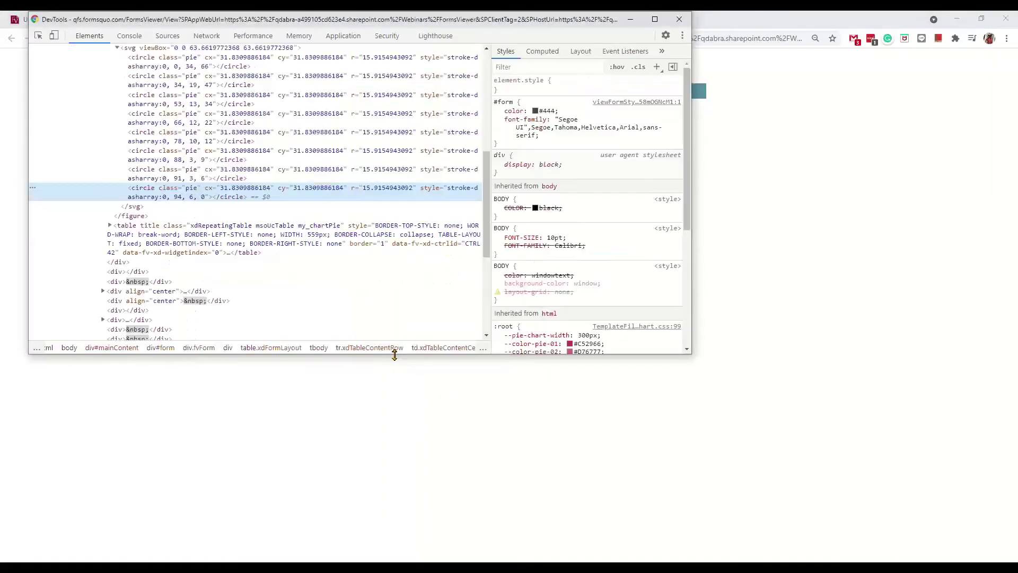
{"action": "left_click_drag", "start_coordinate": [509, 19], "coordinate": [664, 264]}
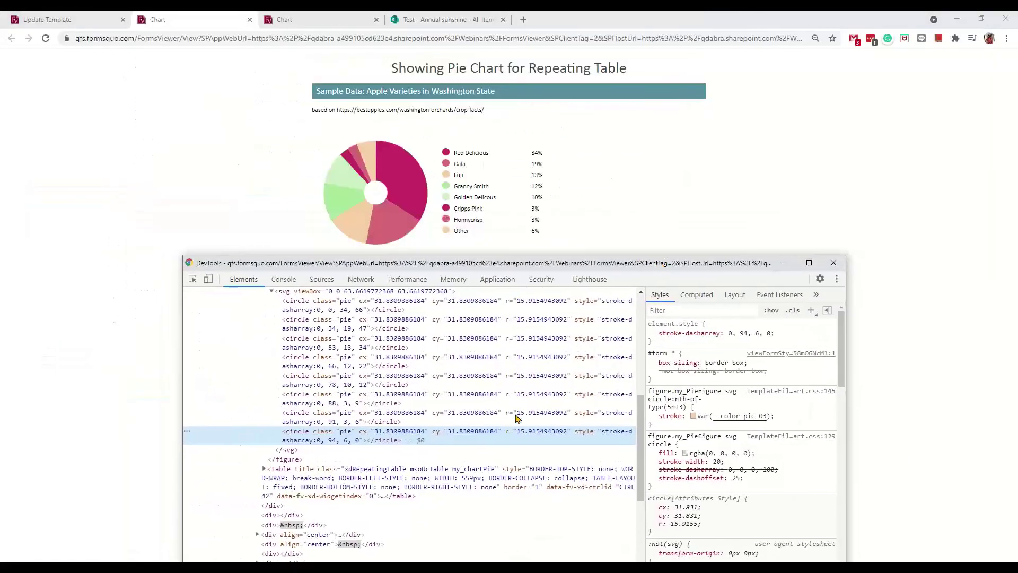
{"action": "scroll", "coordinate": [499, 430], "scroll_direction": "up", "scroll_amount": 5}
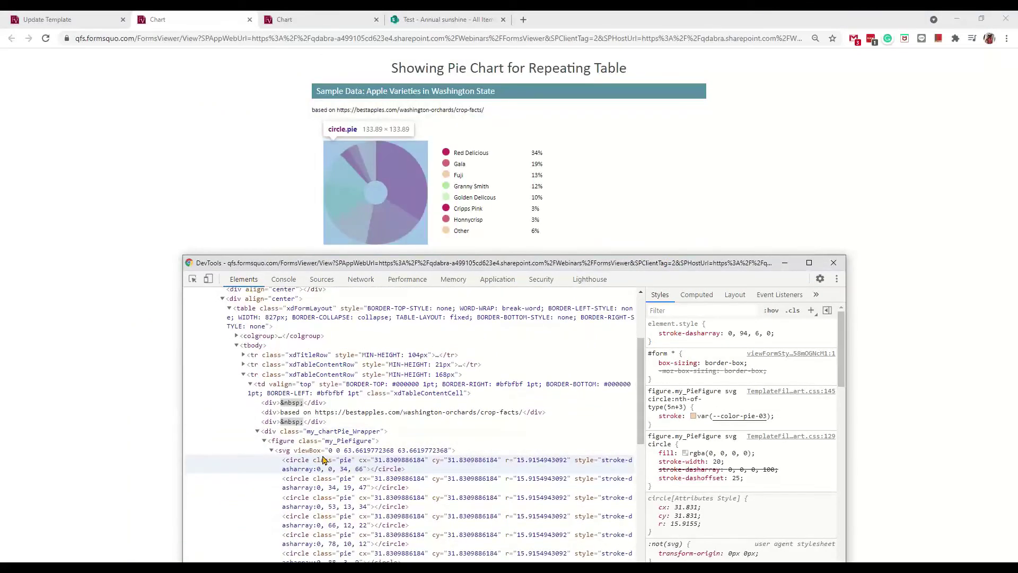
{"action": "scroll", "coordinate": [325, 461], "scroll_direction": "down", "scroll_amount": 2}
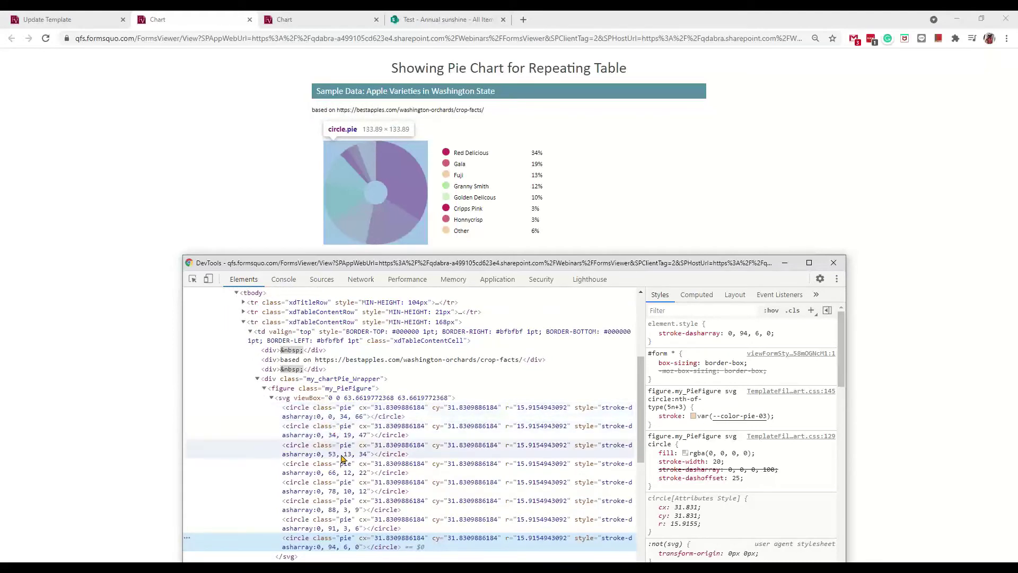
{"action": "scroll", "coordinate": [338, 482], "scroll_direction": "down", "scroll_amount": 2}
{"action": "scroll", "coordinate": [337, 482], "scroll_direction": "down", "scroll_amount": 4}
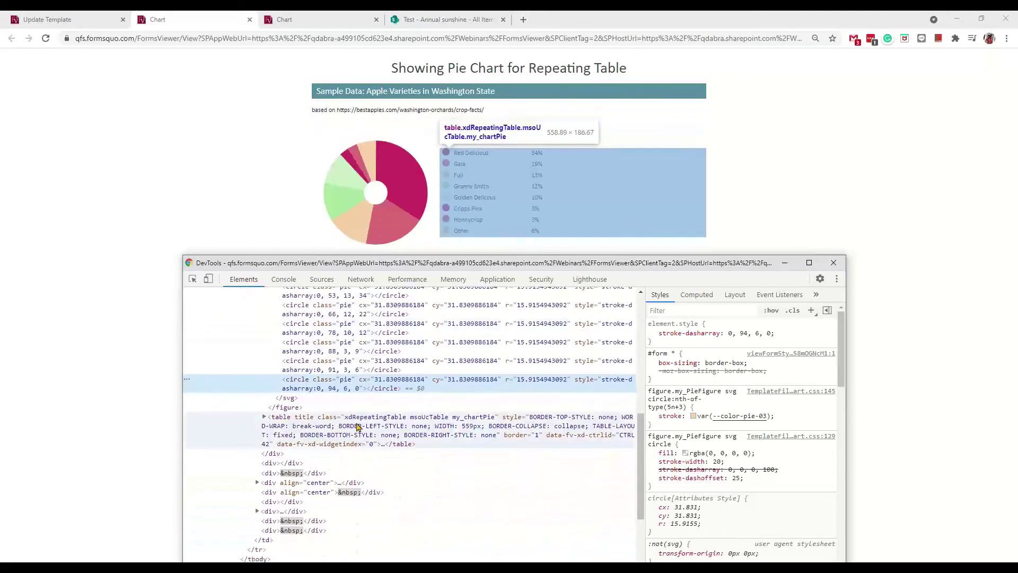
{"action": "scroll", "coordinate": [349, 403], "scroll_direction": "up", "scroll_amount": 4}
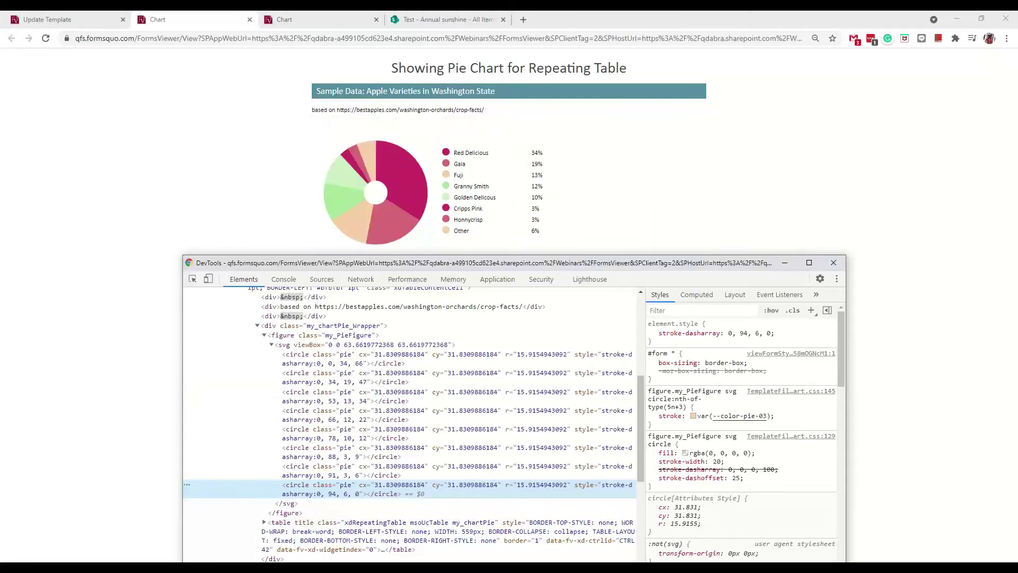
Step: Switch to Visual Studio Code and review my_chart_prep, swapScreentips and the afterRender event listeners in SwapClass.js
{"action": "left_click", "coordinate": [318, 522]}
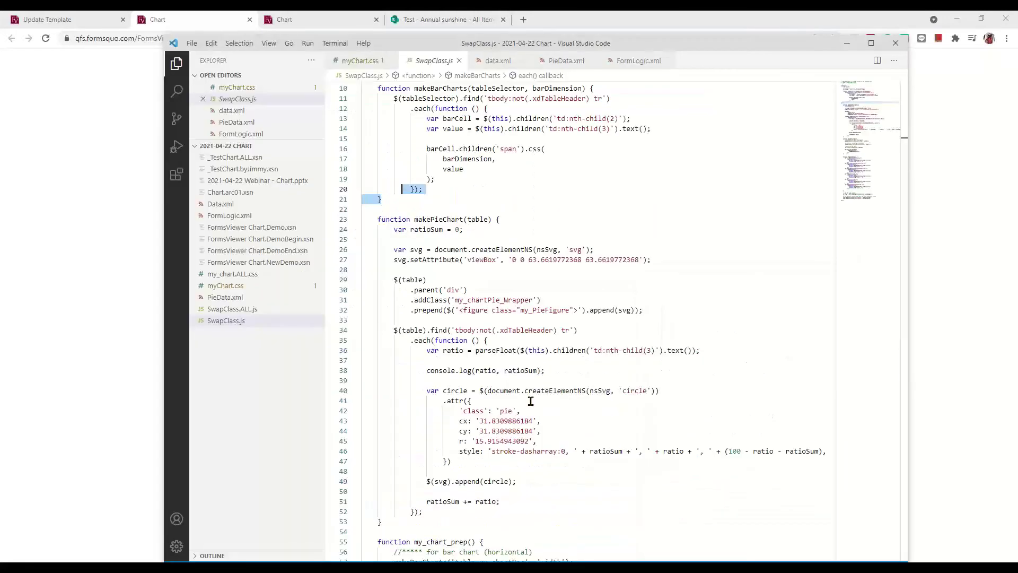
{"action": "scroll", "coordinate": [659, 396], "scroll_direction": "down", "scroll_amount": 1}
{"action": "scroll", "coordinate": [660, 396], "scroll_direction": "down", "scroll_amount": 15}
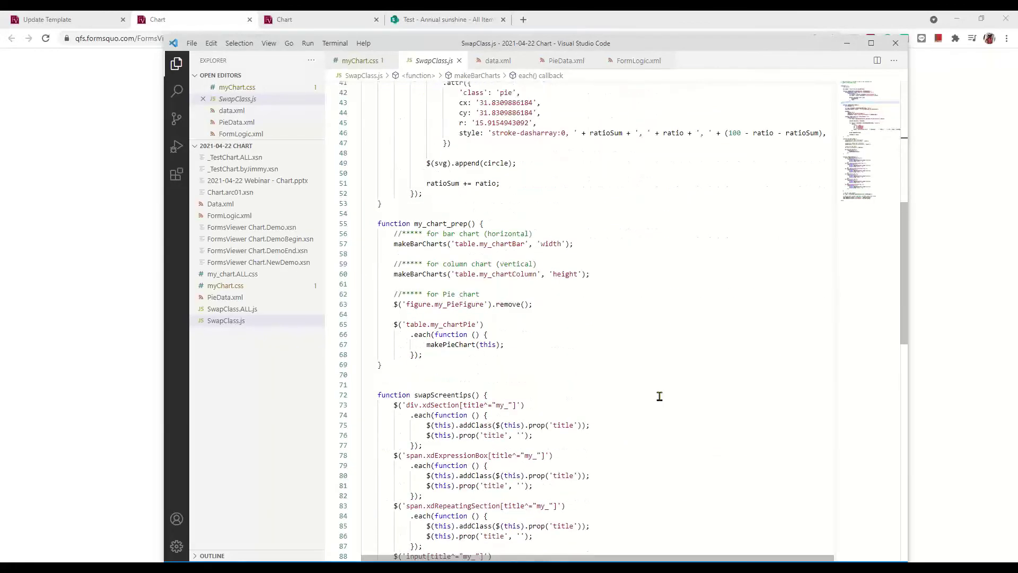
{"action": "scroll", "coordinate": [659, 396], "scroll_direction": "down", "scroll_amount": 8}
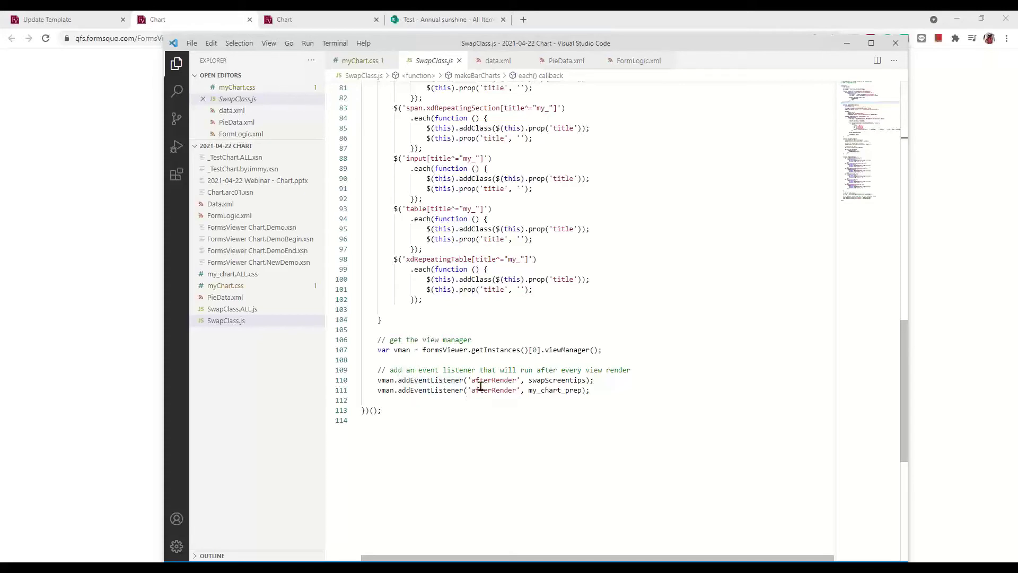
{"action": "left_click", "coordinate": [531, 392]}
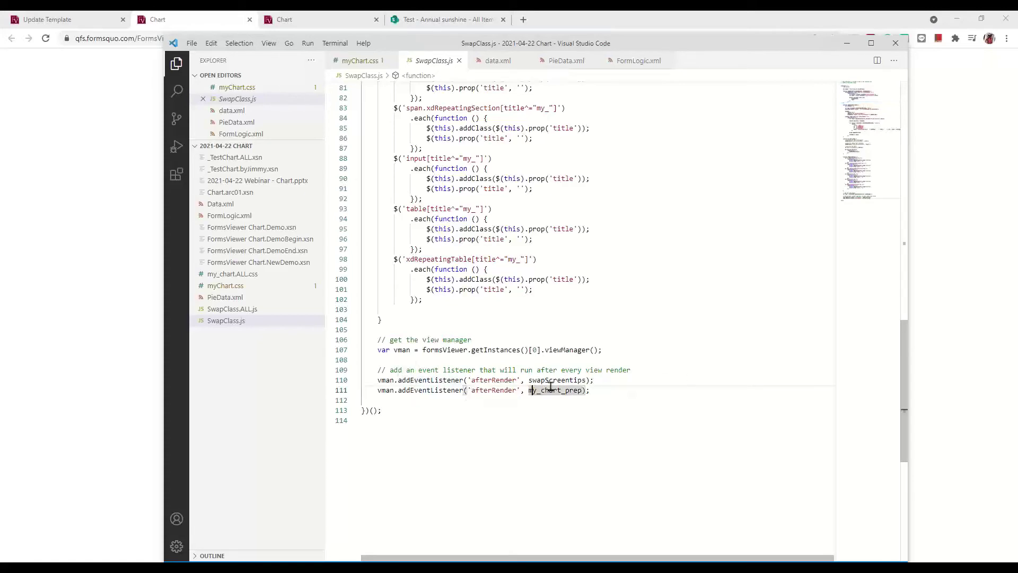
{"action": "left_click", "coordinate": [609, 380]}
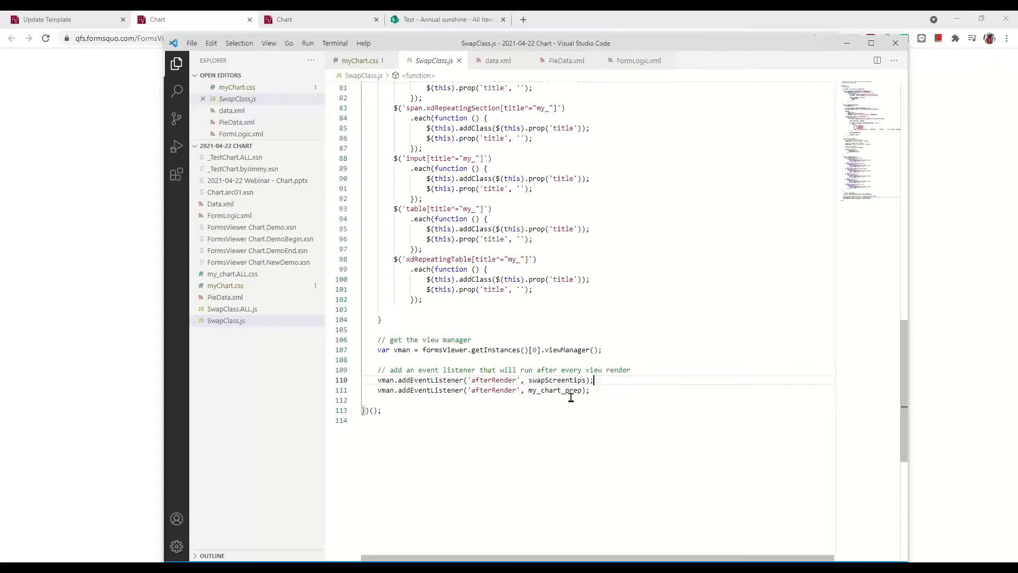
Step: Return to the pie chart form in the browser and inspect the Red Delicious legend entry's markup in the developer tools
{"action": "left_click", "coordinate": [102, 285]}
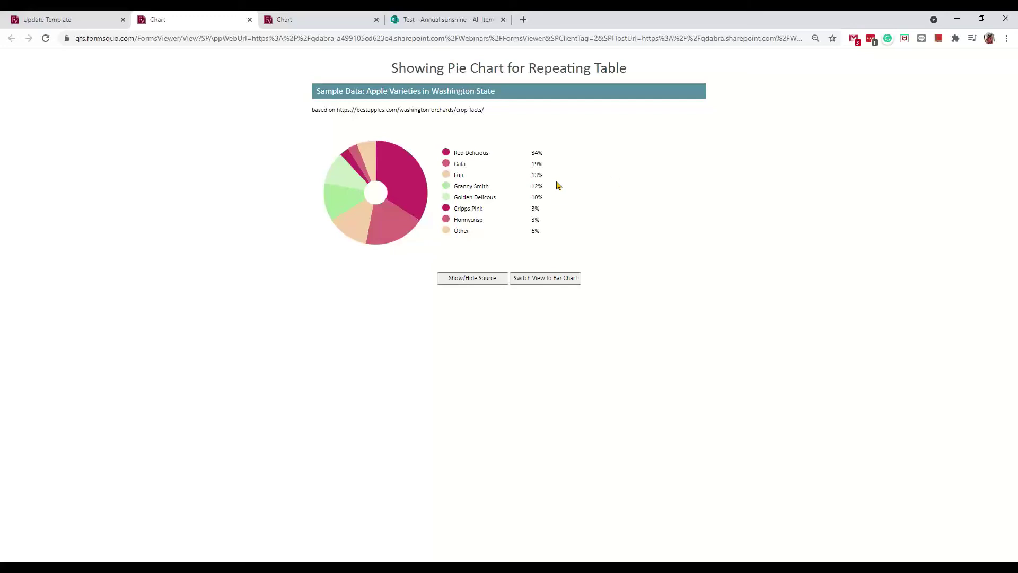
{"action": "right_click", "coordinate": [477, 154]}
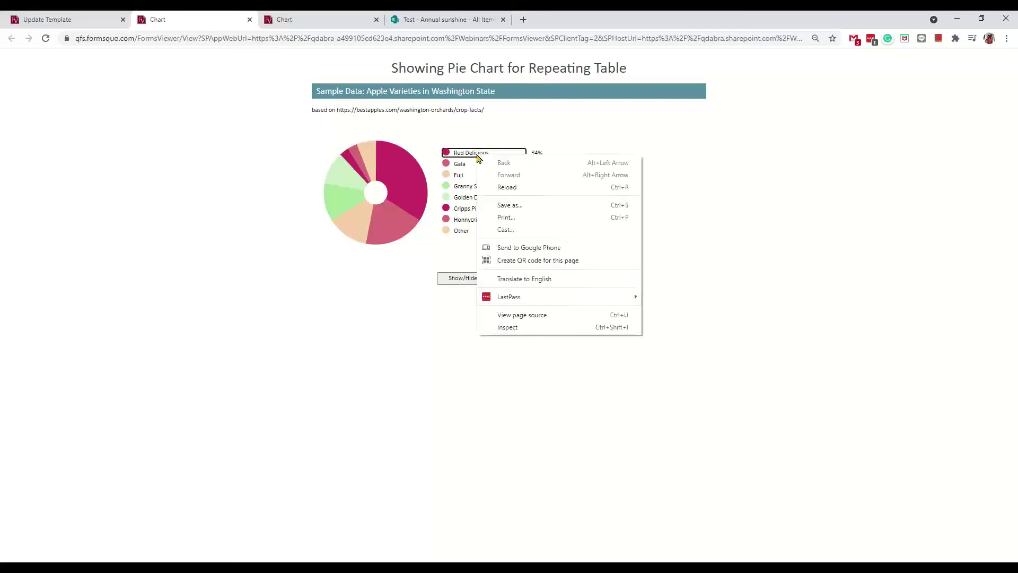
{"action": "left_click", "coordinate": [538, 332]}
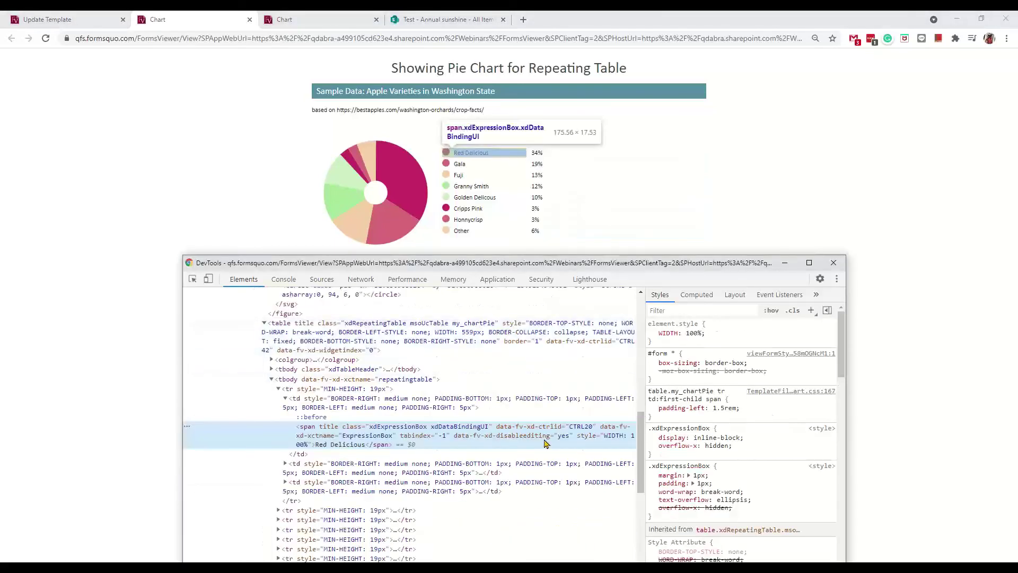
{"action": "scroll", "coordinate": [546, 443], "scroll_direction": "down", "scroll_amount": 3}
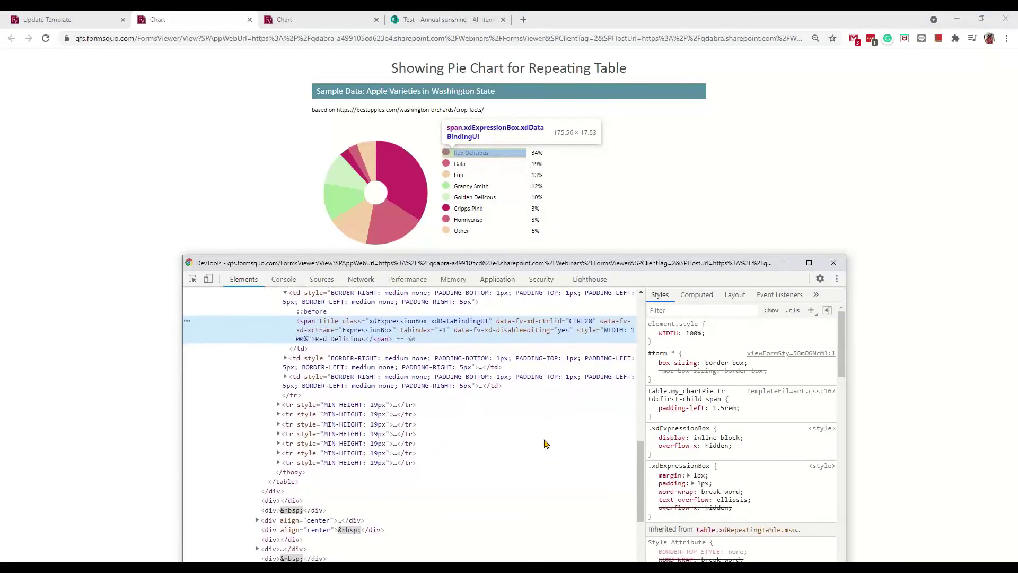
{"action": "scroll", "coordinate": [546, 443], "scroll_direction": "up", "scroll_amount": 3}
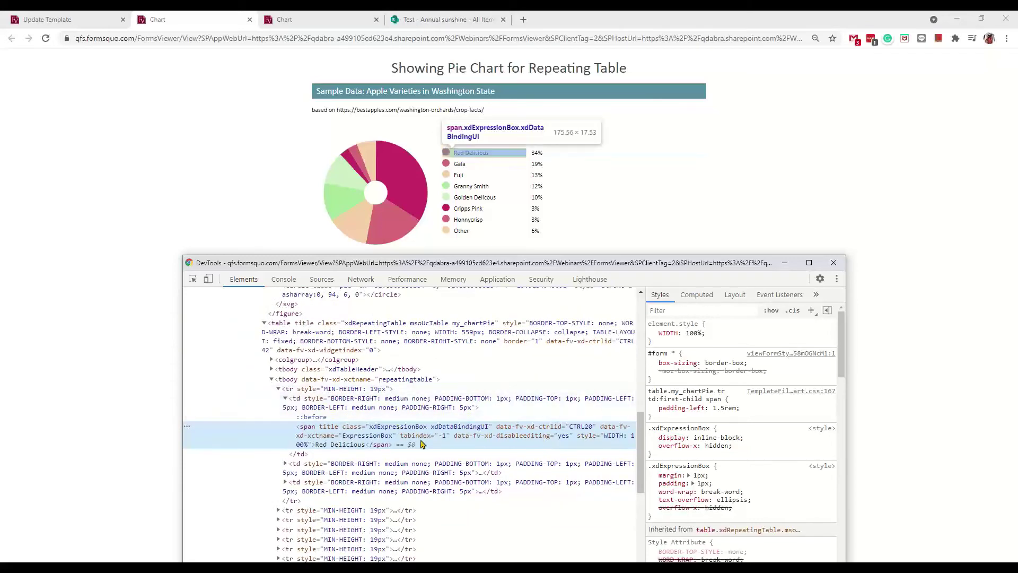
{"action": "scroll", "coordinate": [416, 424], "scroll_direction": "up", "scroll_amount": 6}
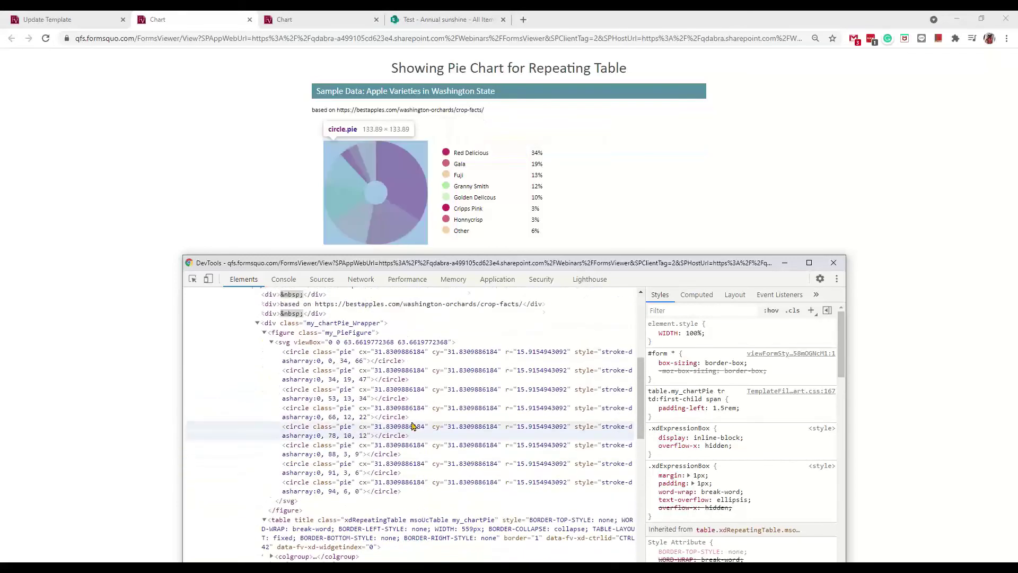
Step: Select the first pie circle element, go to the definition of its --color-pie-01 variable, and close the developer tools
{"action": "left_click", "coordinate": [409, 367]}
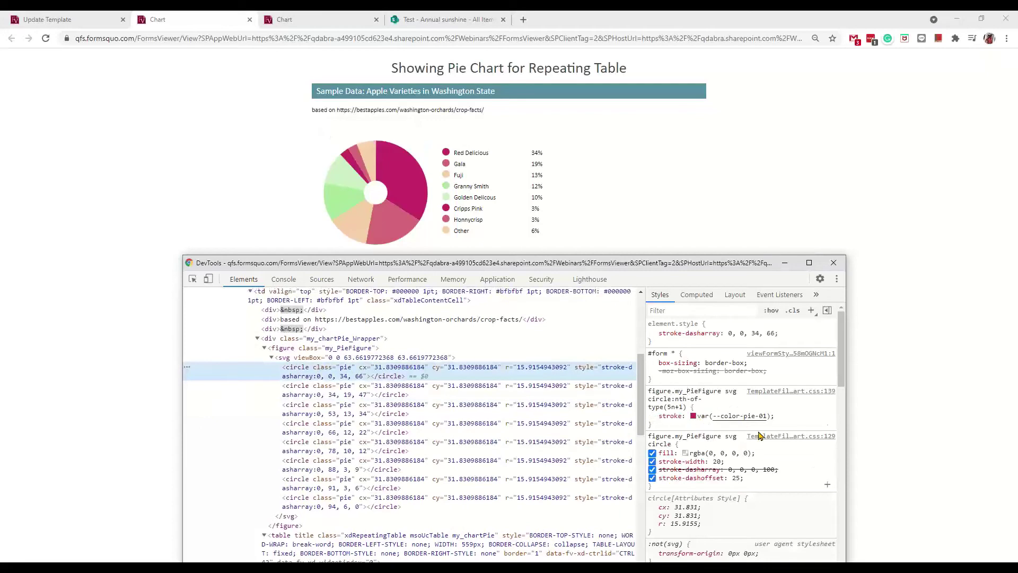
{"action": "left_click", "coordinate": [731, 420]}
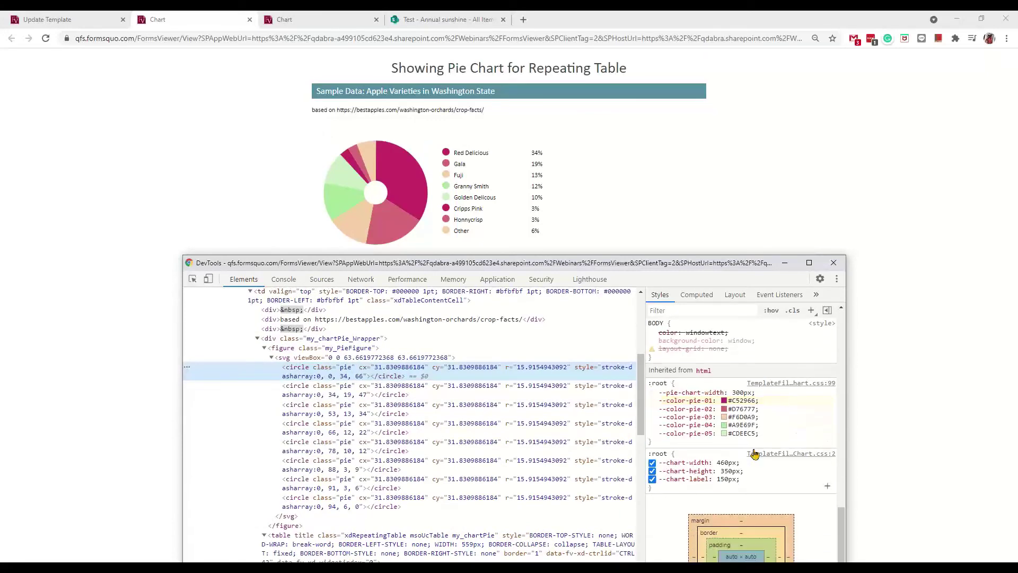
{"action": "key", "text": "F12"}
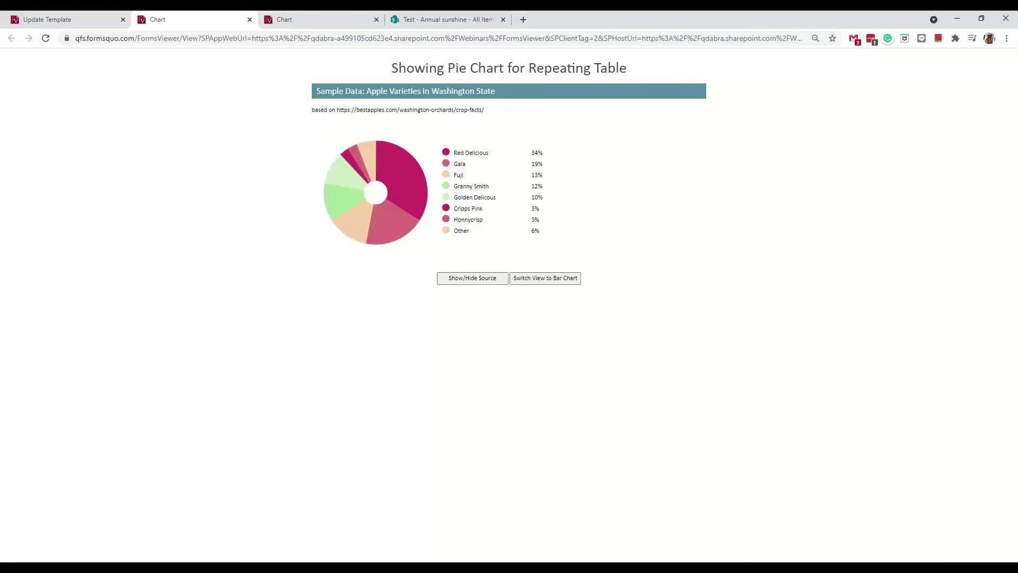
Step: Switch to the PowerPoint slide show and advance to the Questions slide
{"action": "key", "text": "alt+Tab"}
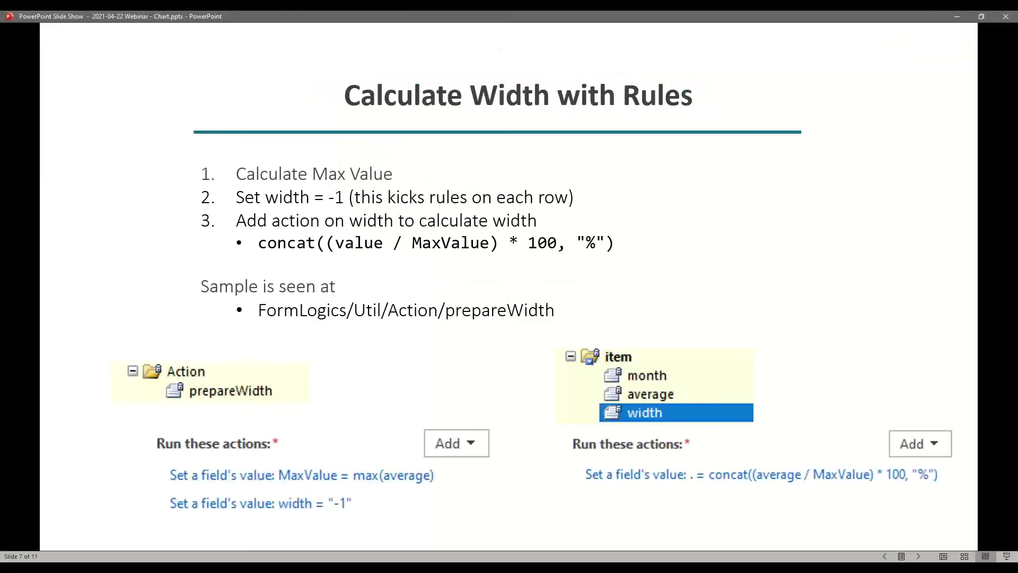
{"action": "left_click", "coordinate": [917, 556]}
{"action": "left_click", "coordinate": [915, 555]}
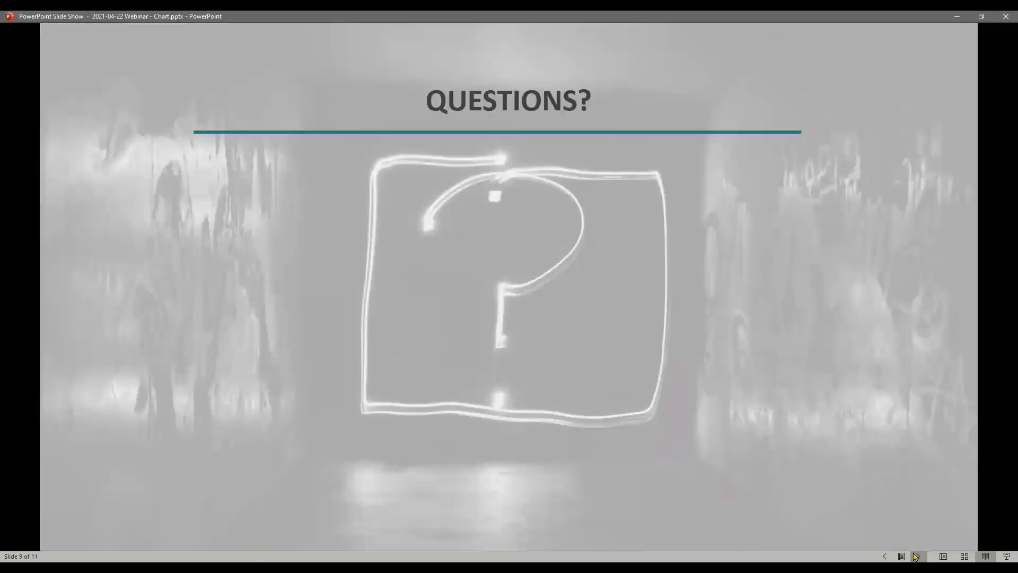